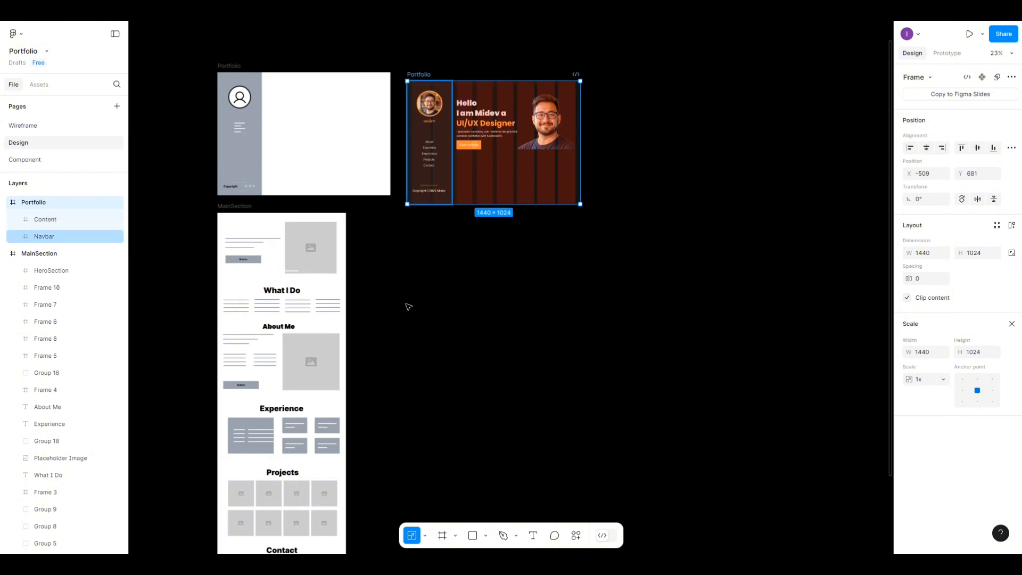
Move the Content frame out of the Portfolio frame onto the empty canvas beside it.
click(499, 117)
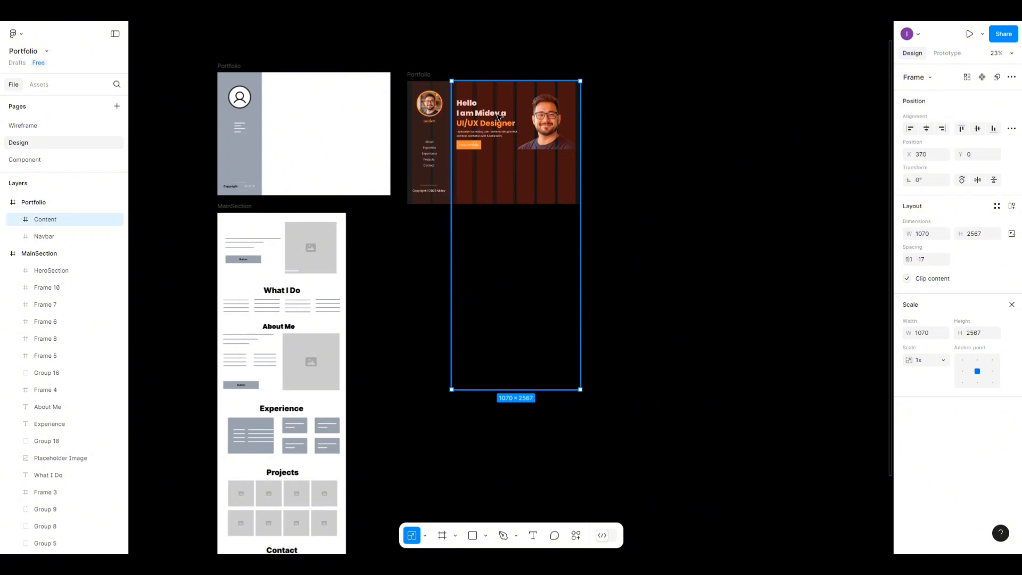
drag(500, 116, 653, 129)
key(ctrl+z)
drag(500, 113, 656, 114)
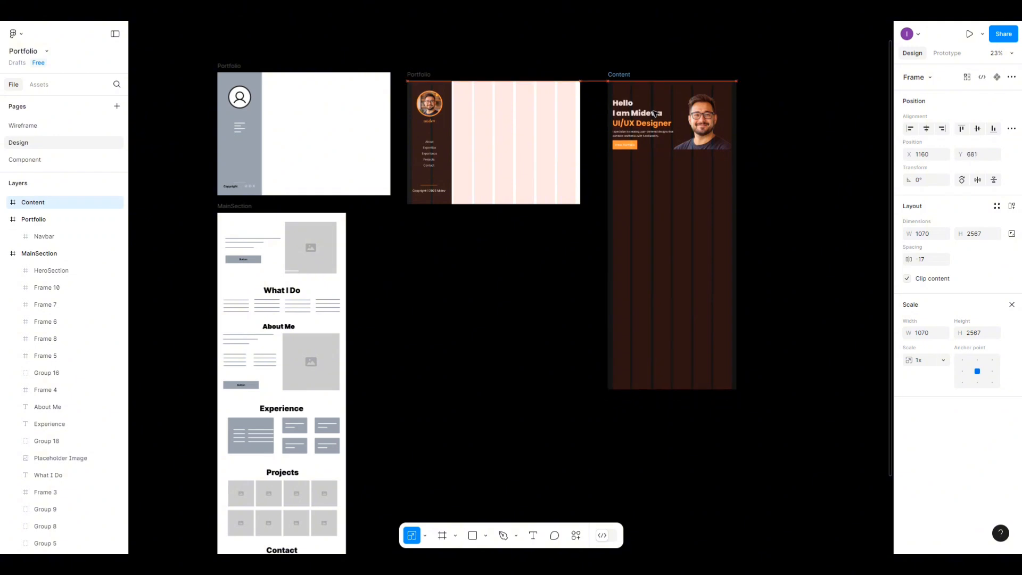
Draw a new frame on the empty canvas below the Portfolio frame and size it to 1070 × 400.
click(438, 537)
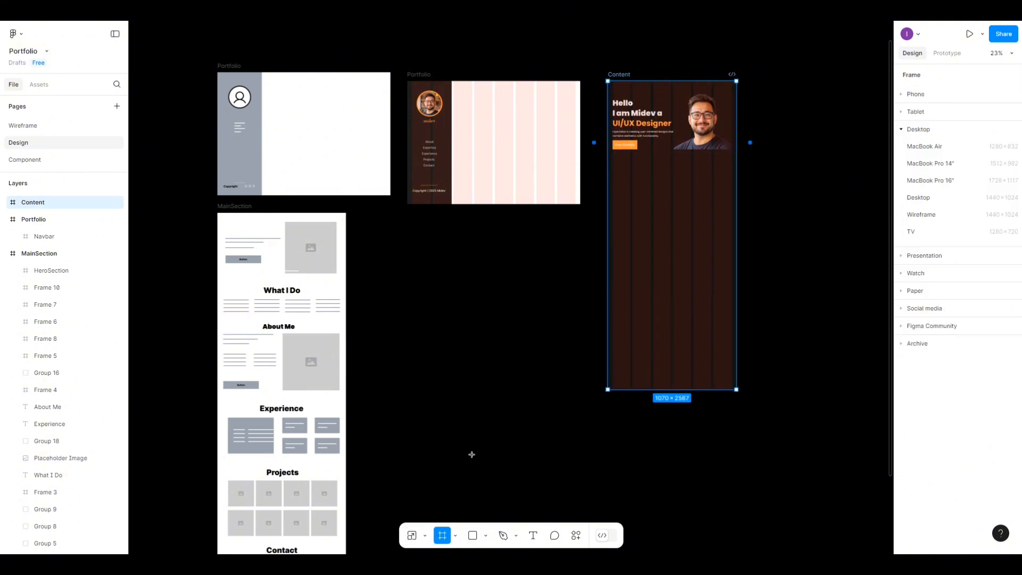
mouse_move(430, 379)
mouse_down()
mouse_move(573, 308)
mouse_move(550, 311)
mouse_up()
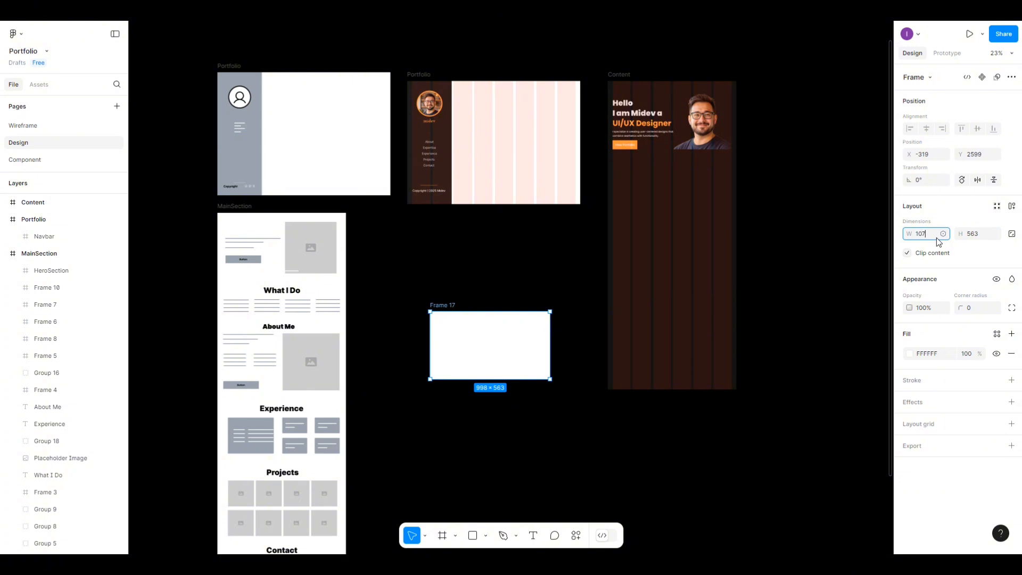
click(937, 238)
text(1070)
click(975, 235)
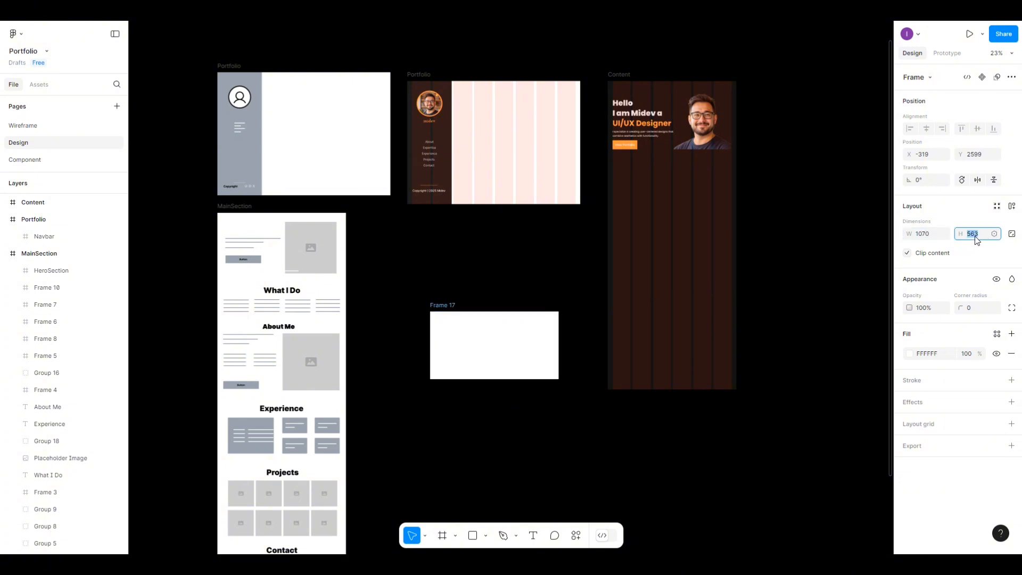
text(400)
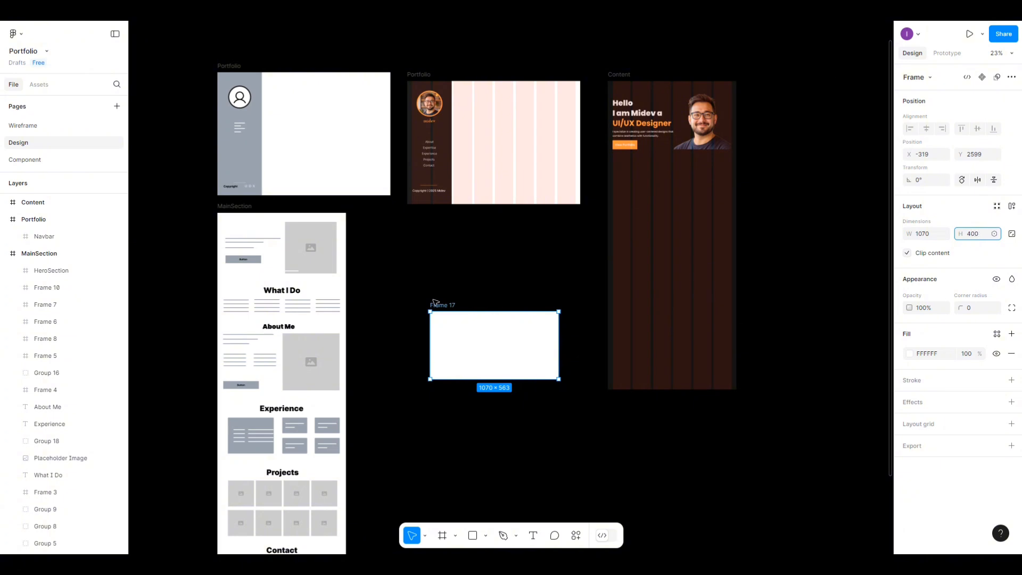
Rename the 1070 × 400 frame as "What I do".
double_click(442, 305)
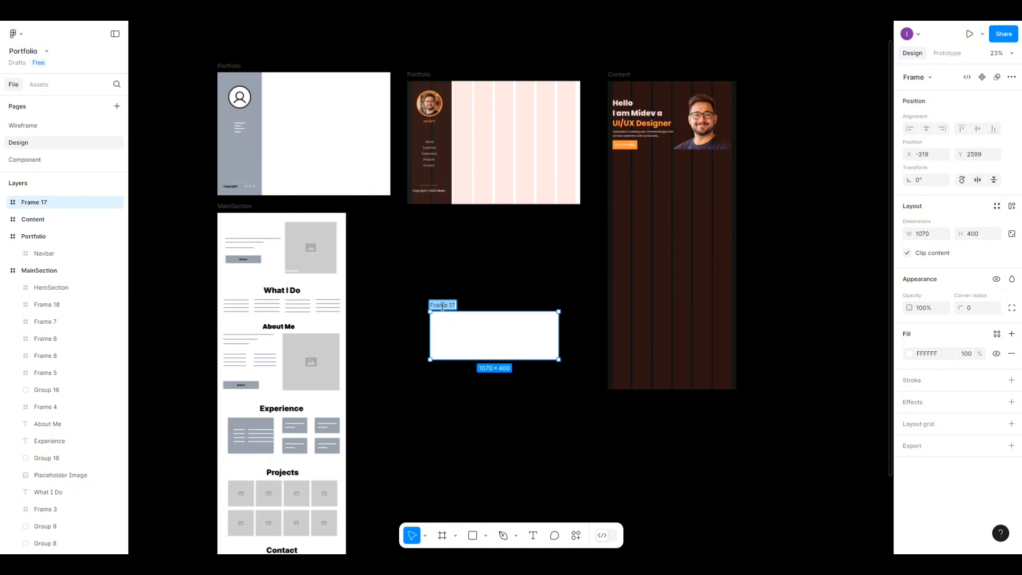
text(What I do)
key(Return)
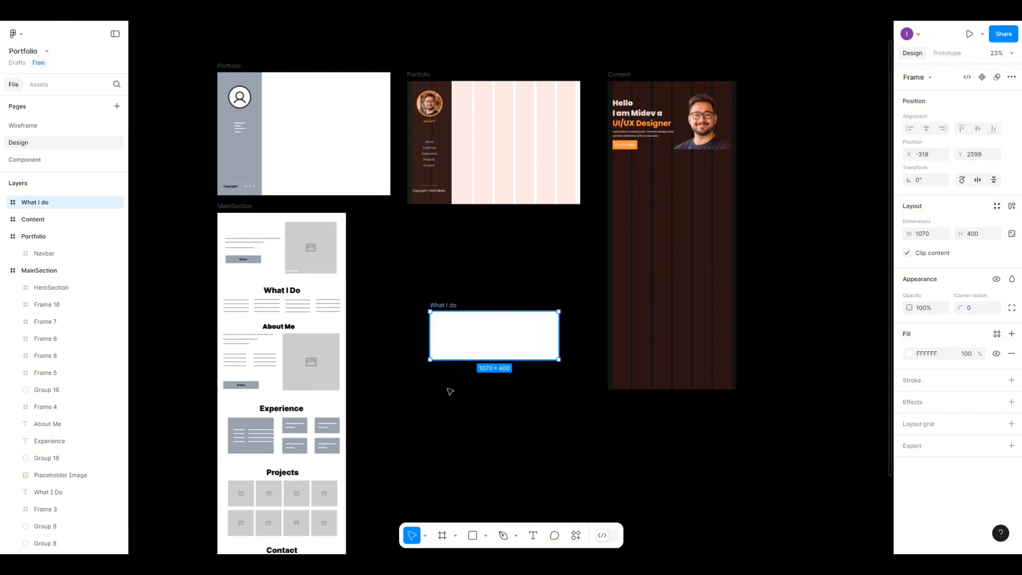
Draw a small card frame below the What I do frame and size it to 230 × 200.
click(445, 538)
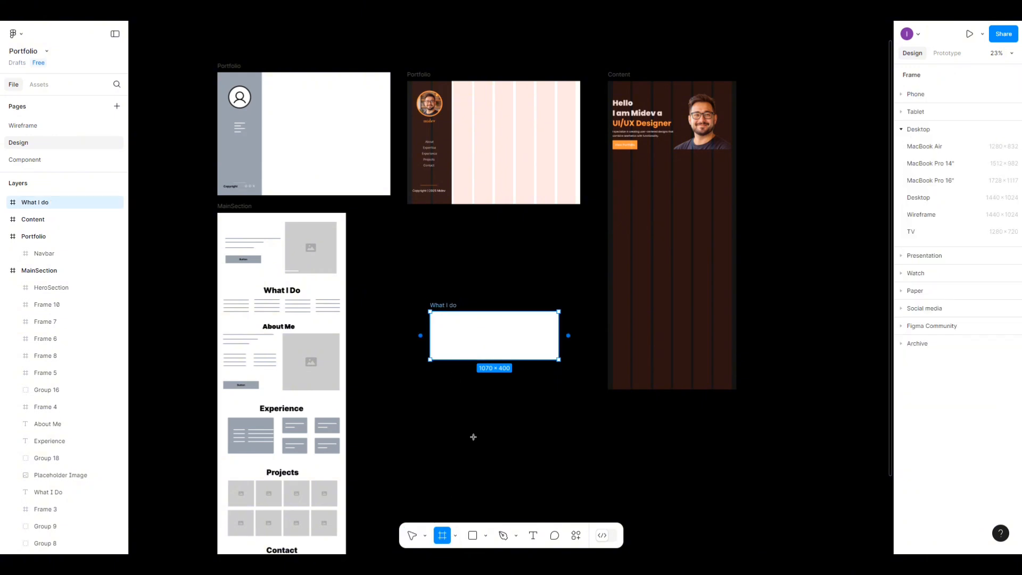
drag(527, 468, 477, 424)
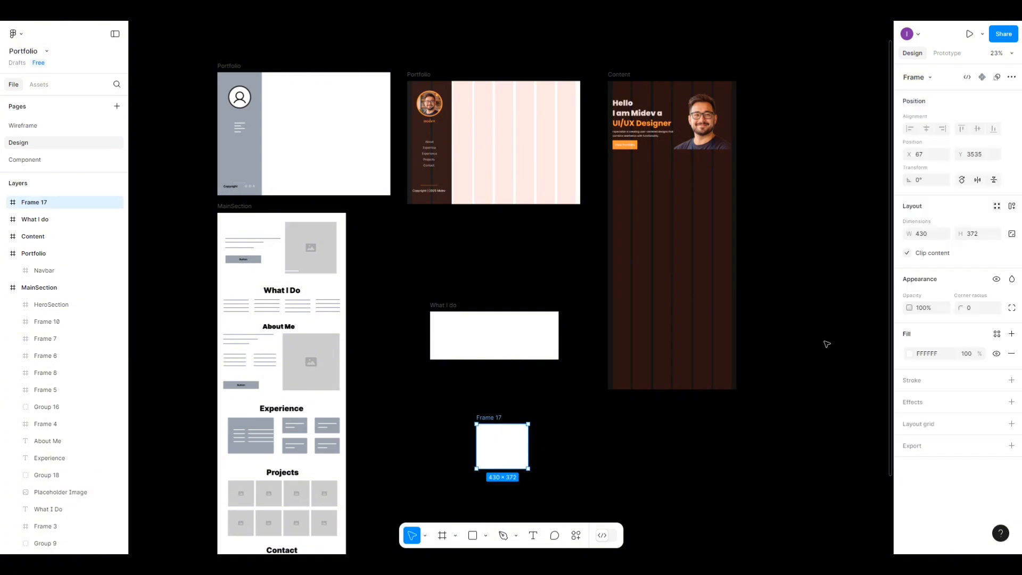
click(932, 238)
text(230)
click(982, 237)
text(20)
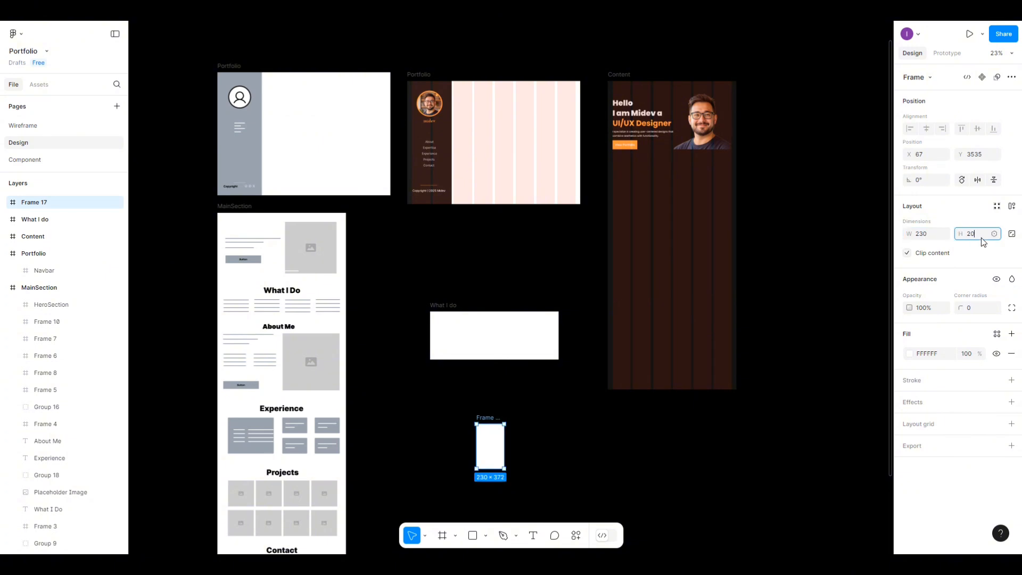
text(0)
click(576, 461)
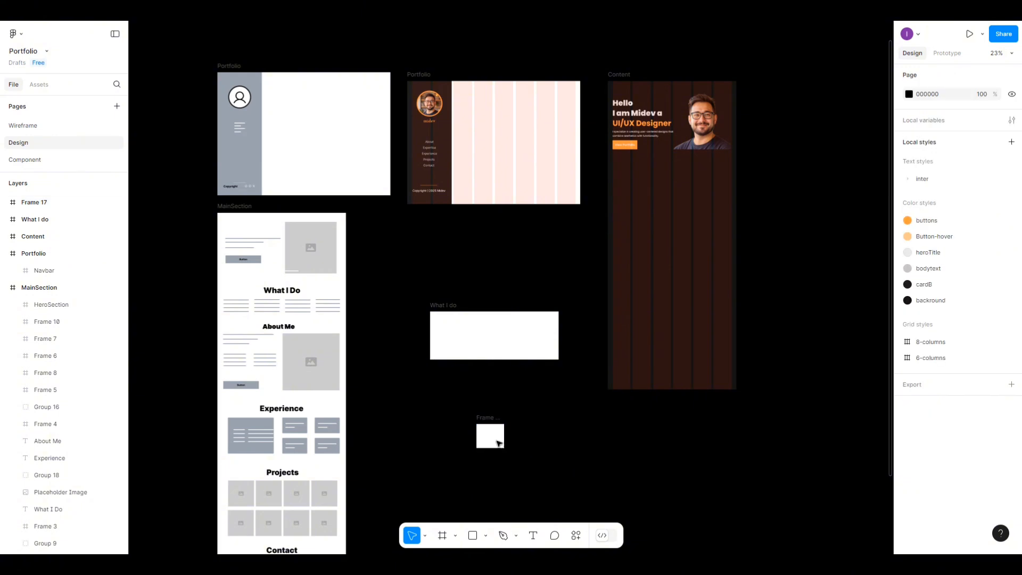
Move the card frame closer beneath the What I do frame and set its corner radius to 10.
scroll(497, 442, up, 5)
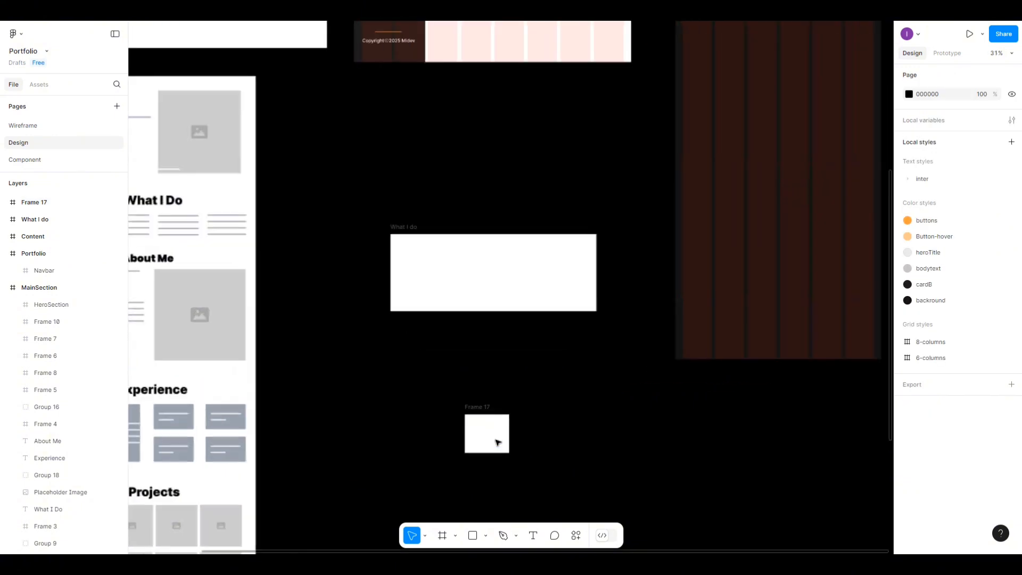
drag(471, 405, 413, 326)
click(976, 310)
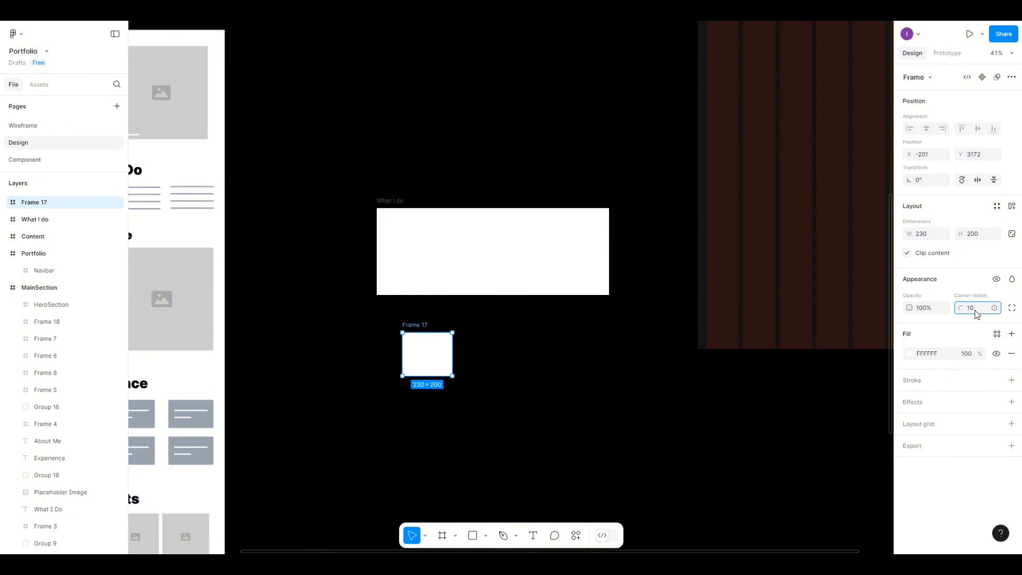
text(10)
Add a stroke to the card frame using the buttons colour style.
click(1012, 380)
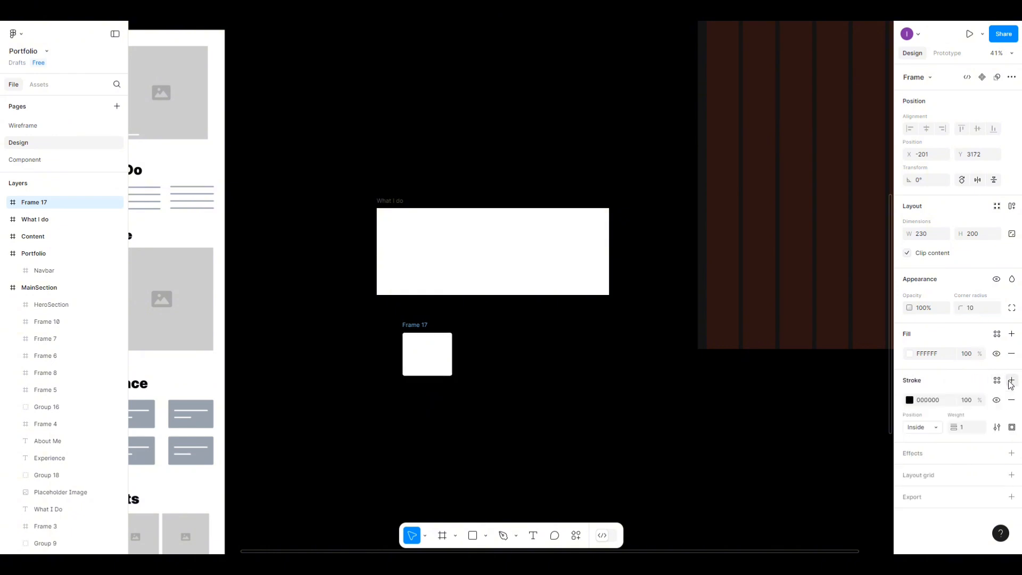
click(910, 400)
click(819, 254)
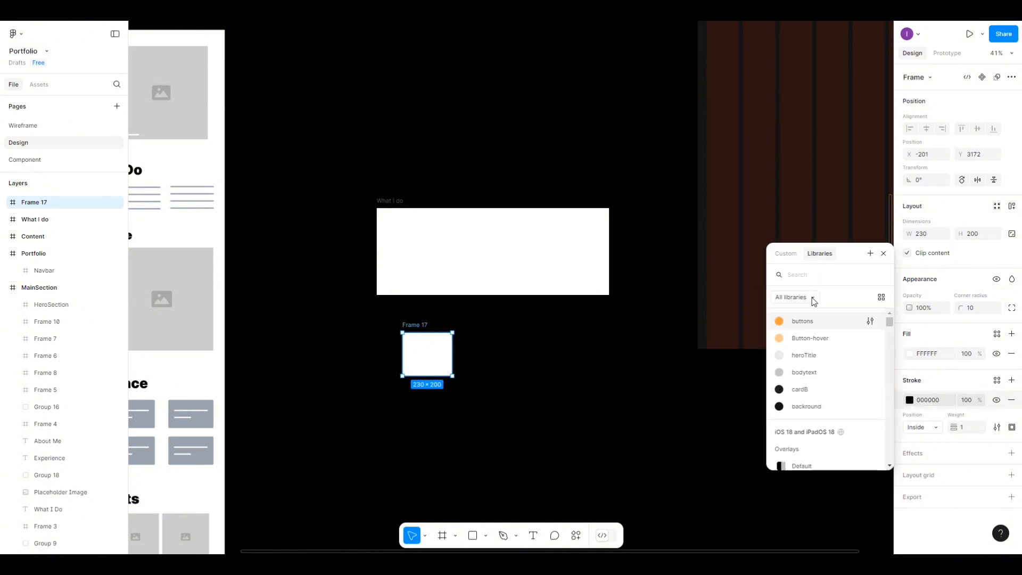
click(779, 321)
click(498, 385)
Insert the BezierCurve icon into the card frame with the Phosphor Icons plugin, searching for "design".
click(430, 366)
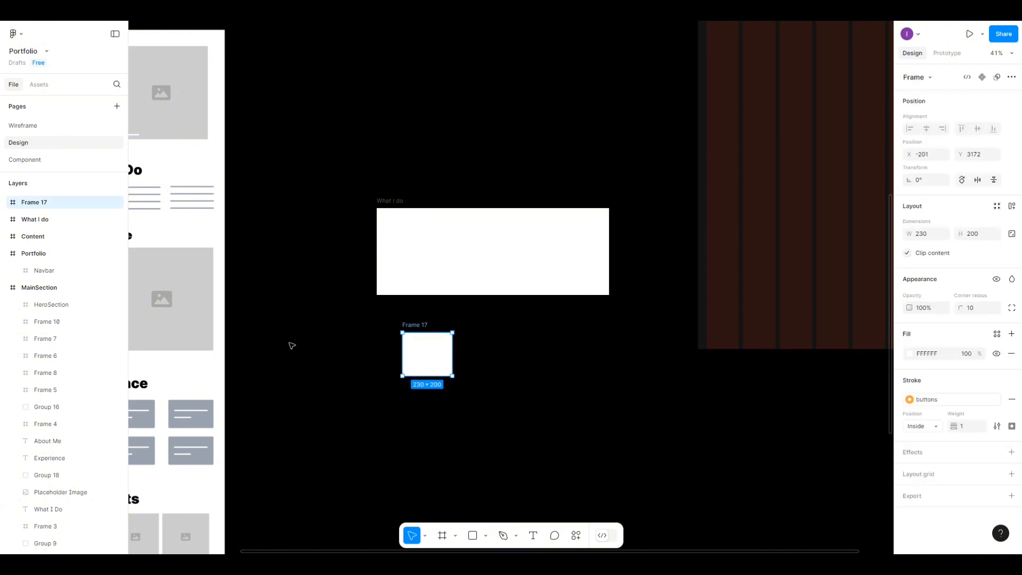
right_click(531, 387)
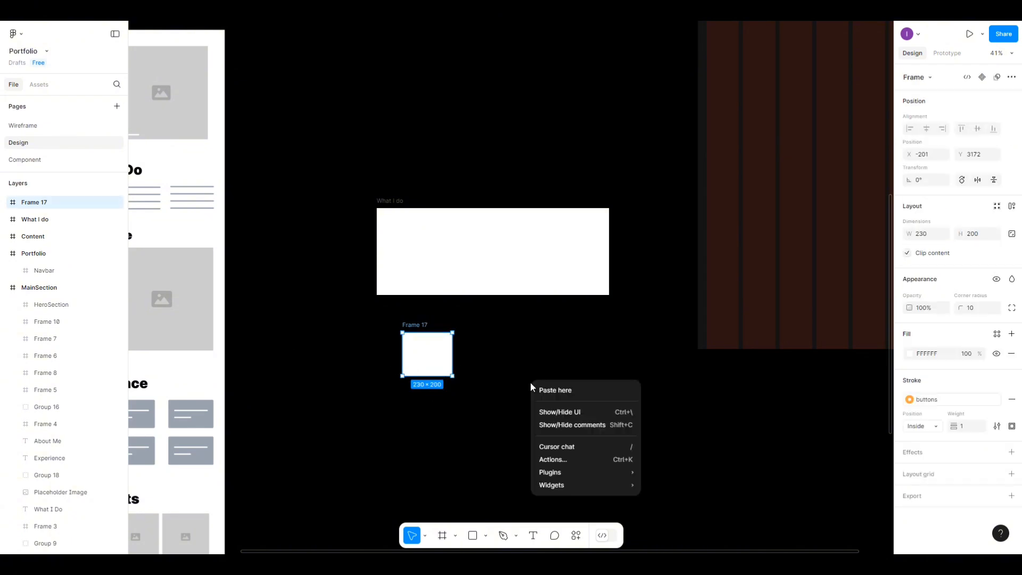
mouse_move(562, 470)
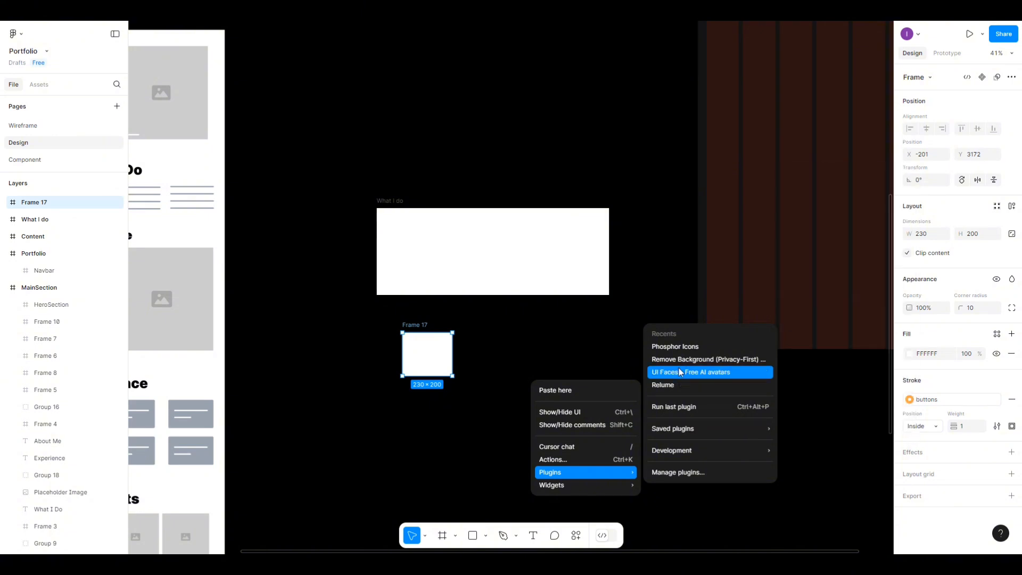
click(675, 347)
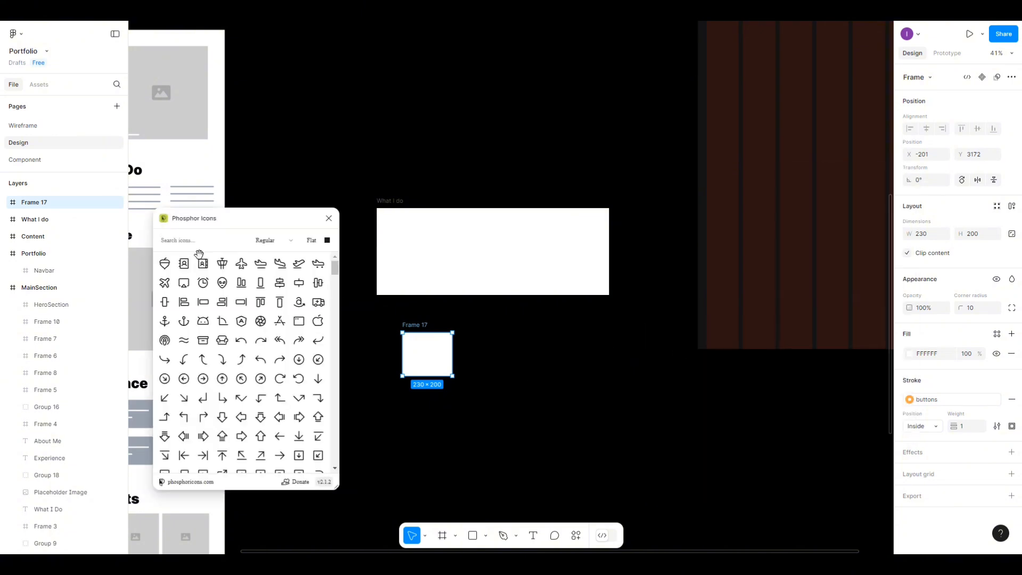
click(202, 239)
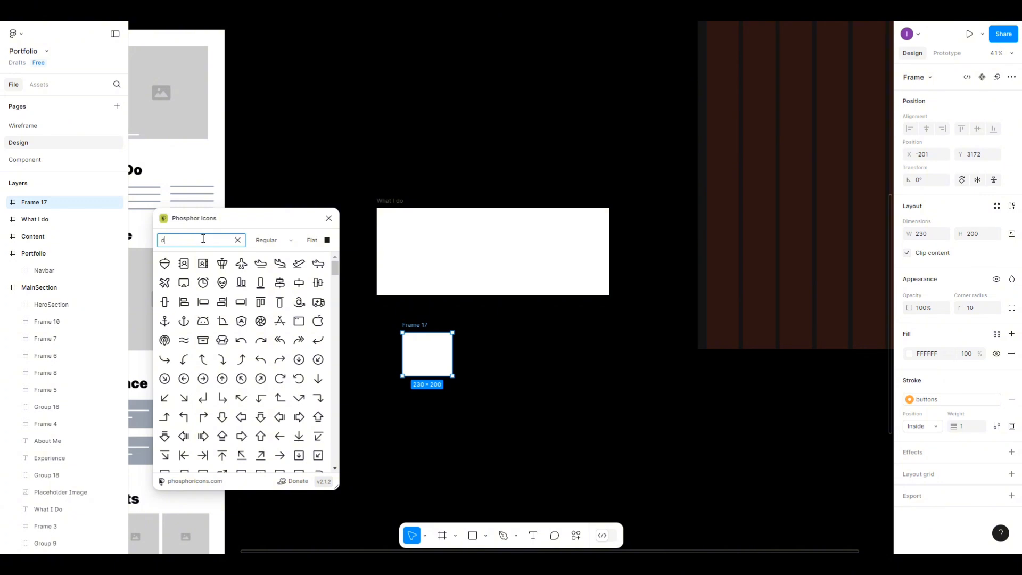
text(design)
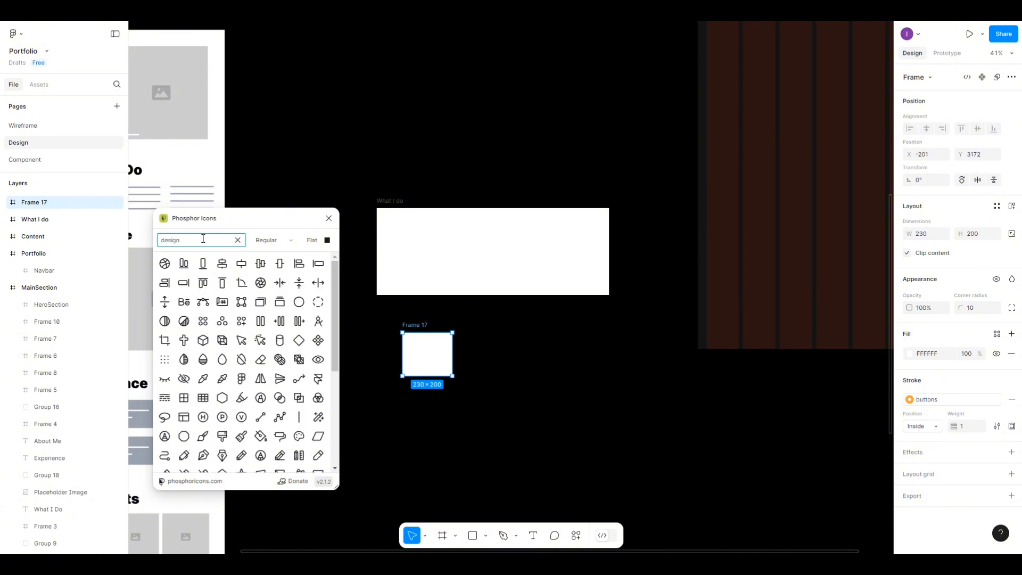
click(203, 302)
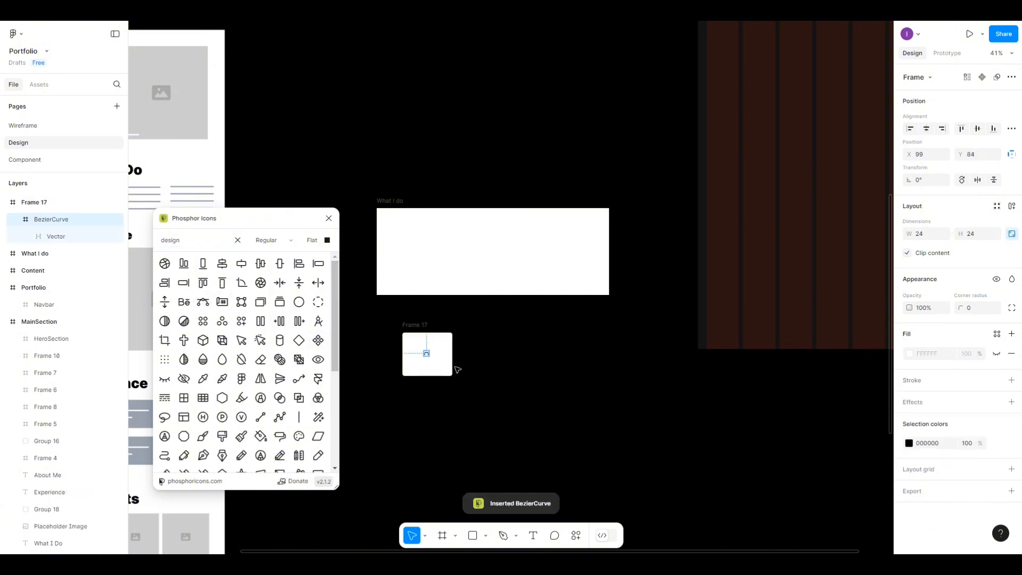
Enlarge the BezierCurve icon proportionally to about 73 × 73 with the Scale tool.
scroll(415, 458, up, 10)
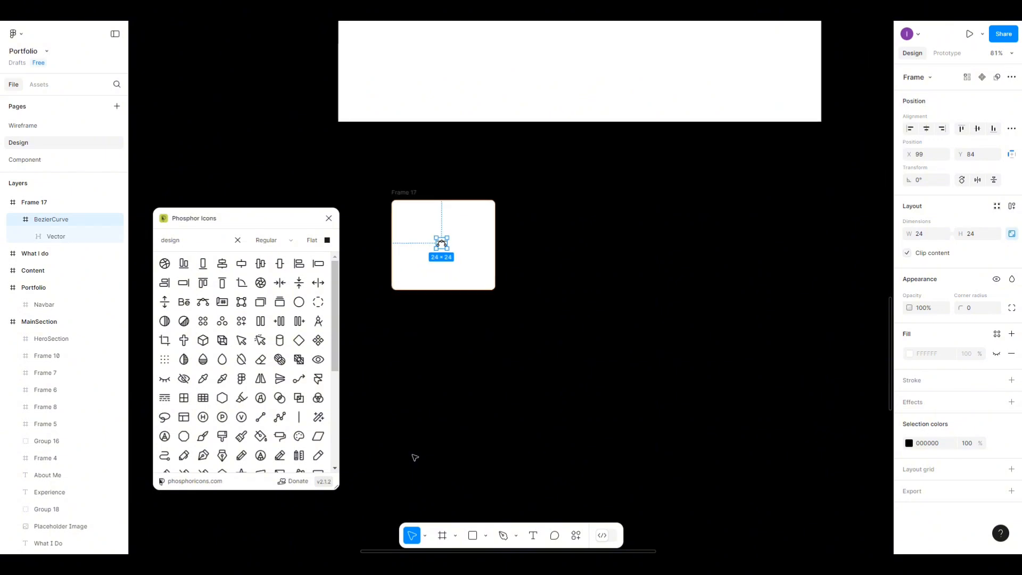
scroll(418, 455, up, 5)
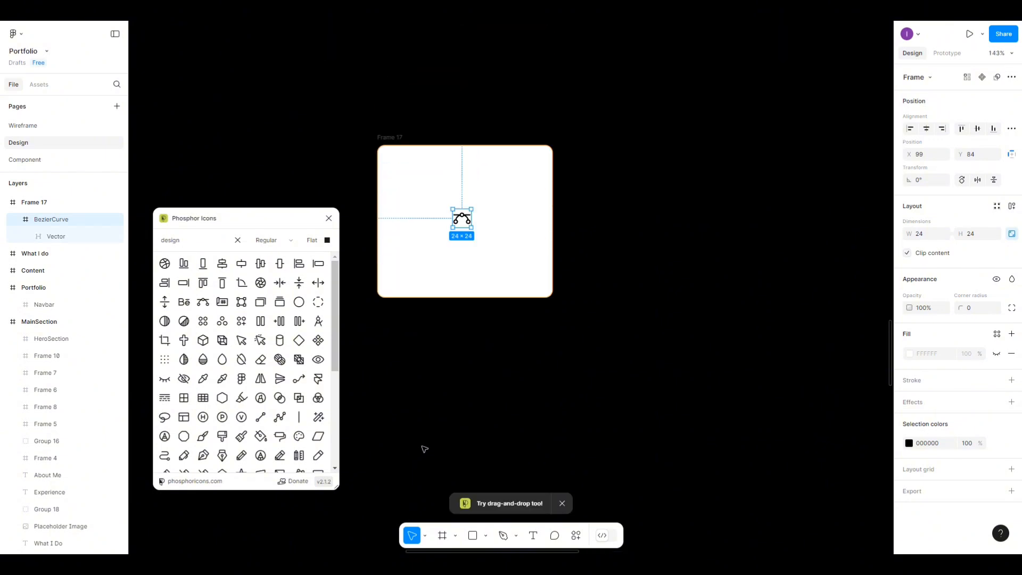
click(425, 535)
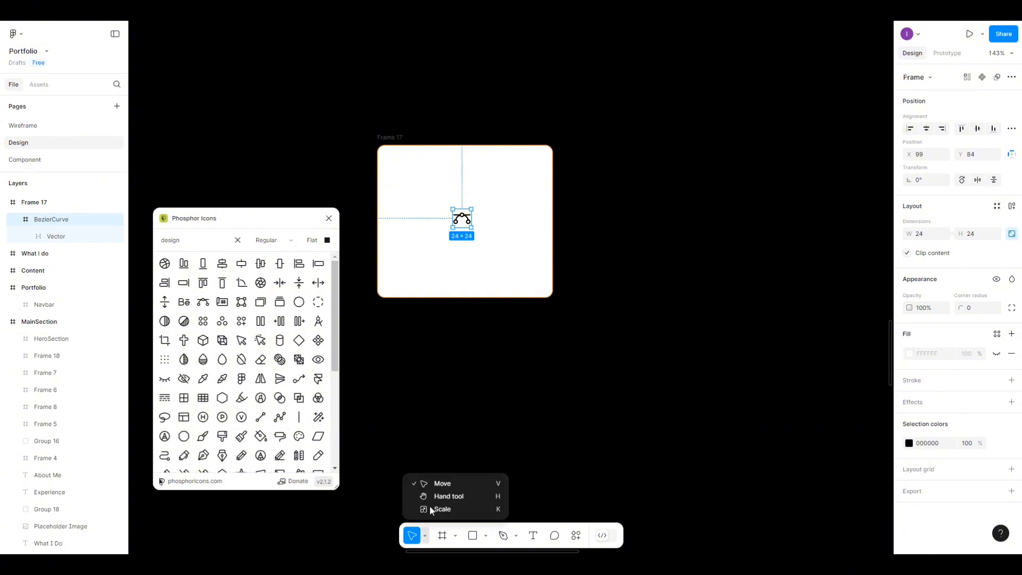
key(Return)
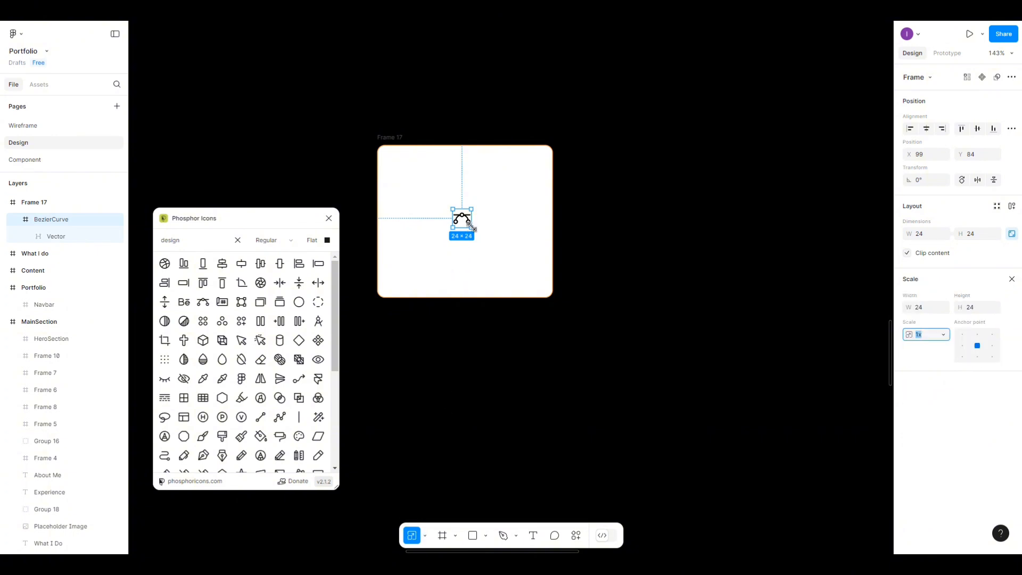
drag(472, 227, 509, 265)
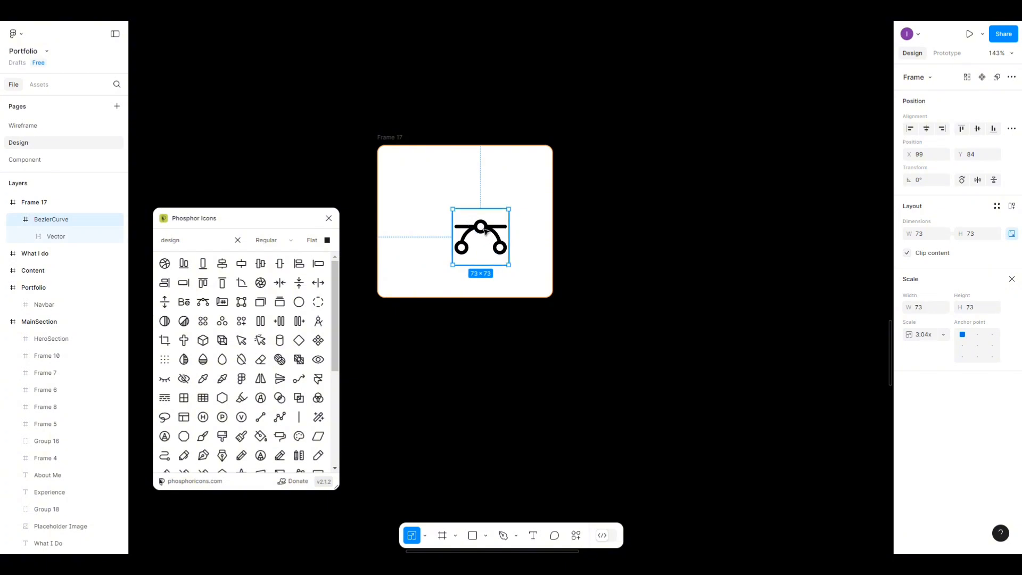
Centre the icon horizontally in the card and move it near the upper edge at Y 10.
click(927, 129)
click(978, 129)
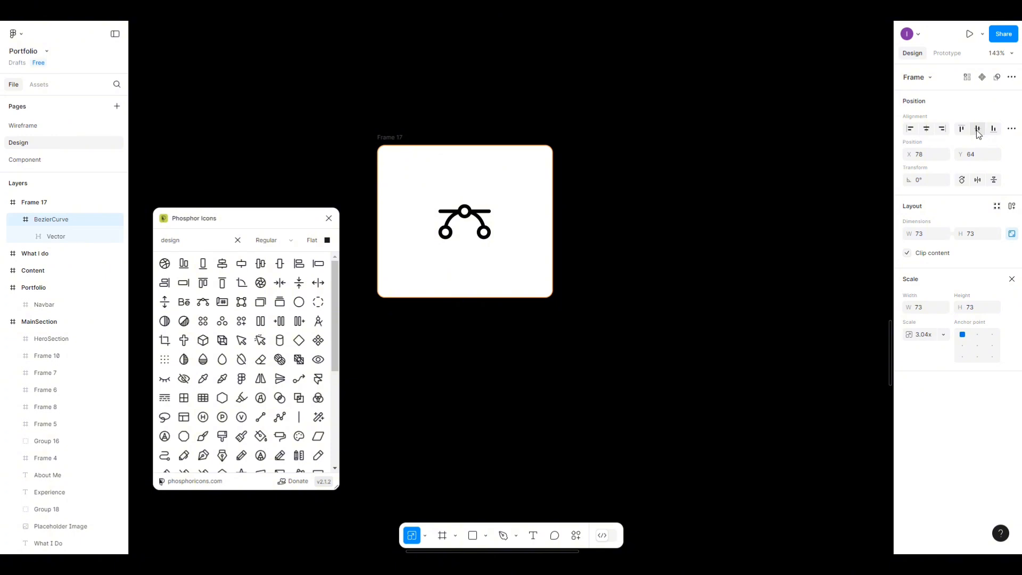
drag(465, 214, 466, 171)
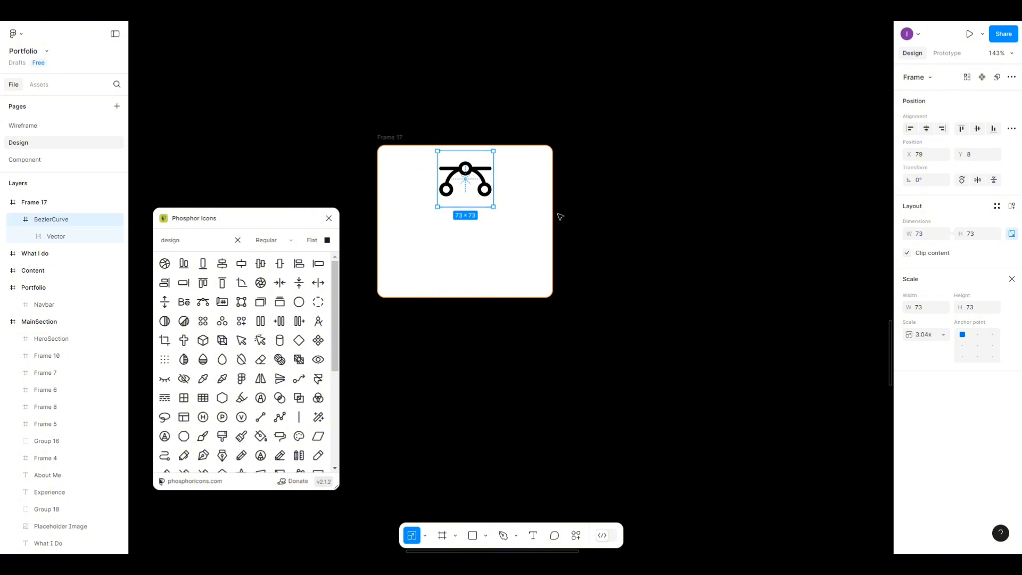
click(971, 160)
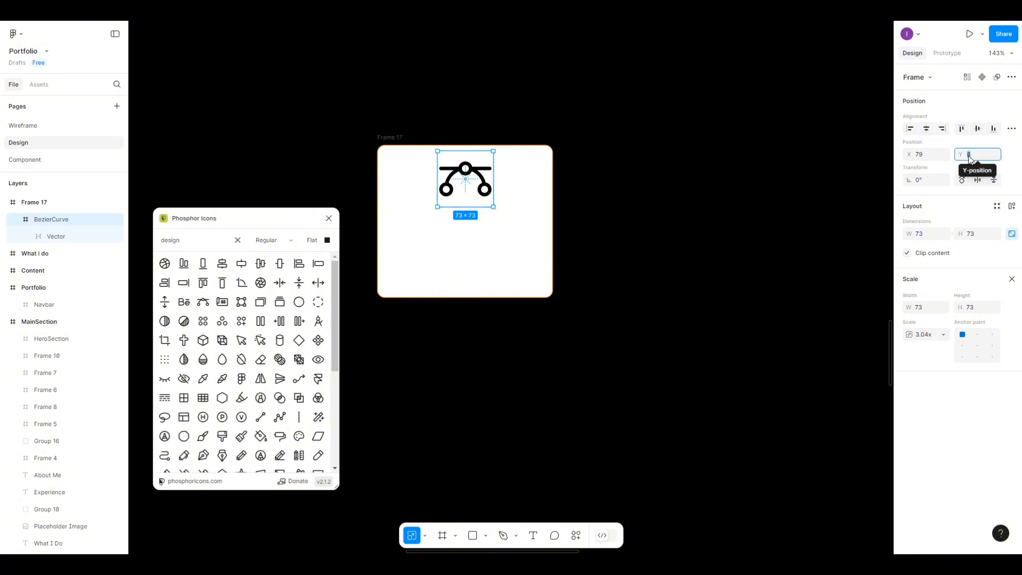
text(10)
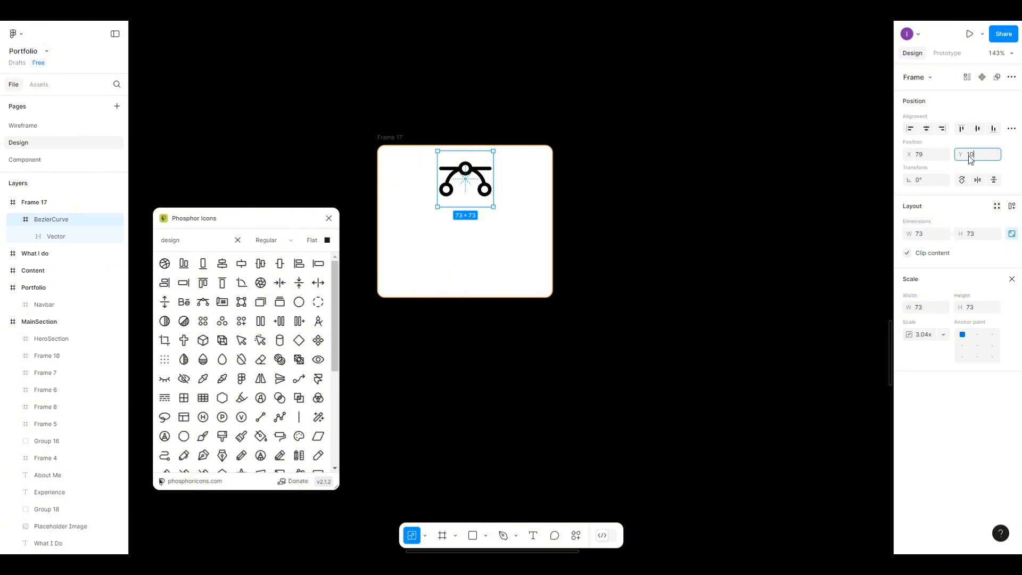
key(Return)
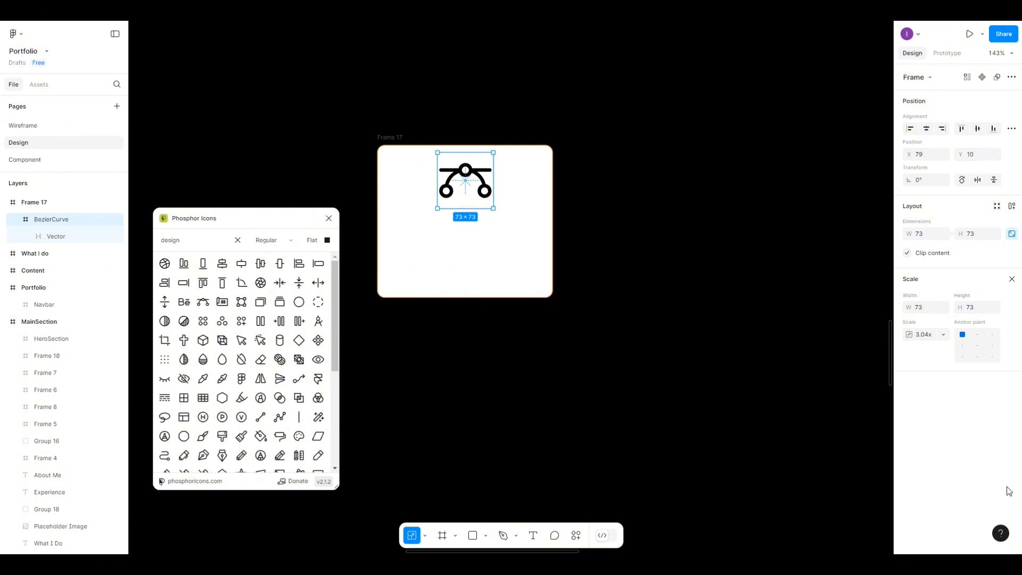
Leave the Scale tool and recolour the BezierCurve icon with the buttons colour style.
click(1012, 279)
click(909, 443)
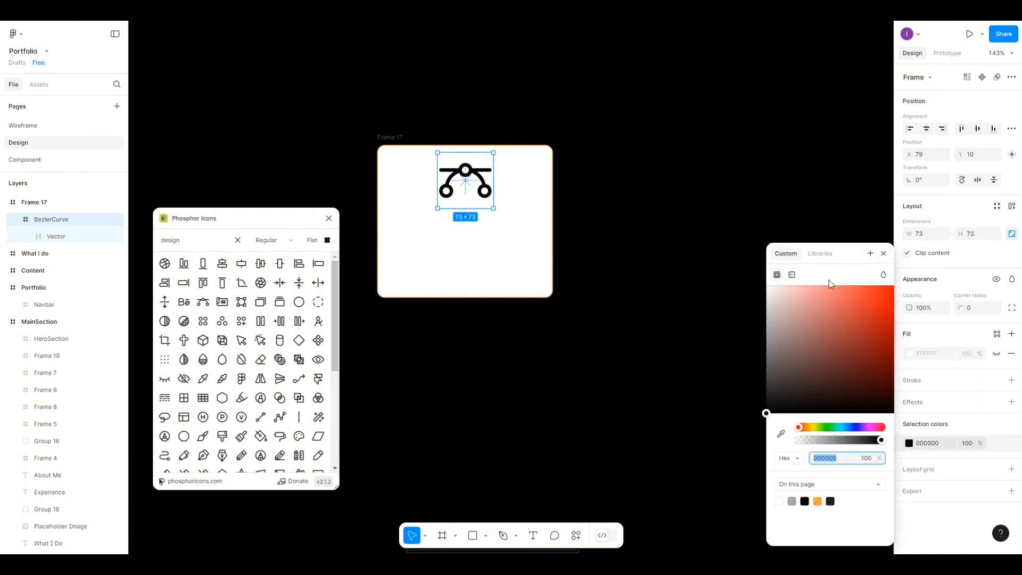
click(820, 254)
click(781, 324)
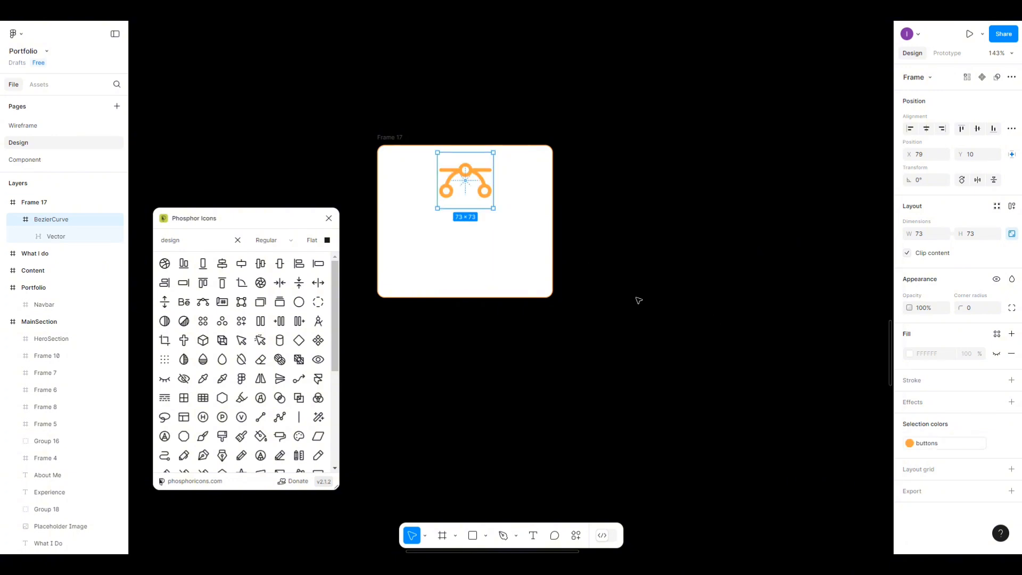
Close the Phosphor Icons plugin and add a text layer reading "UI/UX Design" on the canvas below the card.
click(442, 395)
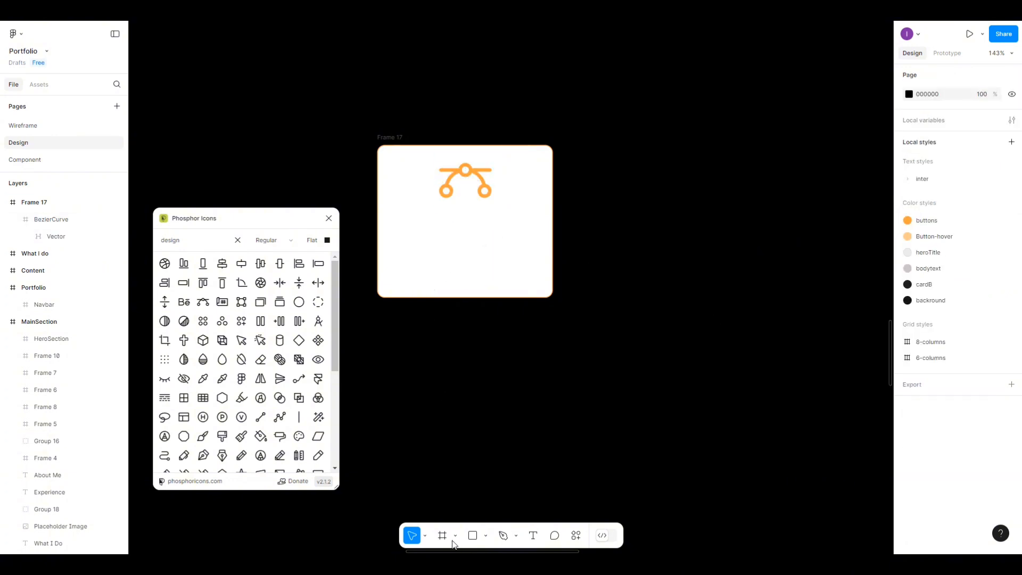
click(329, 218)
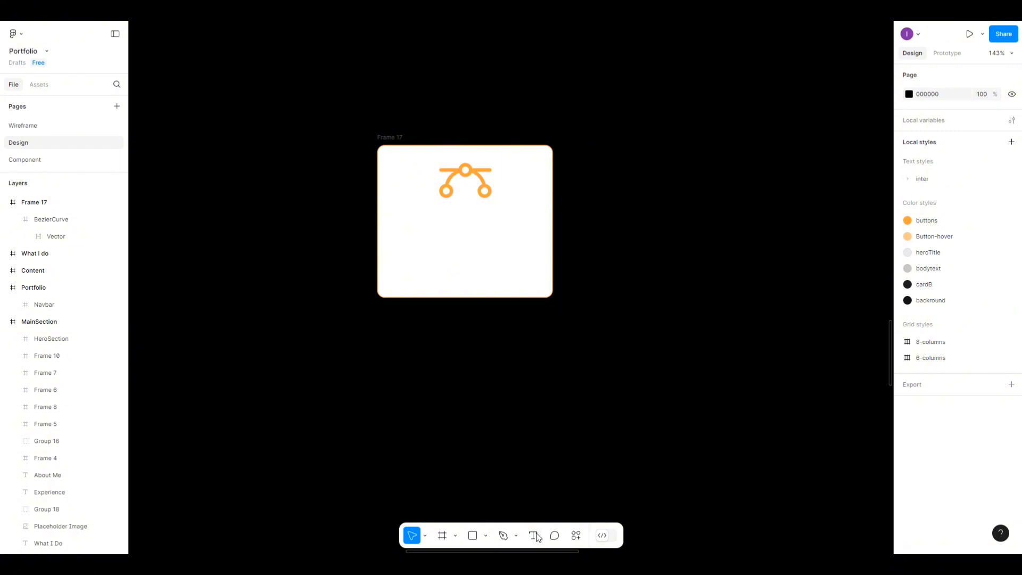
key(t)
click(477, 415)
text(UI)
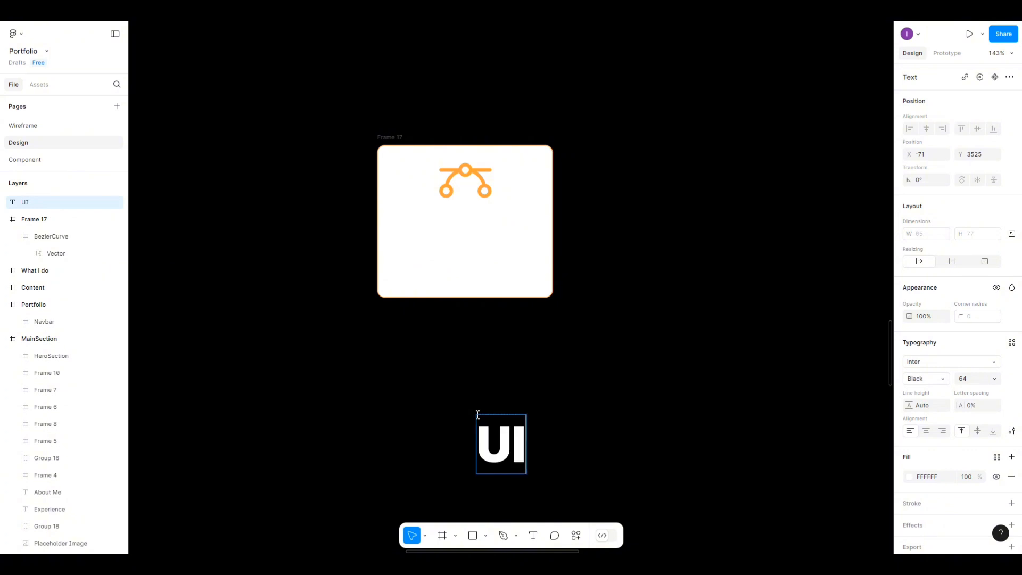
text(\)
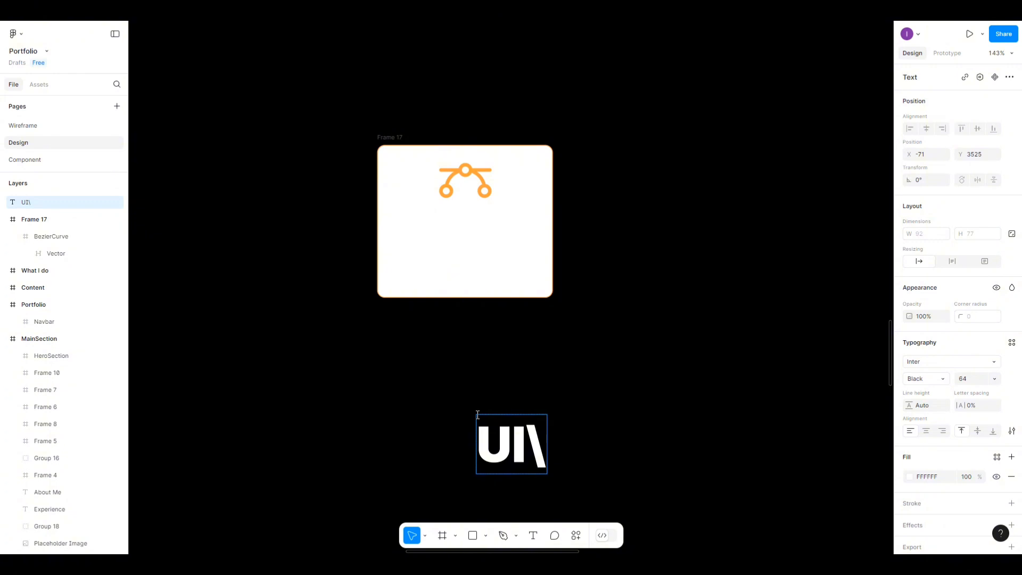
key(BackSpace)
text(/U)
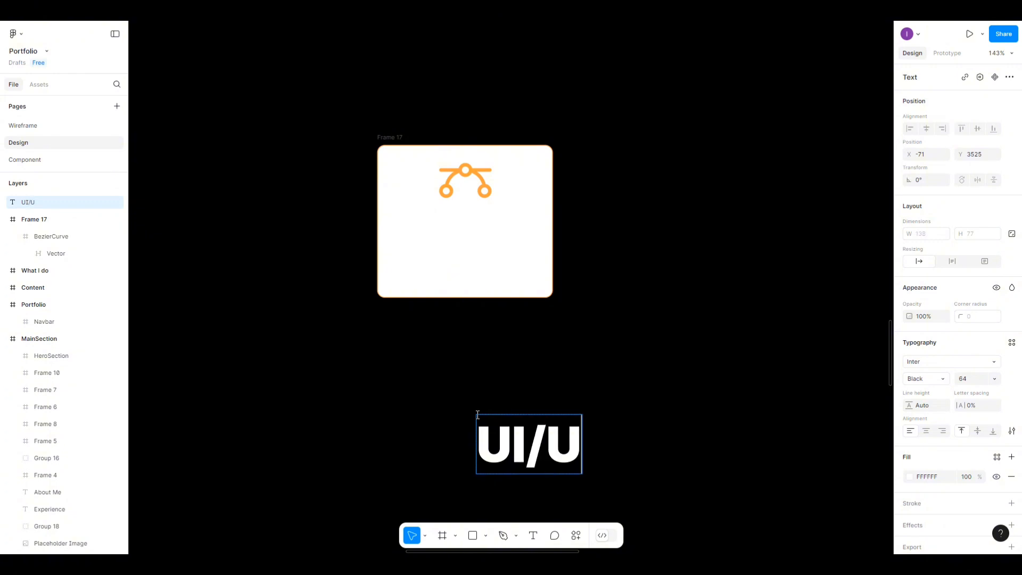
text(X Desi)
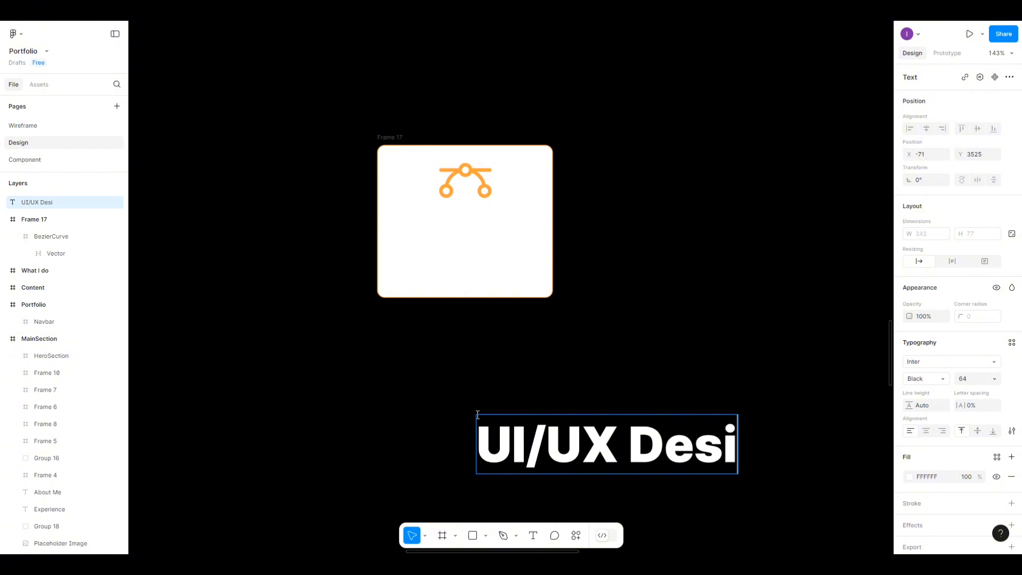
text(gn)
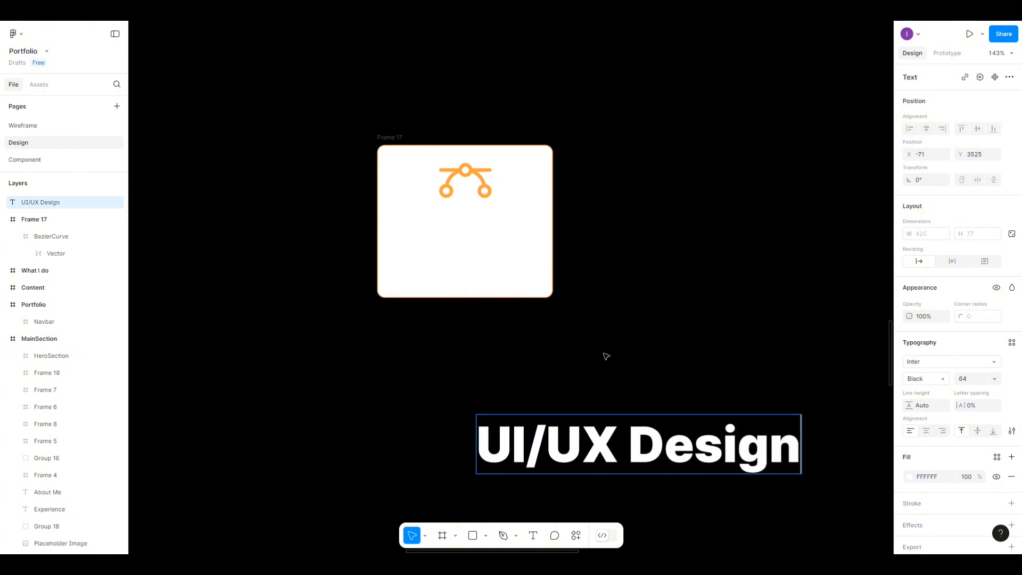
key(Escape)
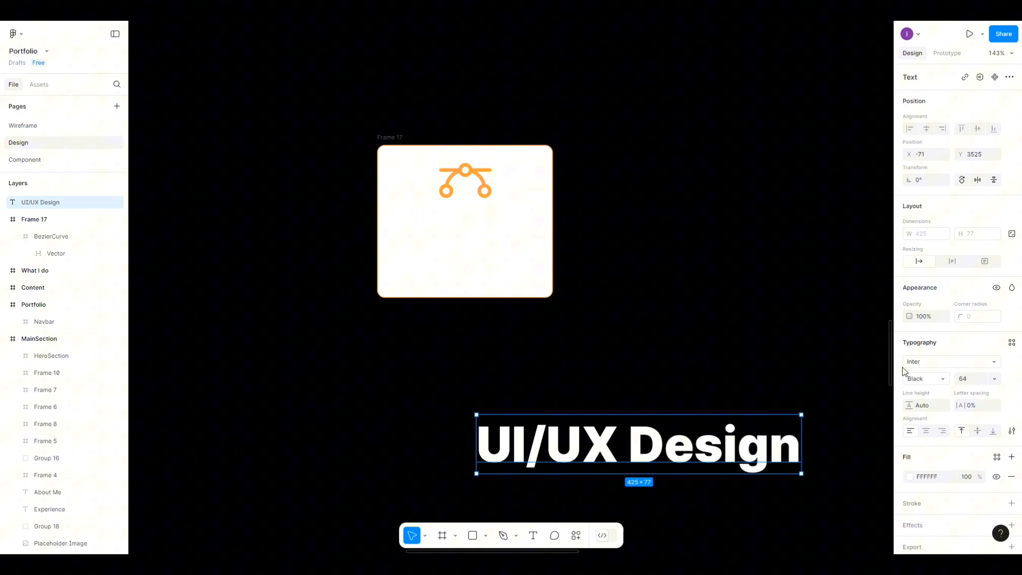
Set the UI/UX Design text to size 24 and place it centred beneath the icon in the card at X 35, Y 85.
click(996, 377)
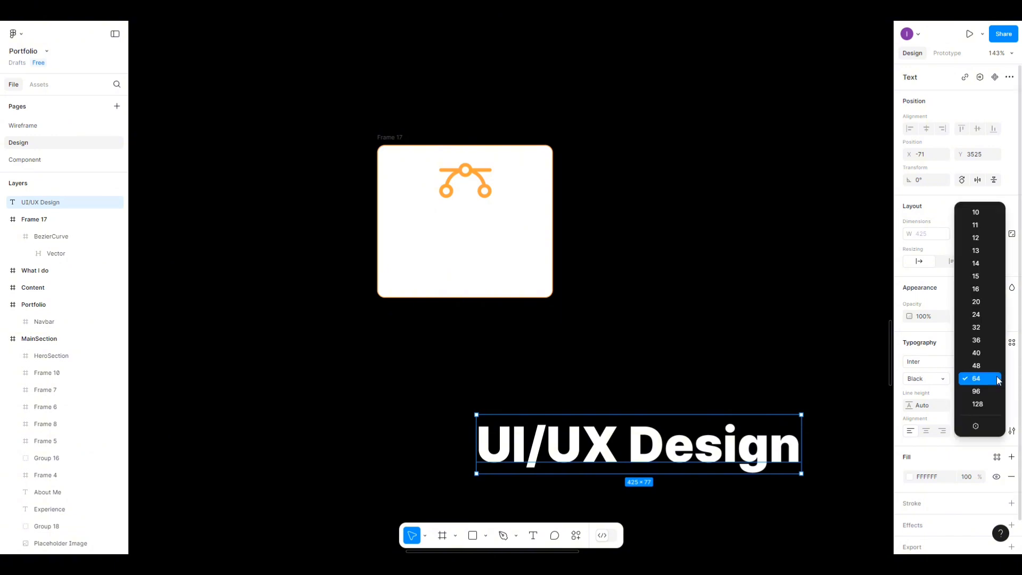
click(985, 312)
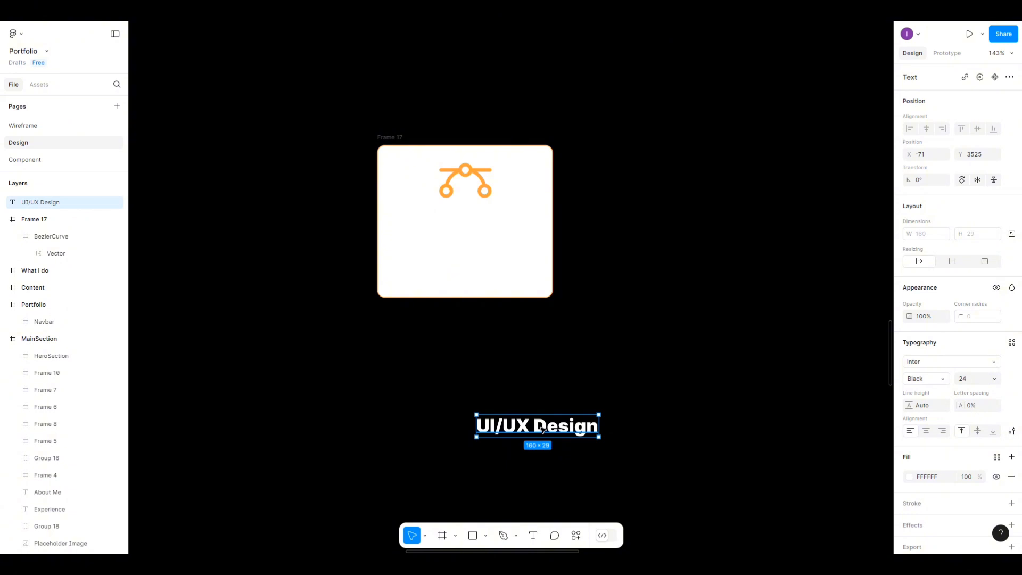
drag(543, 430, 467, 225)
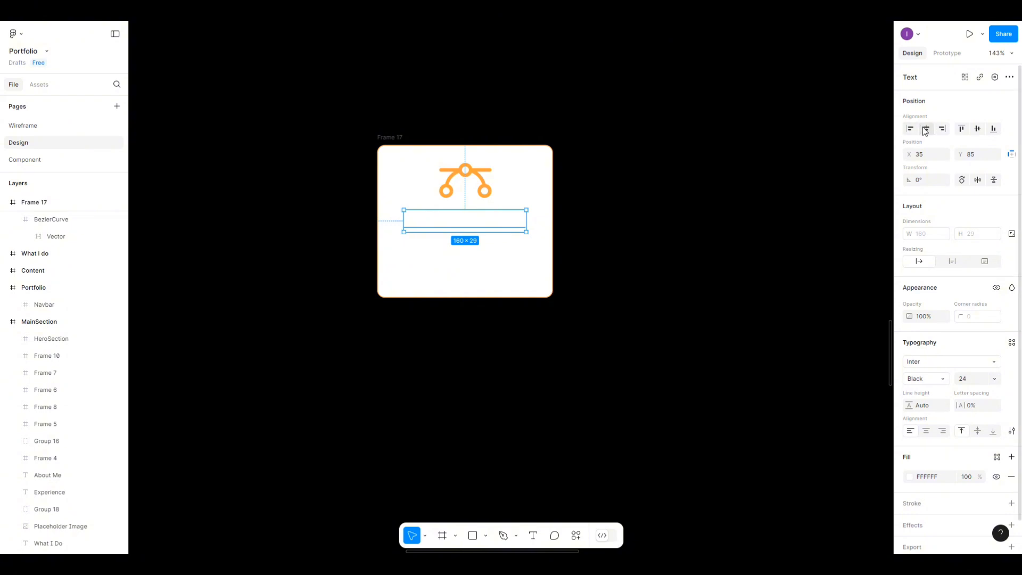
Remove the white fill from the card frame.
click(394, 138)
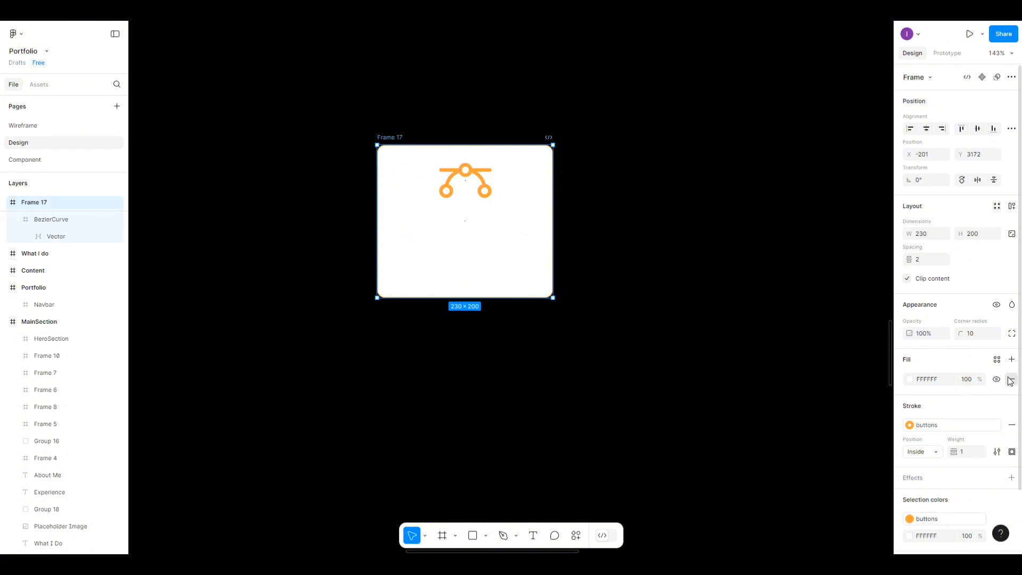
click(1010, 379)
Recolour the UI/UX Design title with the bodytext colour style and move it down to Y 93.
click(479, 220)
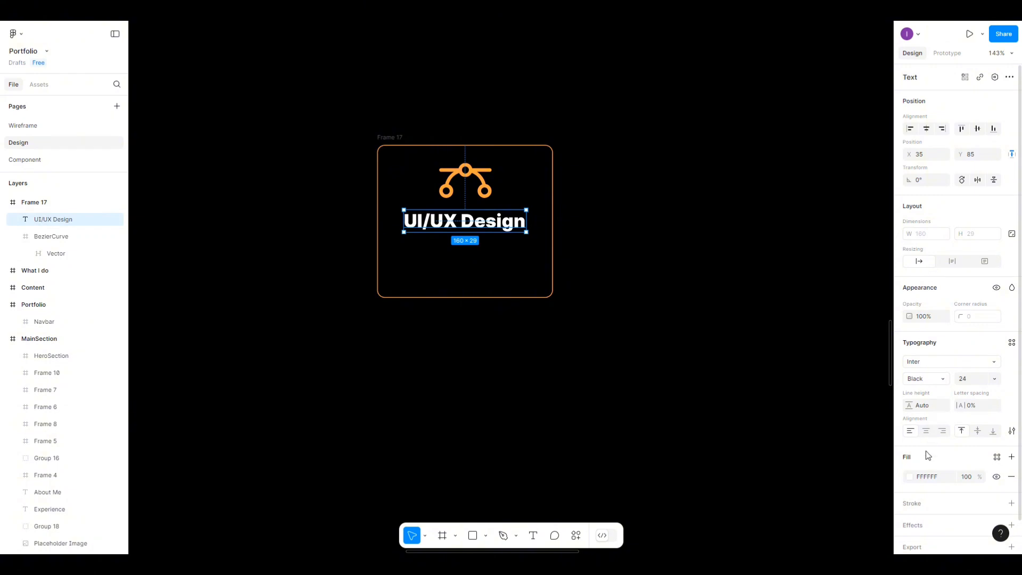
click(909, 477)
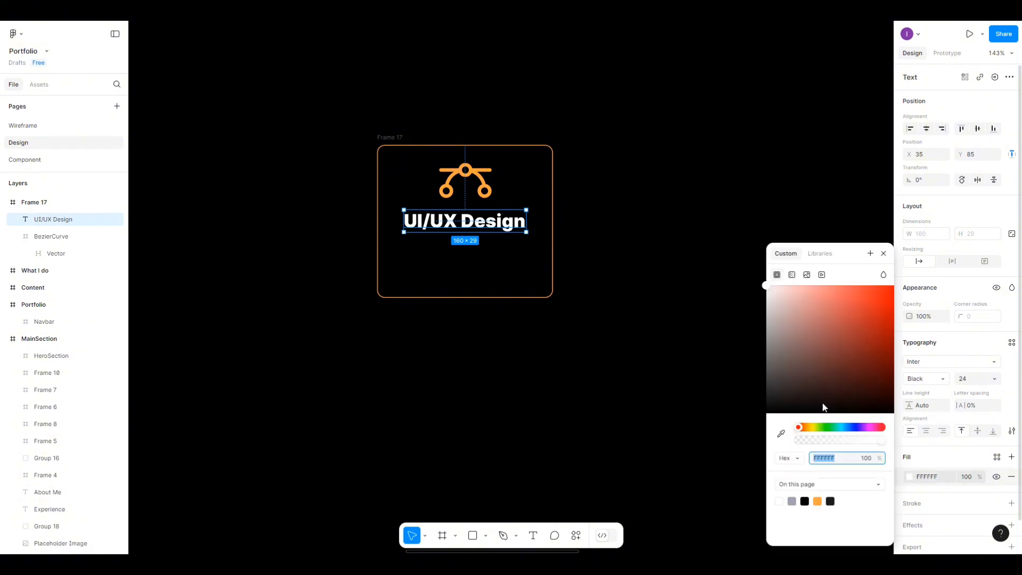
click(820, 254)
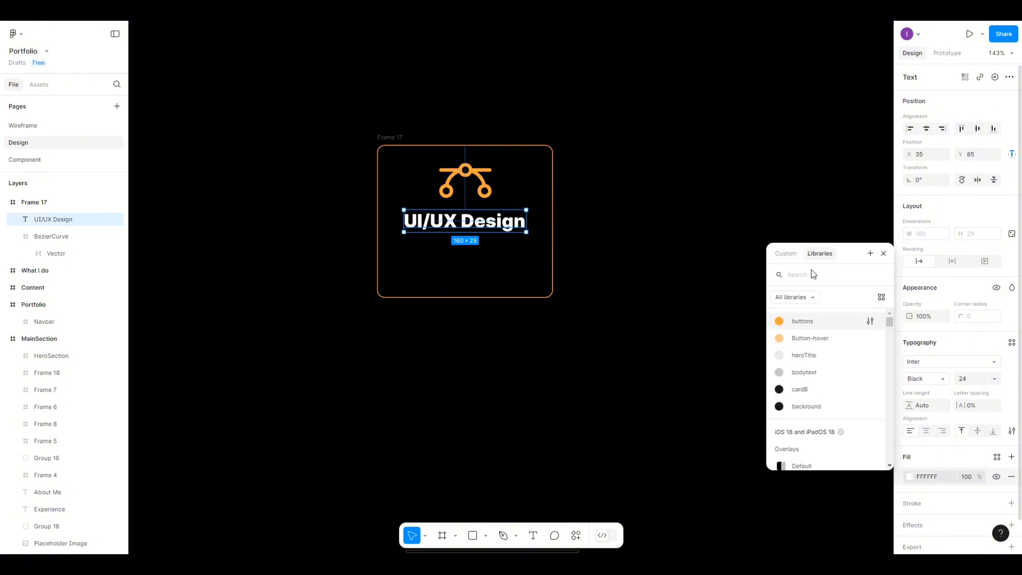
click(779, 373)
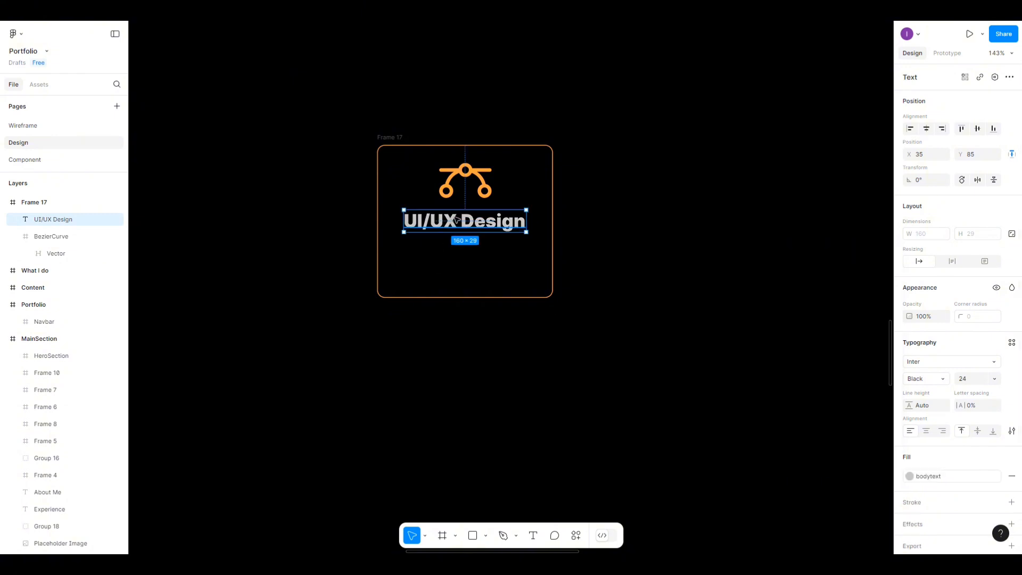
drag(457, 222, 457, 226)
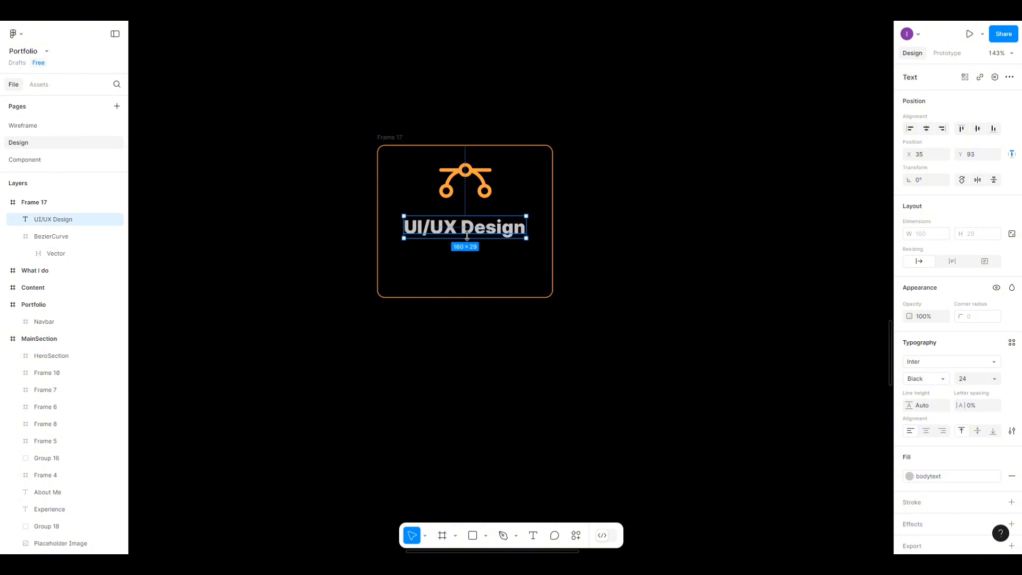
Duplicate the title below itself at Y 127 and change the copy's text to "230 Projects".
key(ctrl+d)
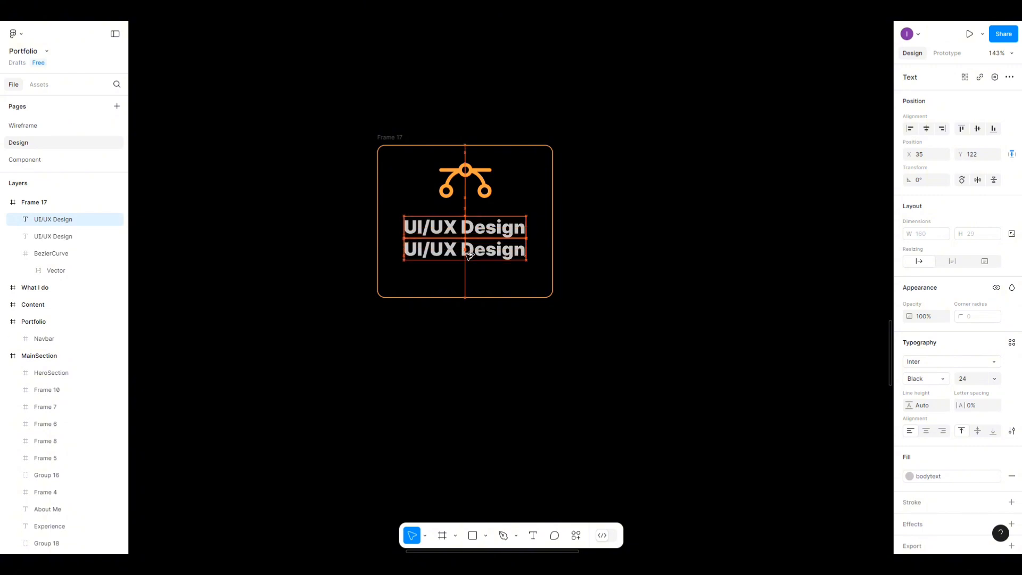
double_click(467, 260)
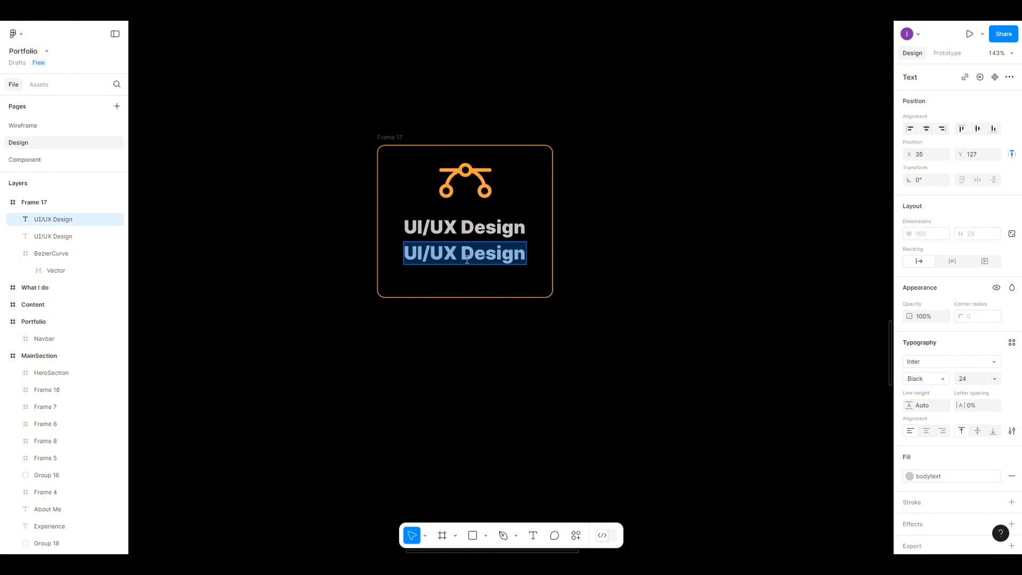
text(230 o)
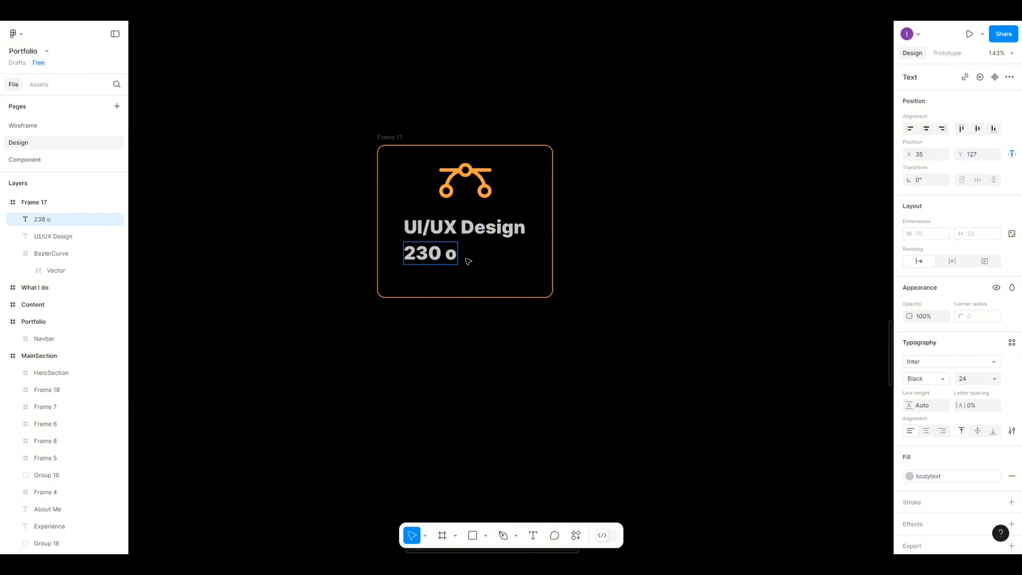
key(BackSpace)
text(Projects)
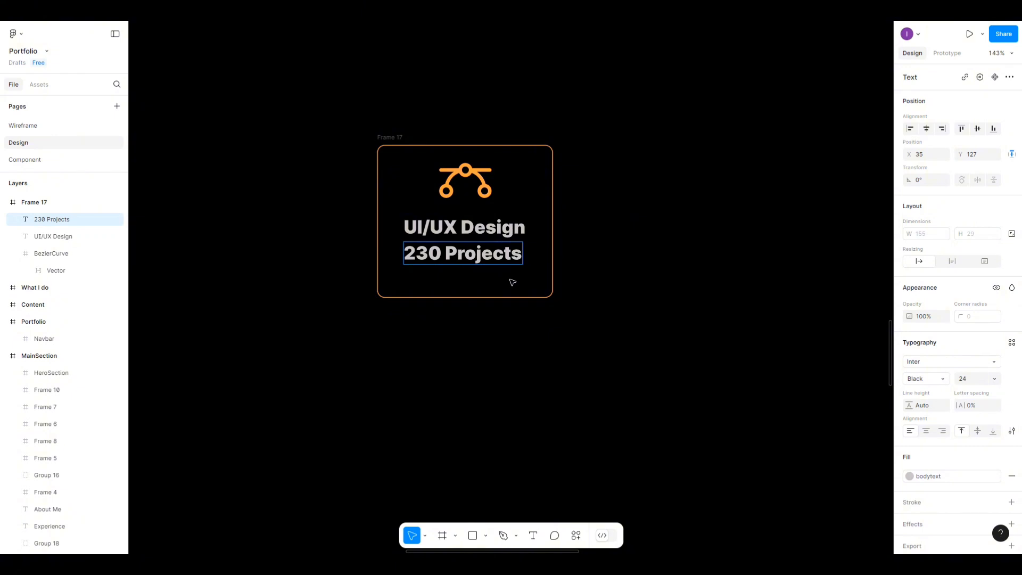
key(Escape)
Restyle the 230 Projects text to size 16 in Medium weight and move it under the title to X 61, Y 136.
click(999, 380)
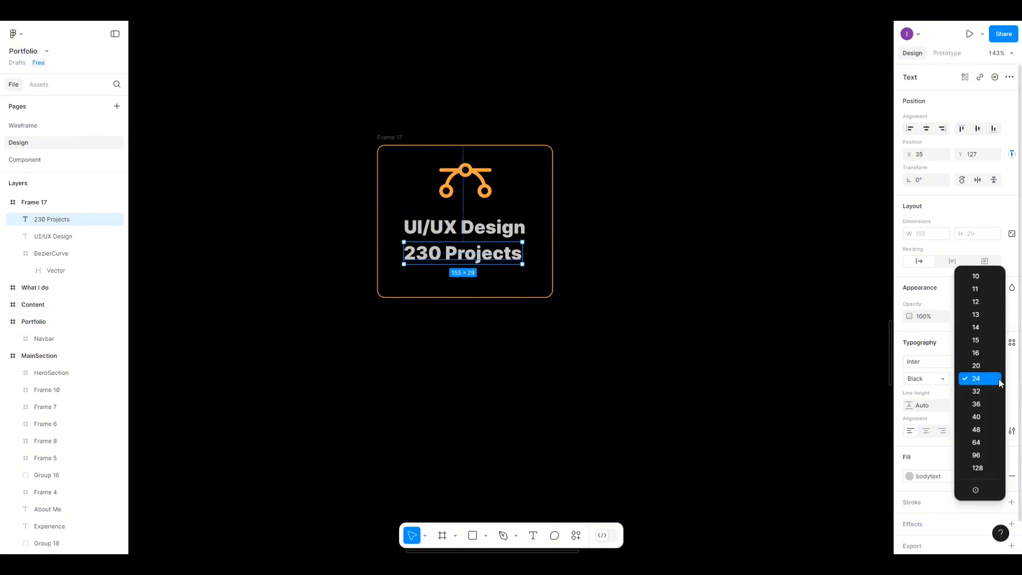
click(983, 352)
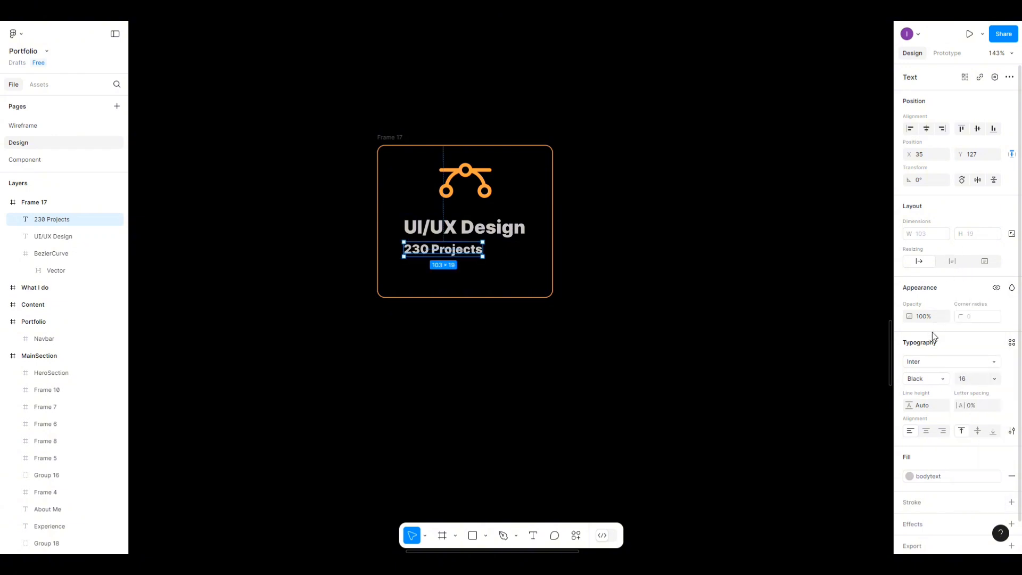
click(944, 379)
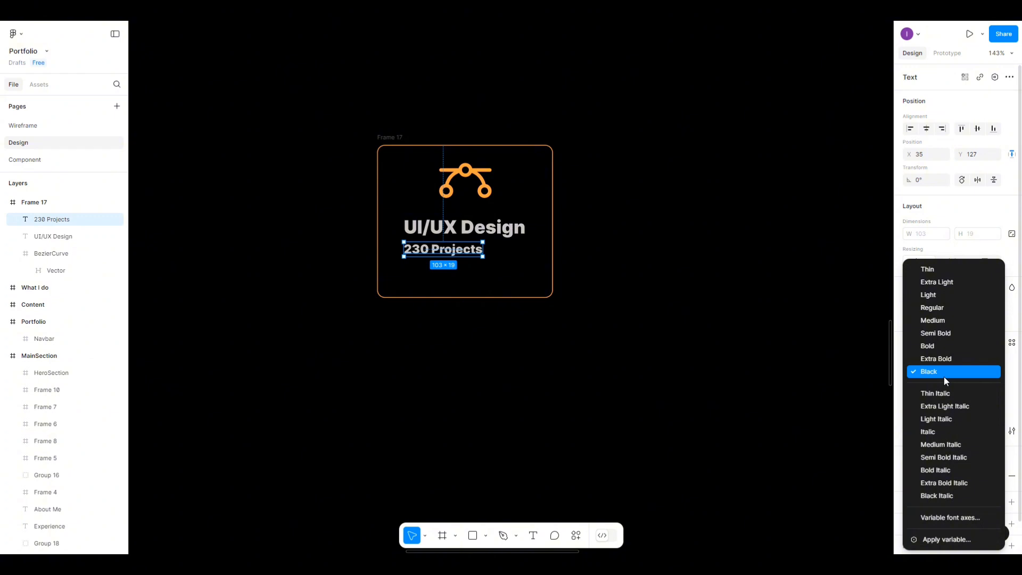
click(934, 321)
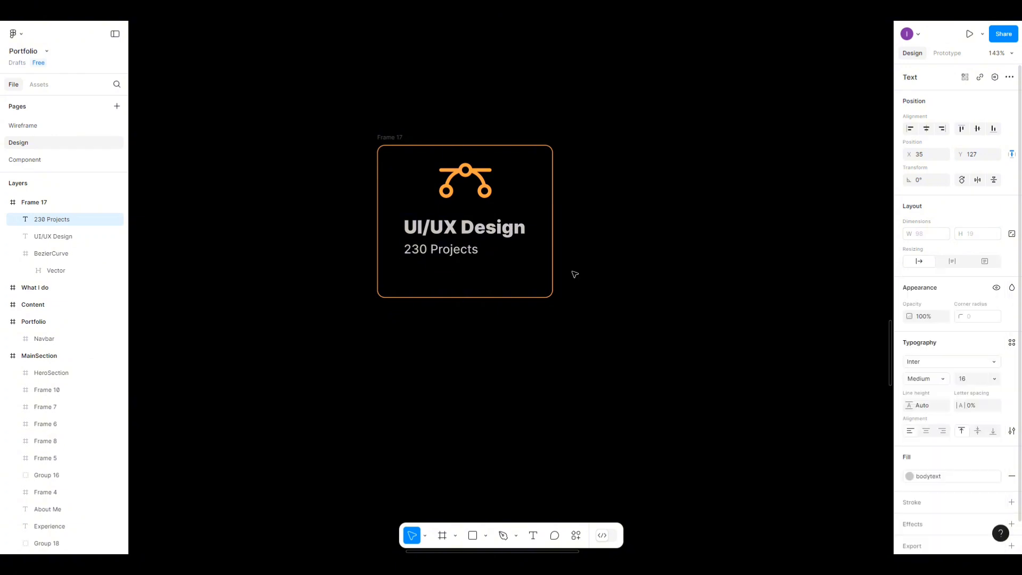
drag(431, 250, 450, 258)
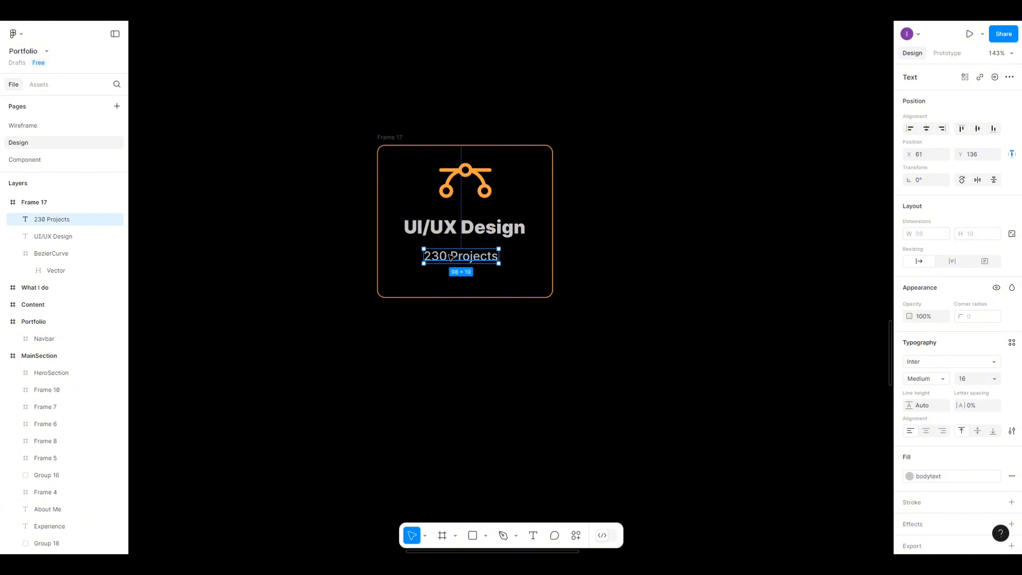
Distribute the icon, title and 230 Projects text vertically with a spacing of 15 and align their horizontal centres.
shift+click(467, 229)
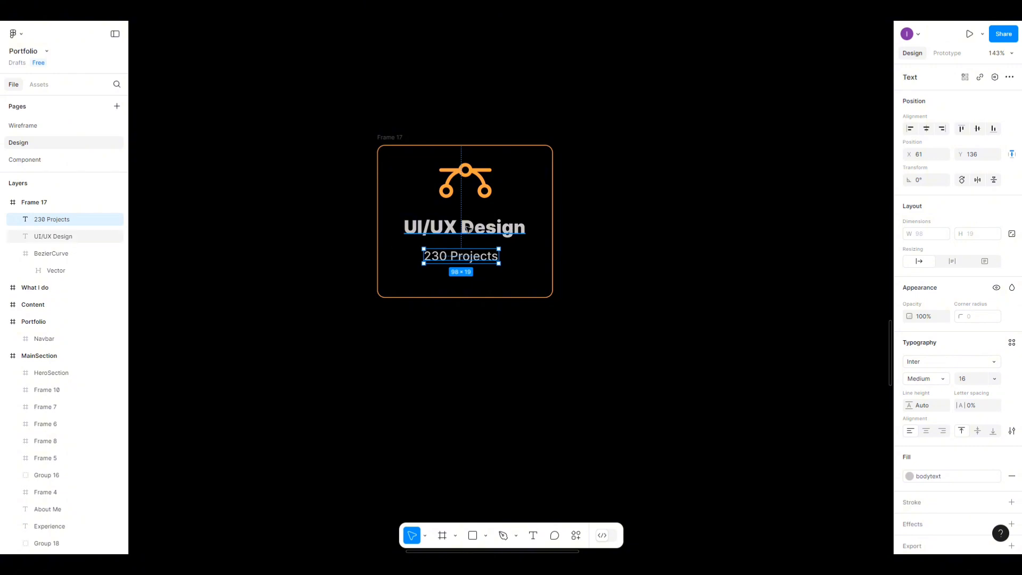
shift+click(471, 184)
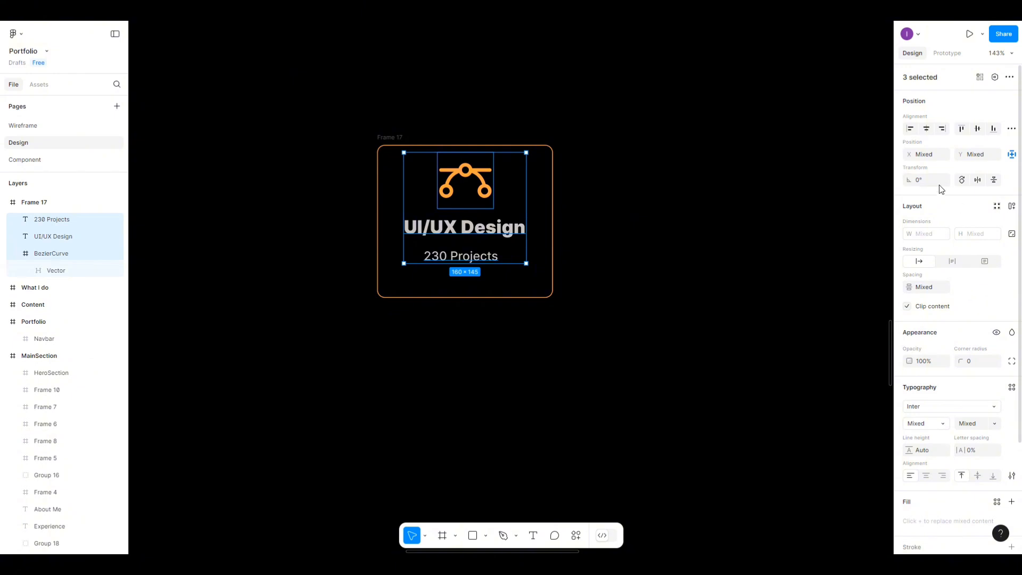
click(1012, 128)
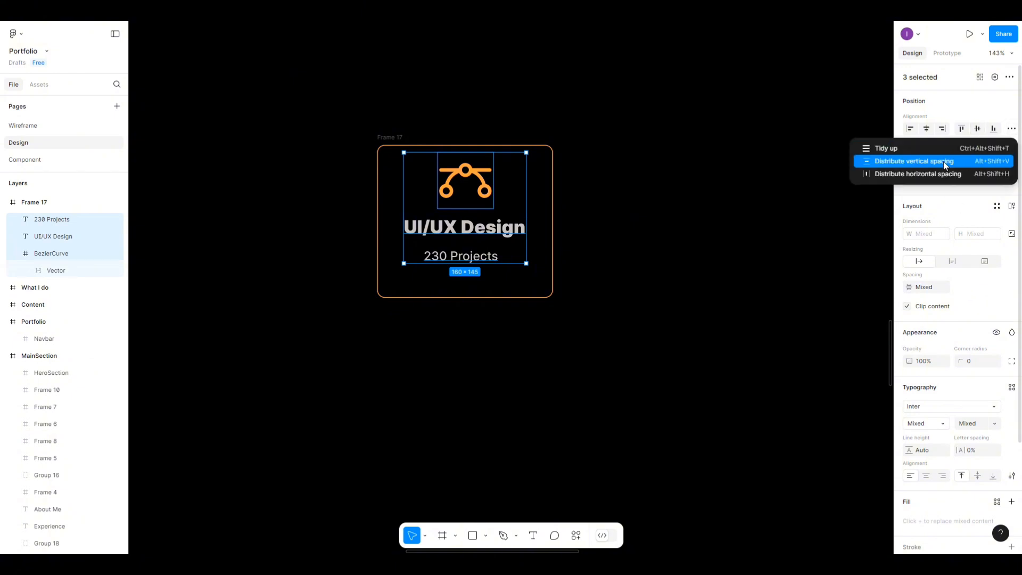
click(944, 162)
click(924, 291)
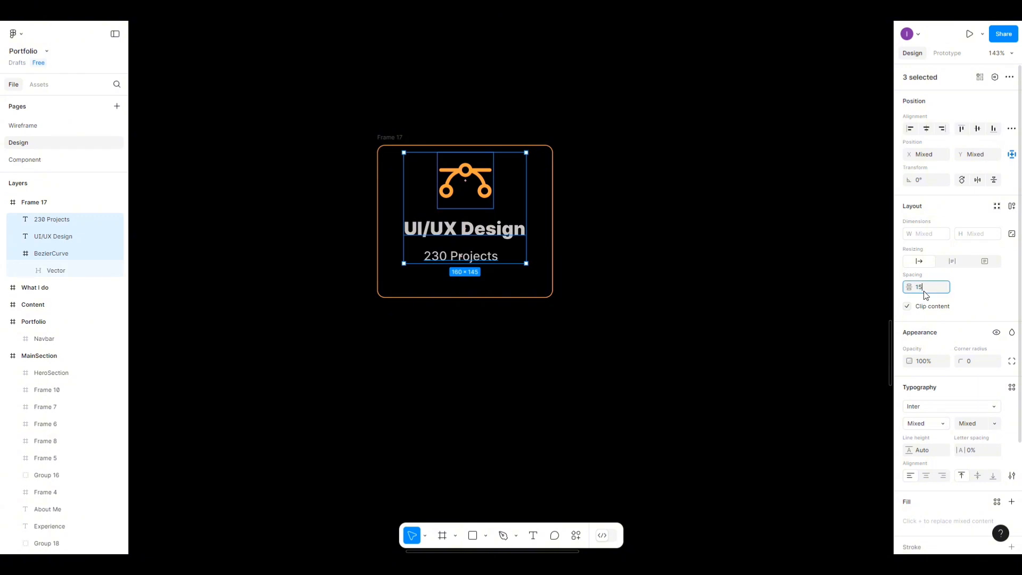
key(Return)
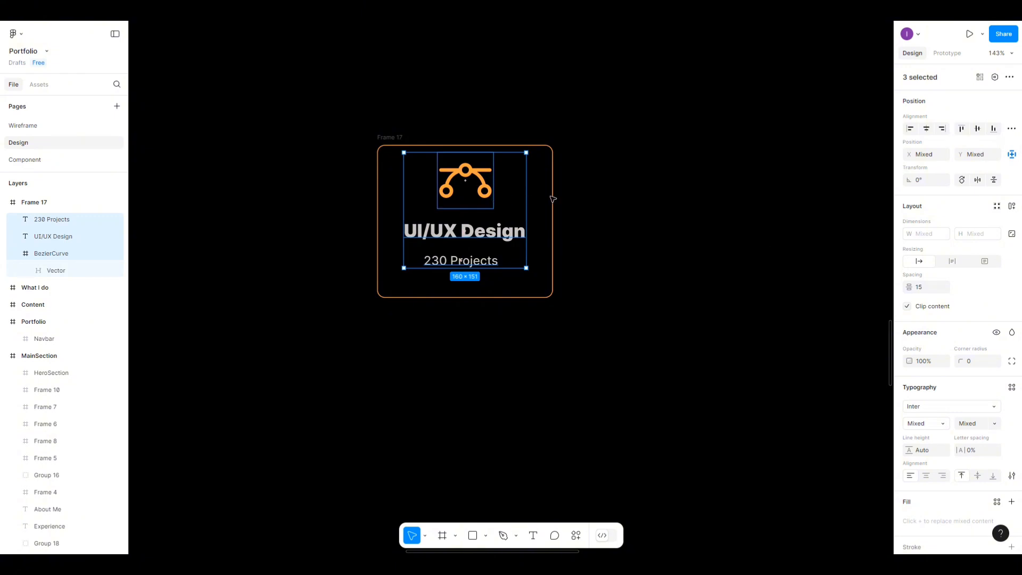
click(927, 130)
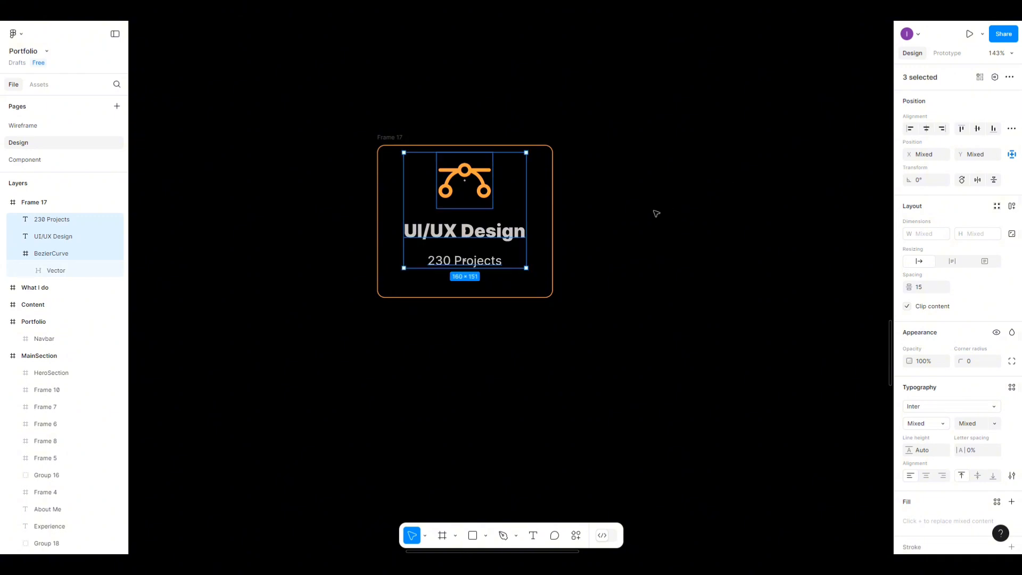
Rename the card frame to "UIUX" and leave it selected.
click(396, 136)
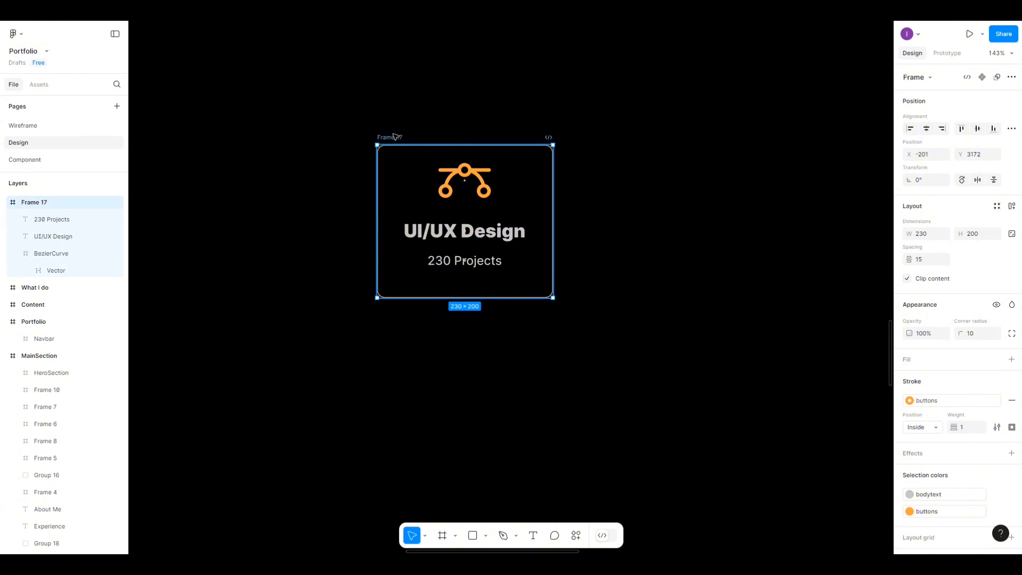
double_click(394, 136)
text(UIUX)
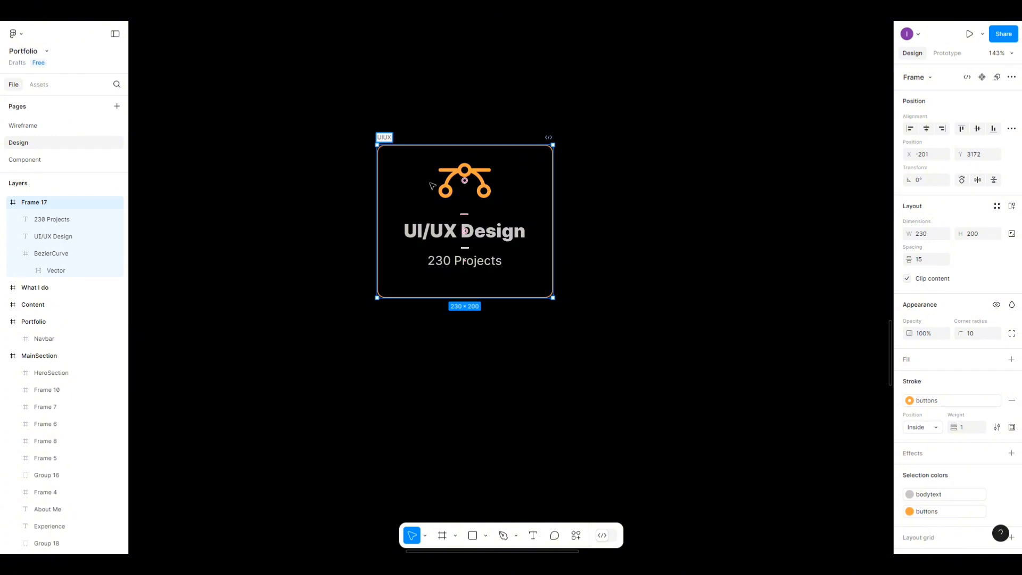
key(Return)
key(Escape)
click(391, 138)
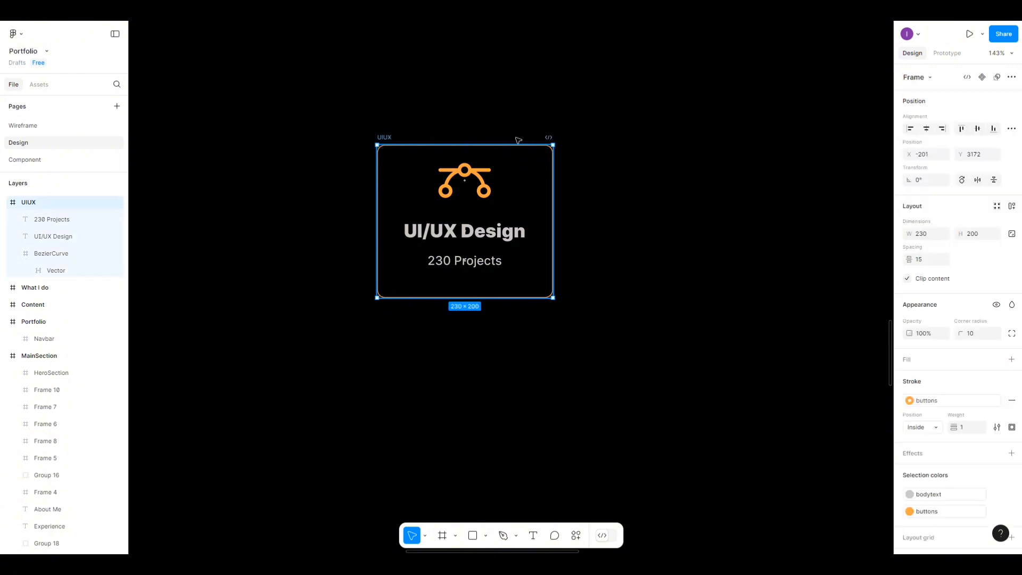
Convert the UIUX card frame into a component, give it a variant property and add a second variant below the default.
click(982, 78)
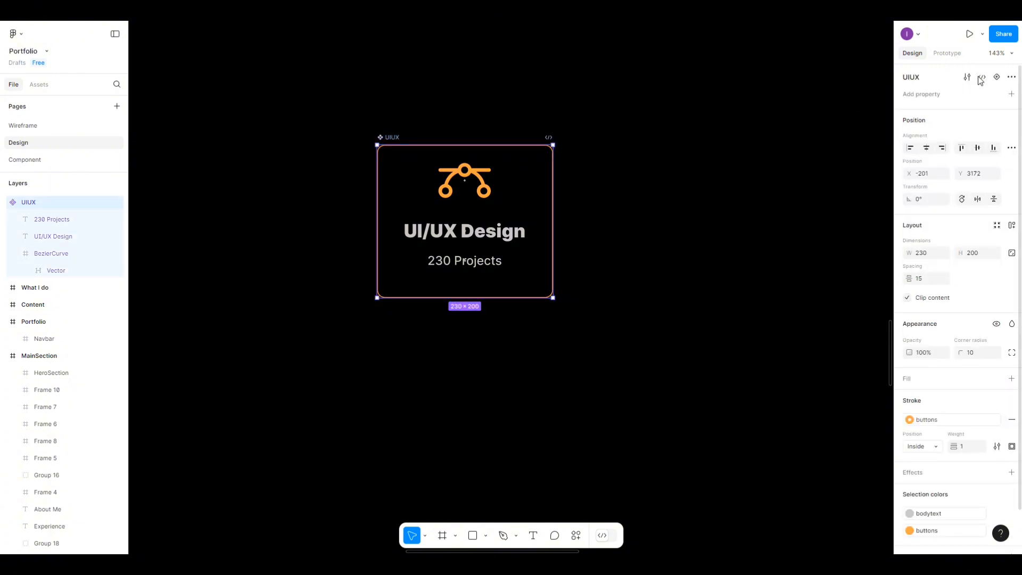
click(1012, 94)
click(954, 128)
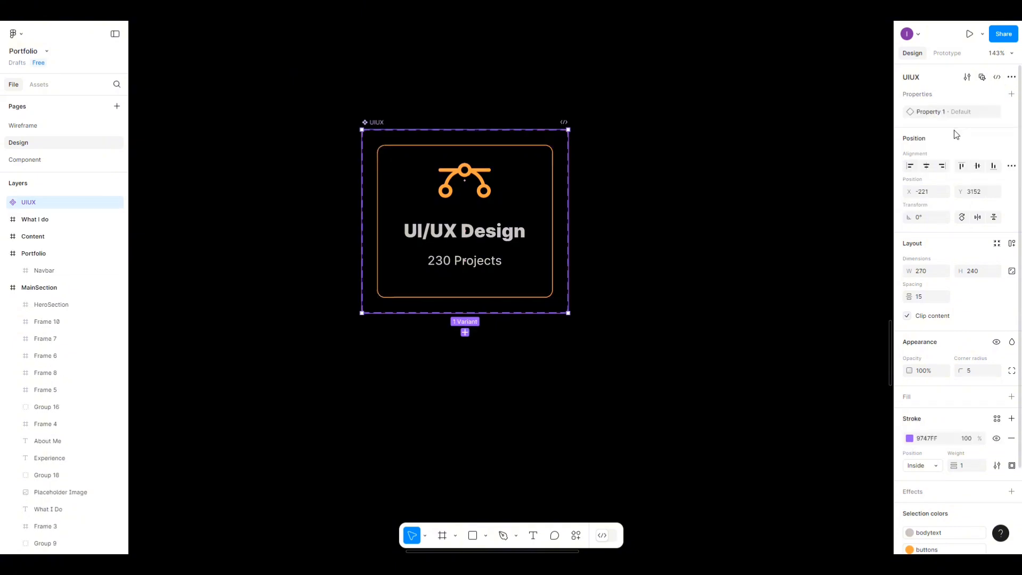
click(464, 332)
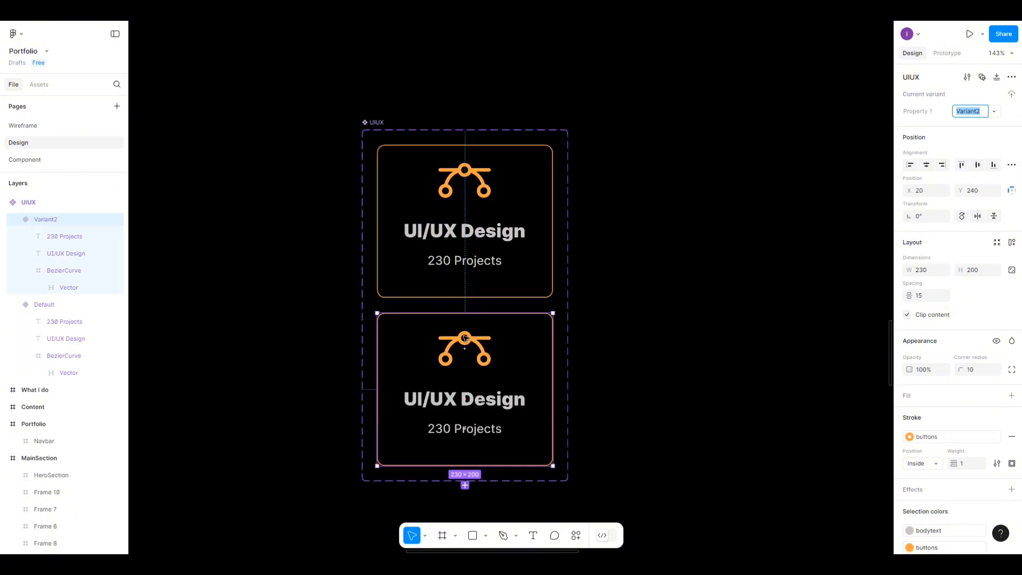
Recolour the UI/UX Design title in Variant2 with the Button-hover colour style.
click(437, 400)
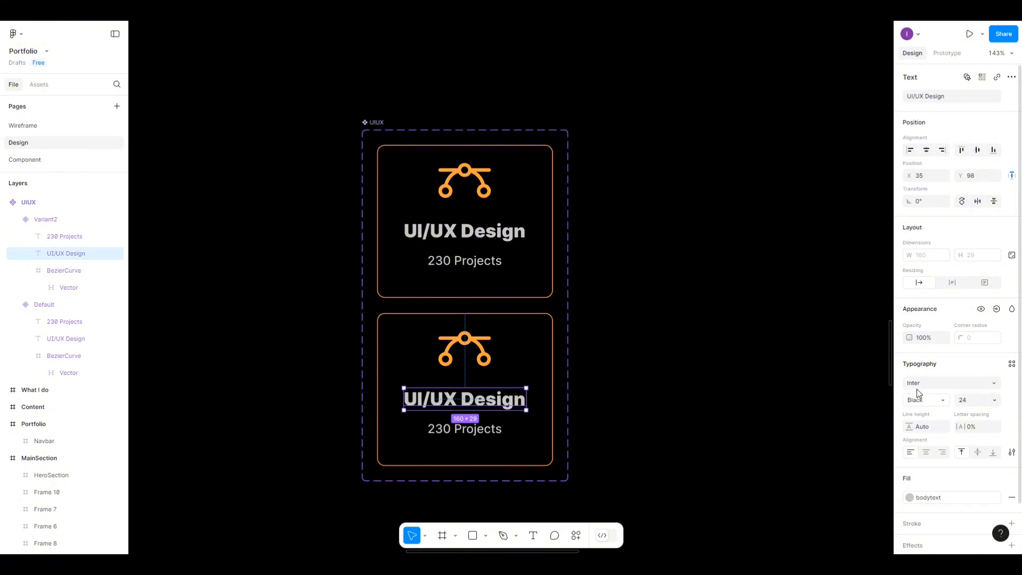
click(909, 497)
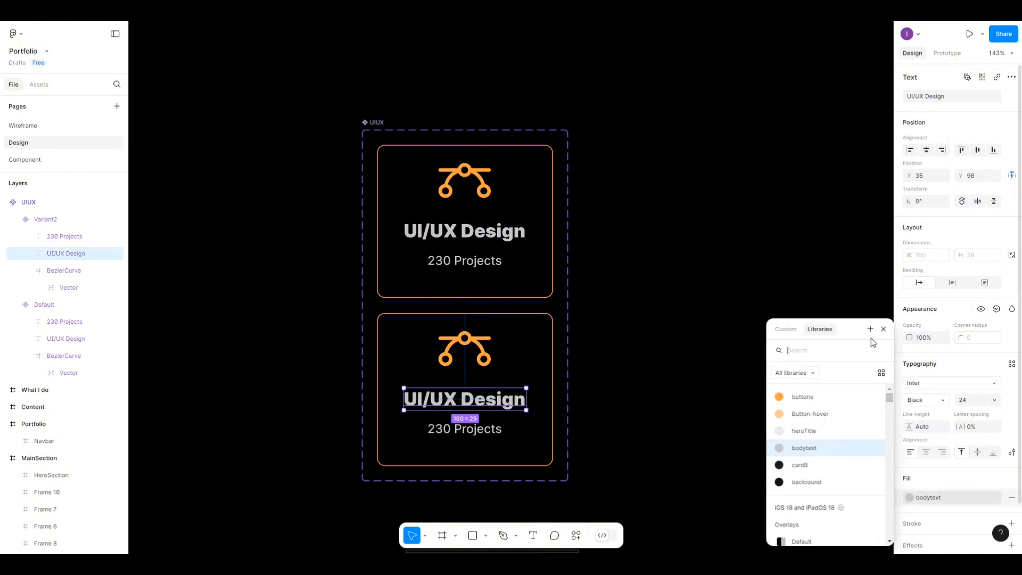
click(780, 413)
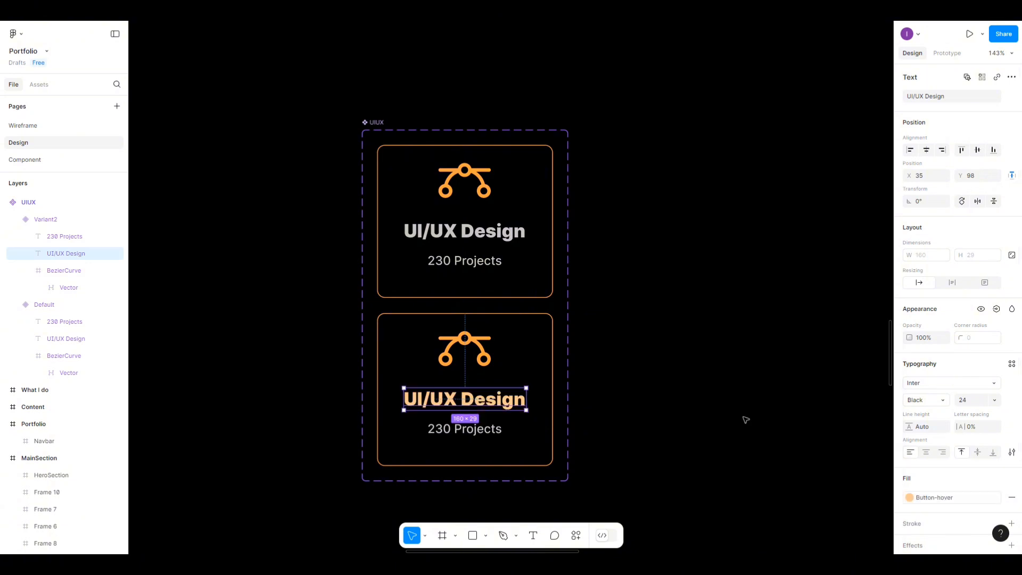
click(737, 277)
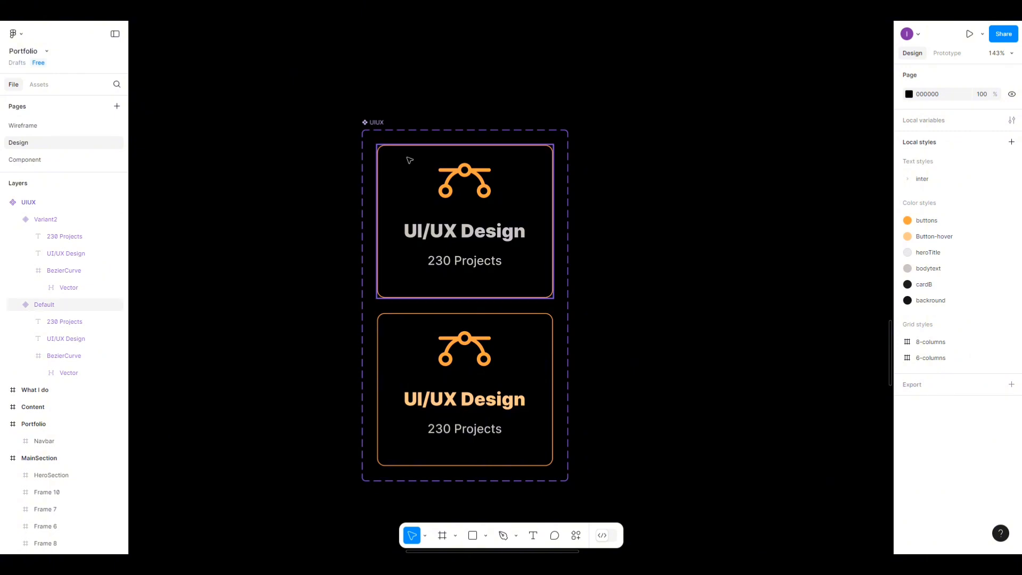
Add a prototype interaction from the Default variant to Variant2, triggered While hovering.
click(444, 278)
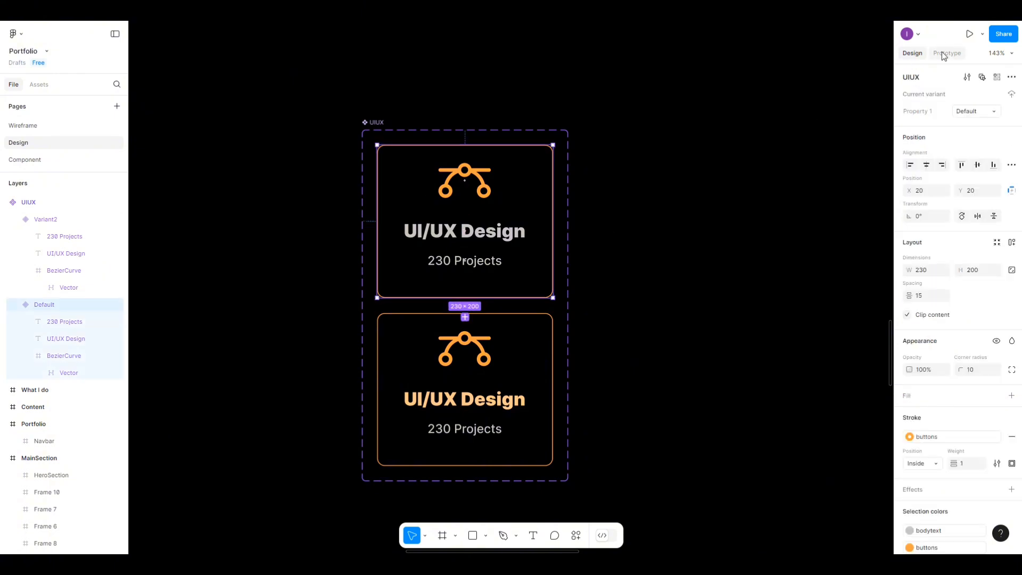
click(947, 52)
drag(472, 297, 467, 326)
click(472, 366)
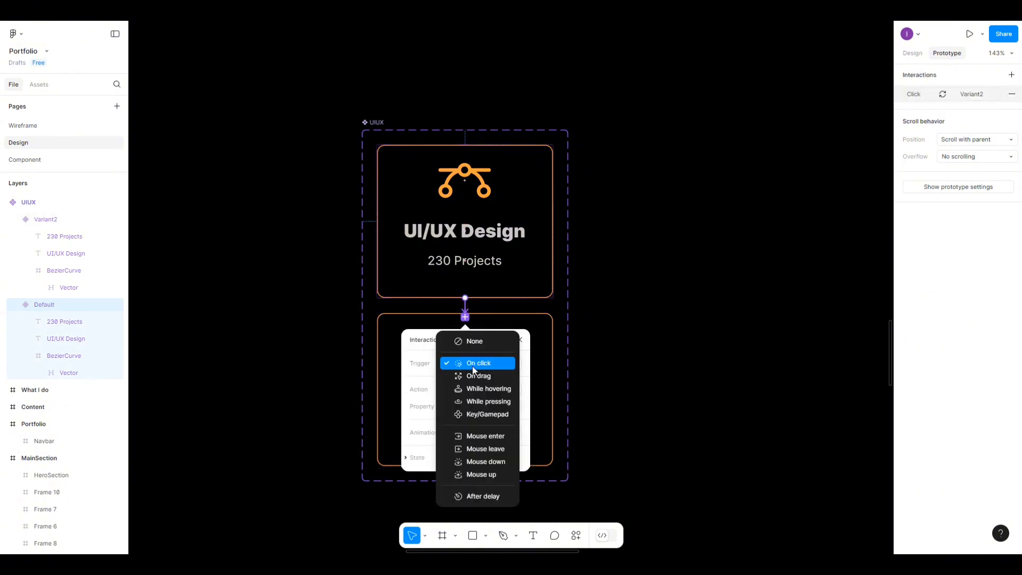
click(478, 402)
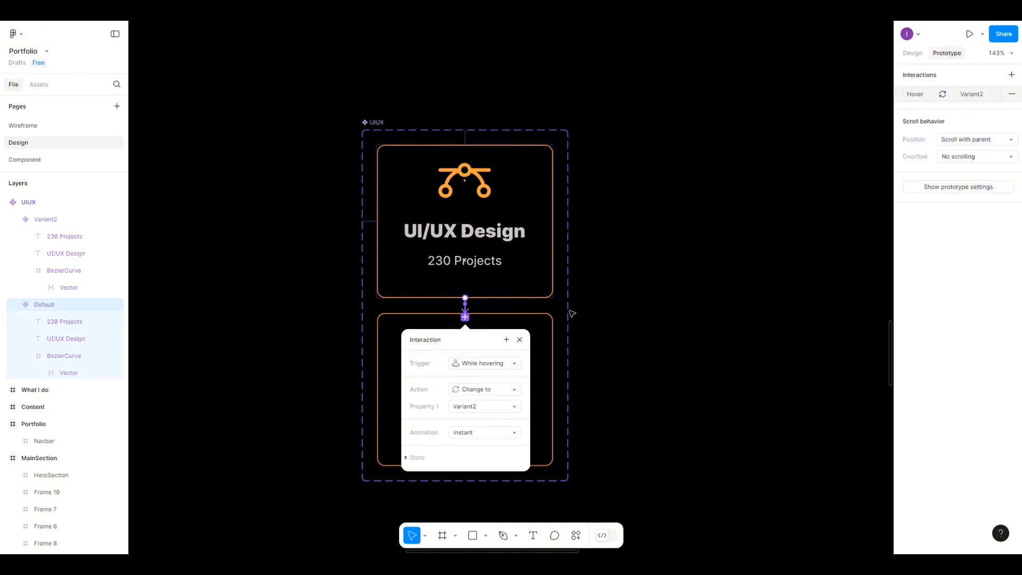
click(572, 221)
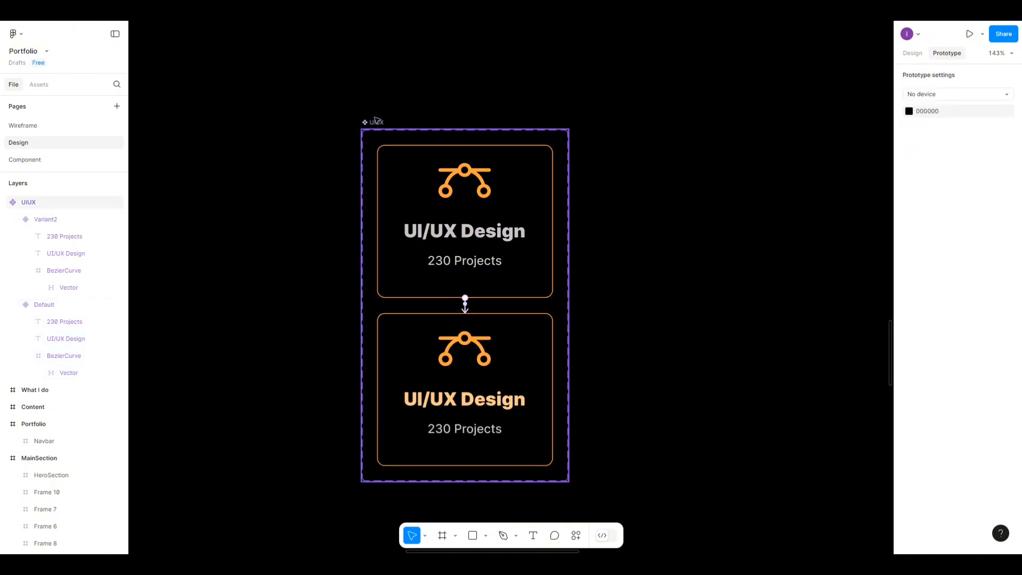
Duplicate the UIUX component set beside the original and change the copy's Default variant title to "Web Design".
scroll(375, 120, down, 3)
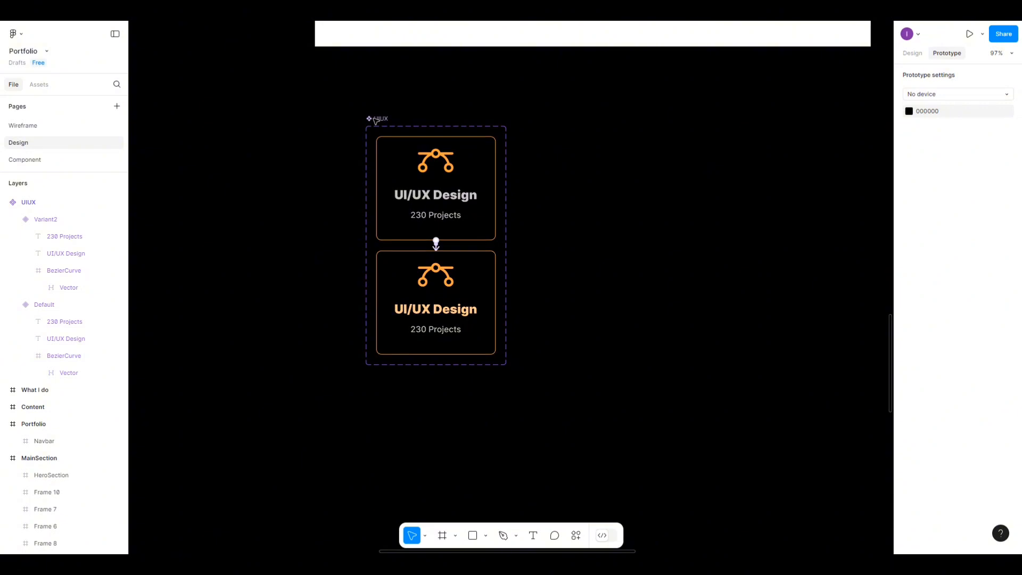
drag(376, 122, 522, 124)
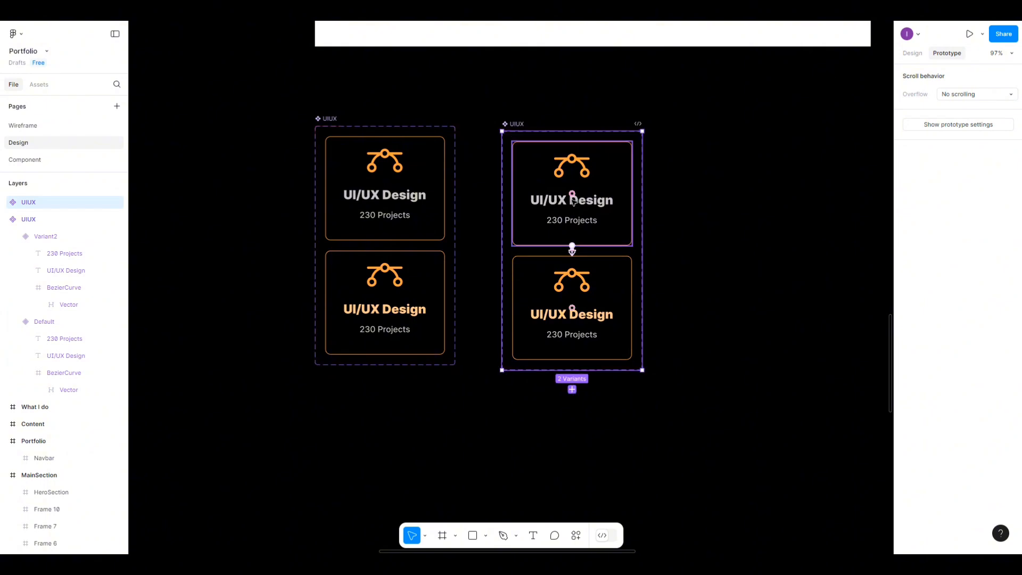
double_click(573, 200)
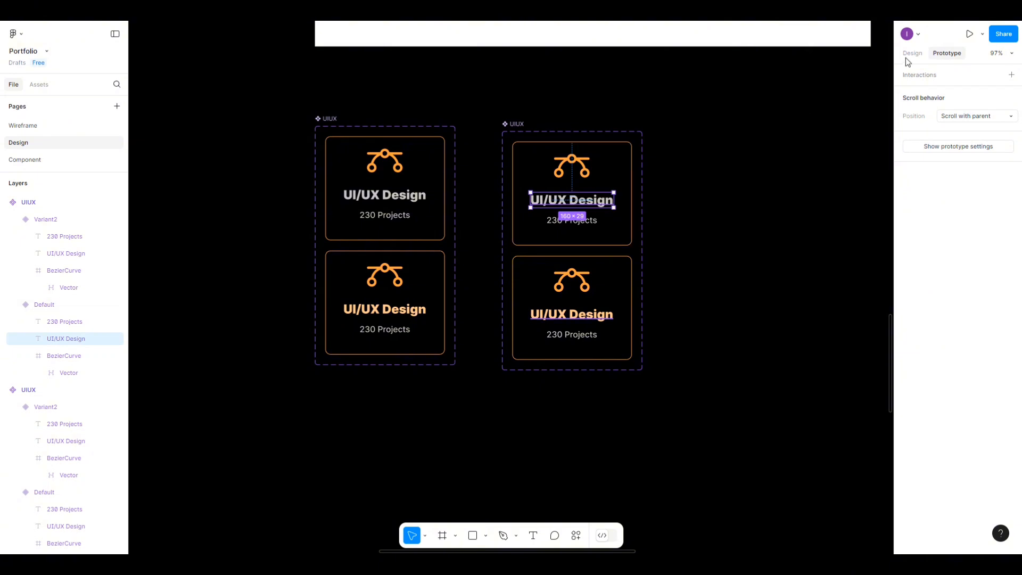
double_click(562, 200)
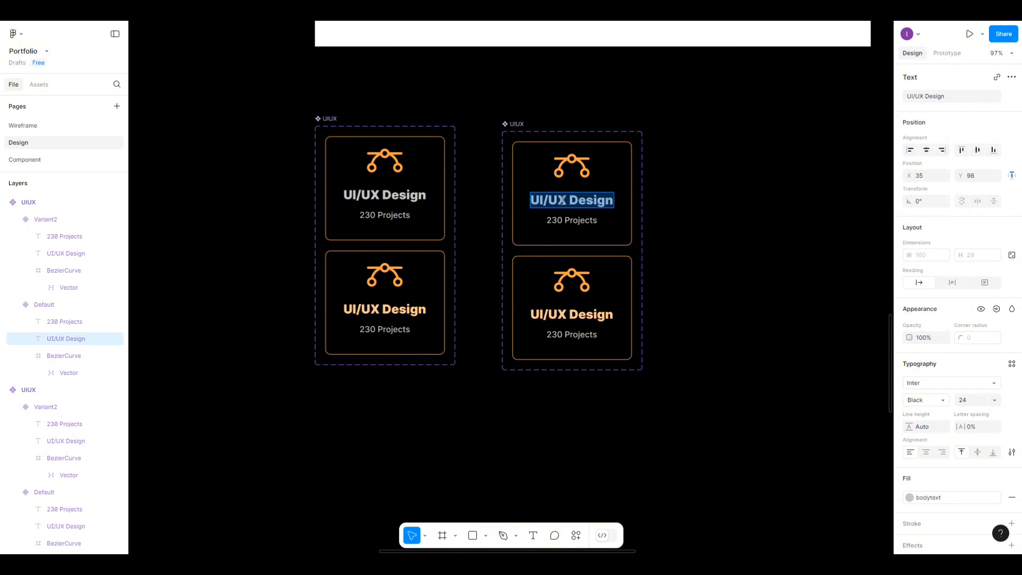
drag(563, 200, 534, 200)
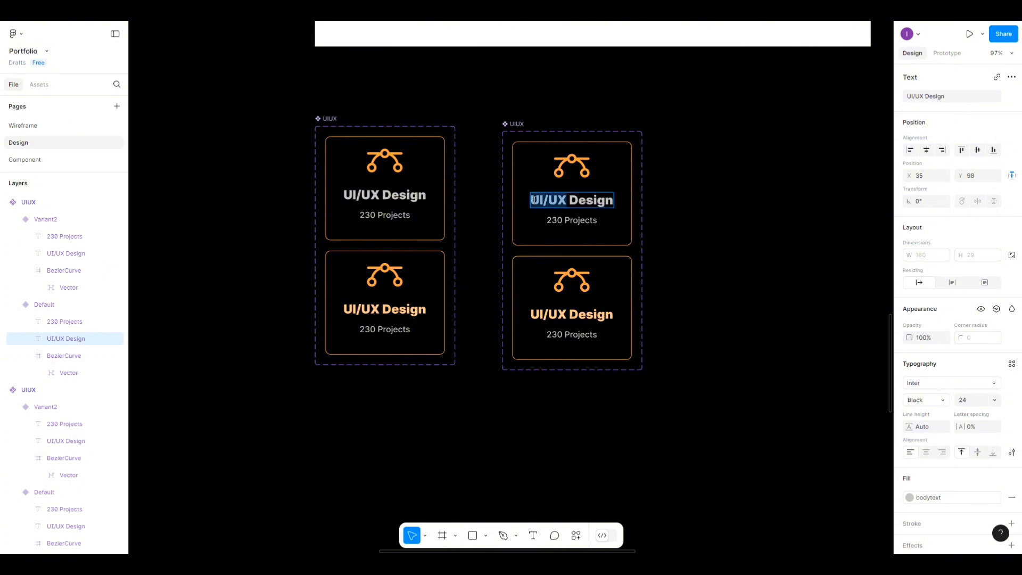
text(Web)
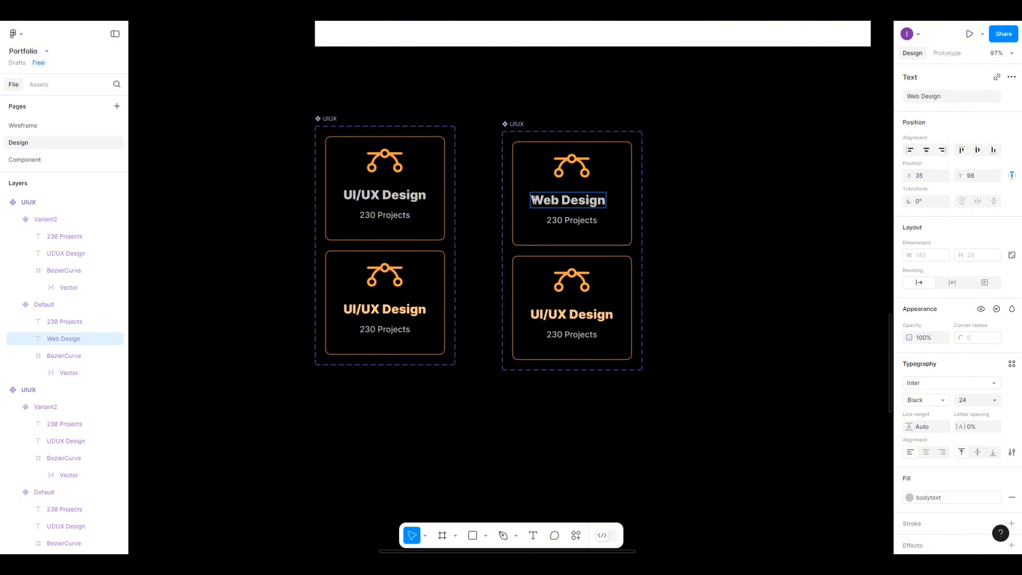
Change the project count under the Web Design title to "110 Projects".
double_click(555, 222)
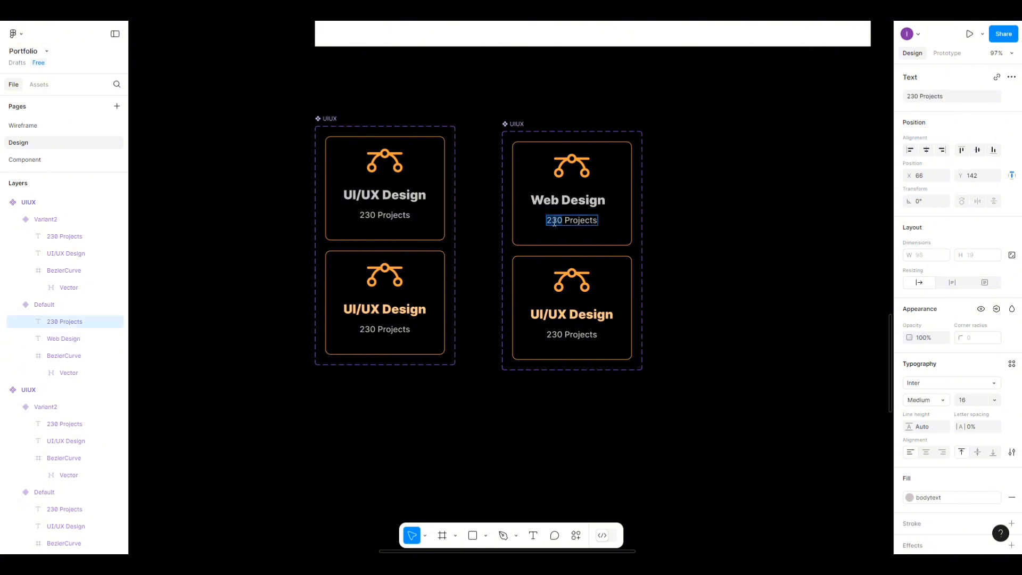
click(557, 221)
key(BackSpace)
key(BackSpace)
text(1)
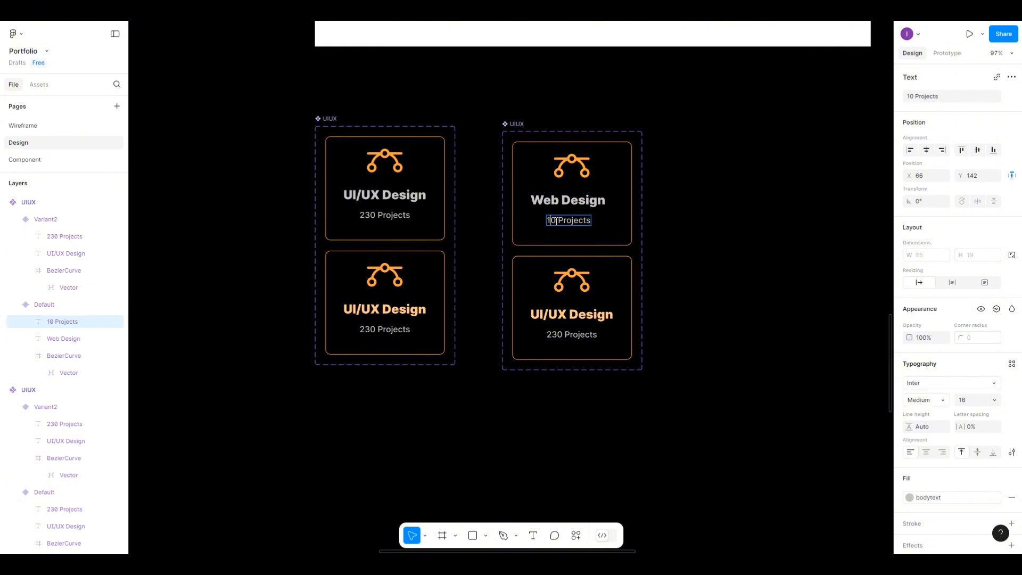
text(1)
Change the project count in the copied set's Variant2 card to "110 Projects".
click(555, 335)
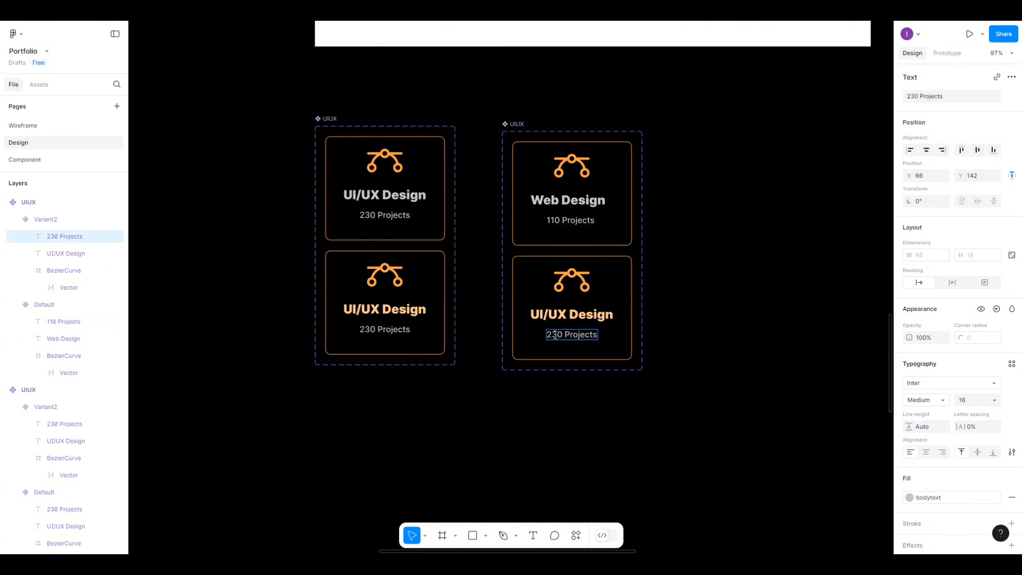
double_click(555, 335)
key(BackSpace)
text(1)
key(BackSpace)
text(11)
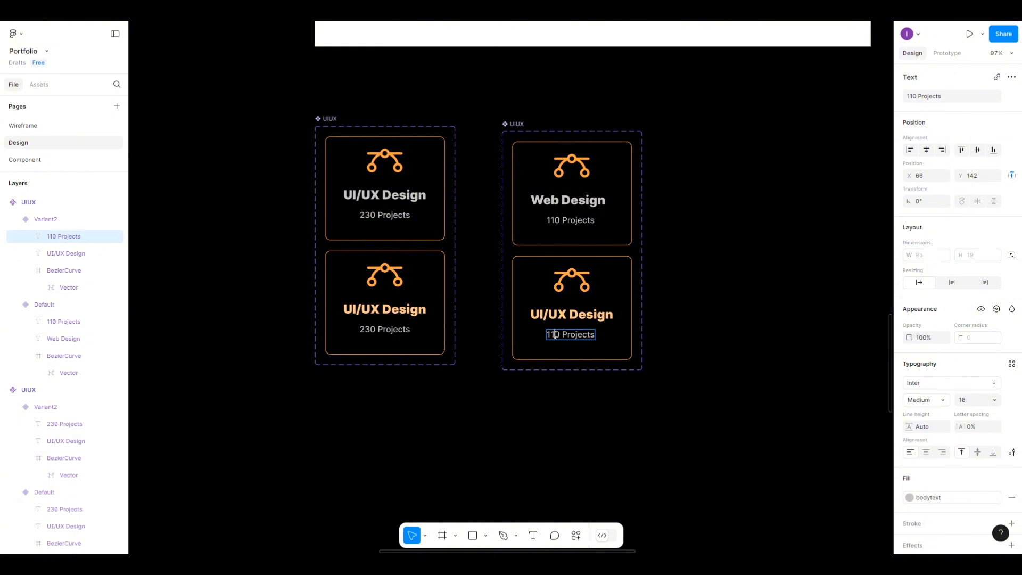
key(Escape)
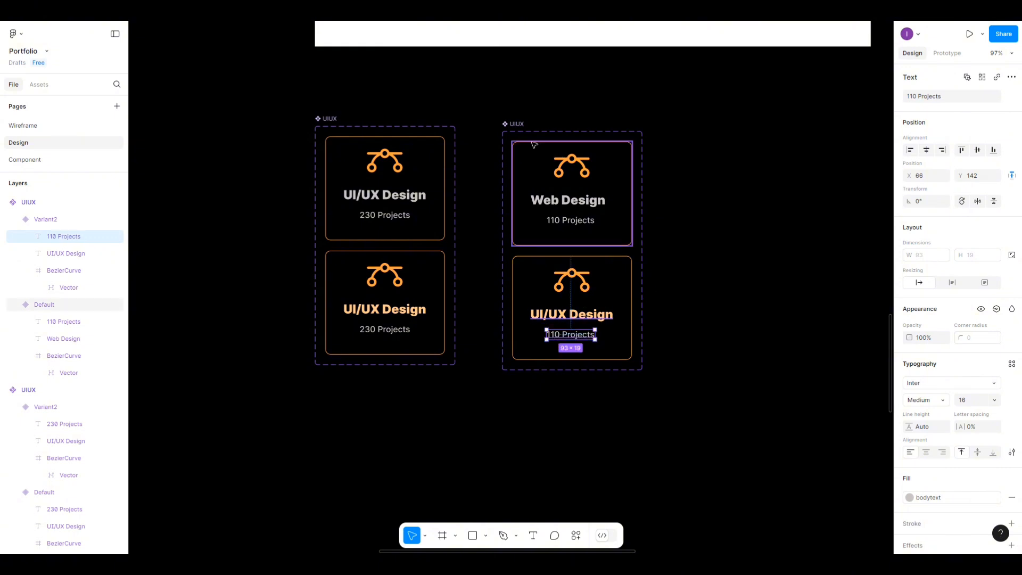
Select the Web Design card's icon, run the Phosphor Icons plugin and search it for "design".
double_click(567, 168)
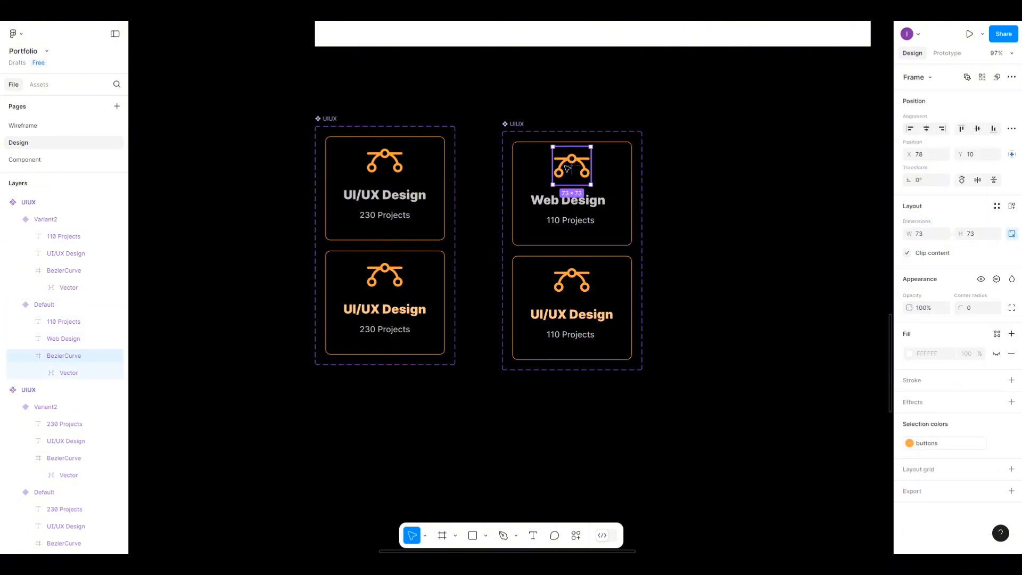
right_click(567, 168)
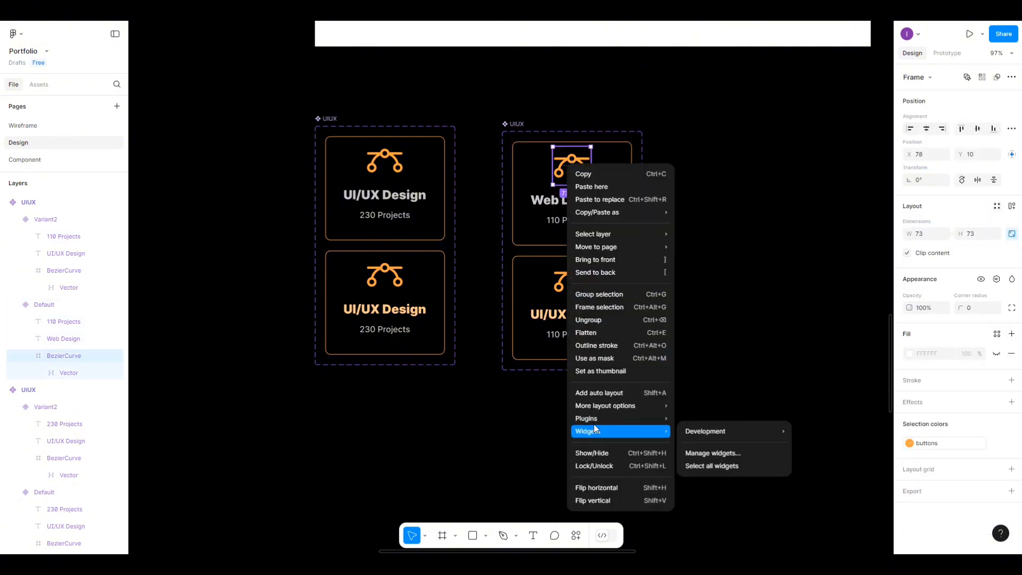
mouse_move(606, 418)
click(701, 298)
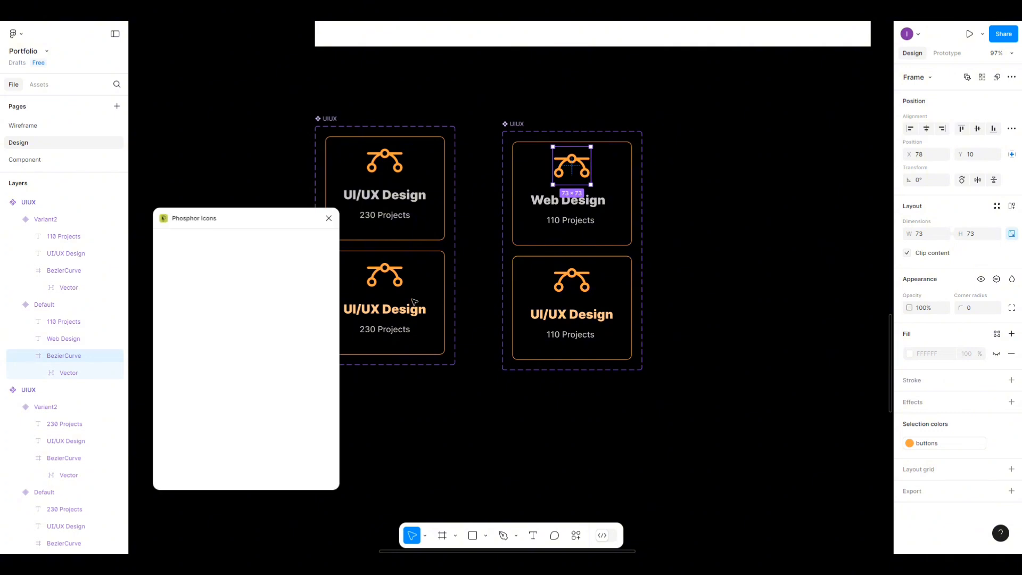
click(207, 242)
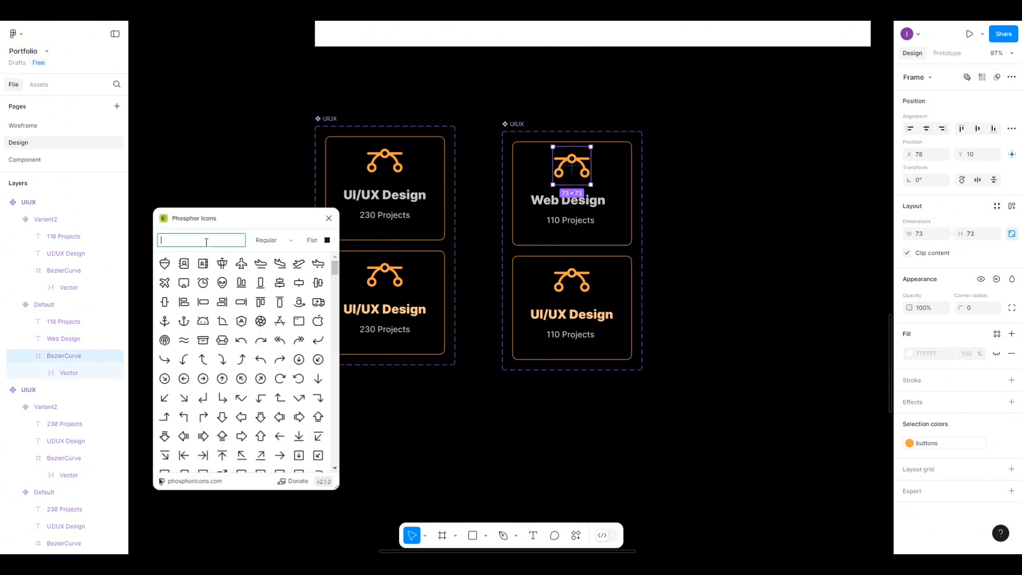
text(we)
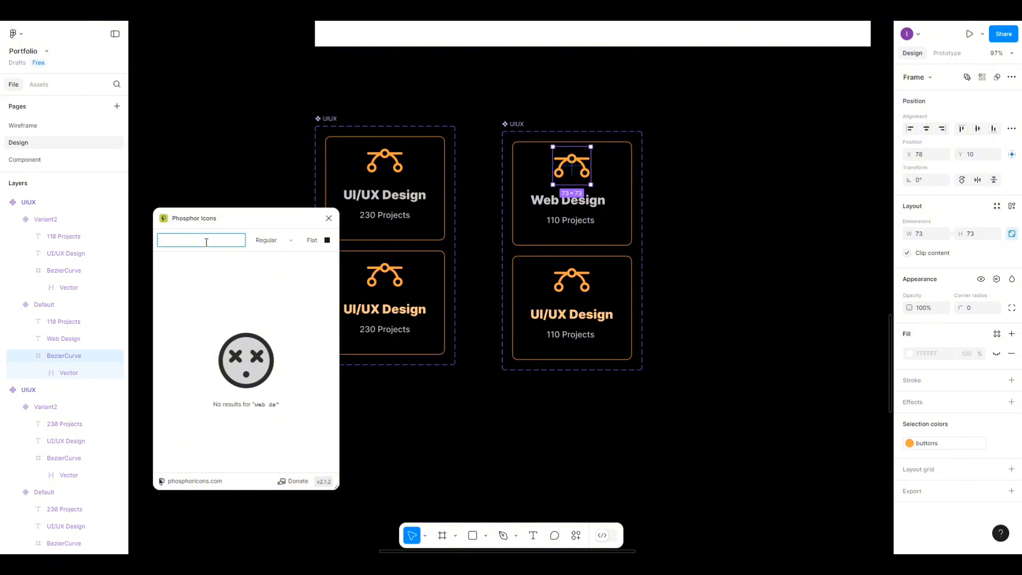
text(design)
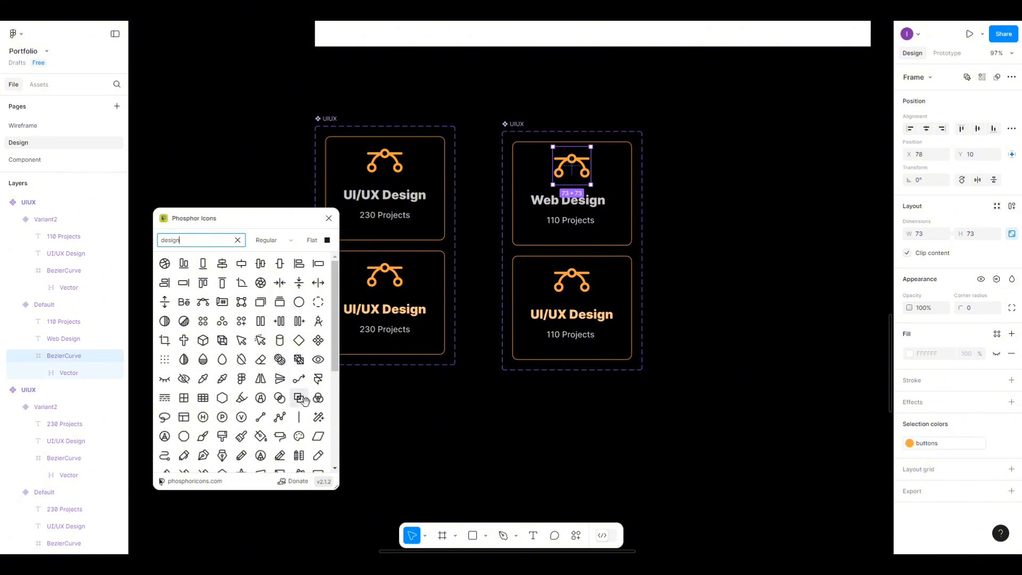
Browse the design icons and insert PencilSimpleSlash into the Web Design card.
scroll(229, 426, down, 1)
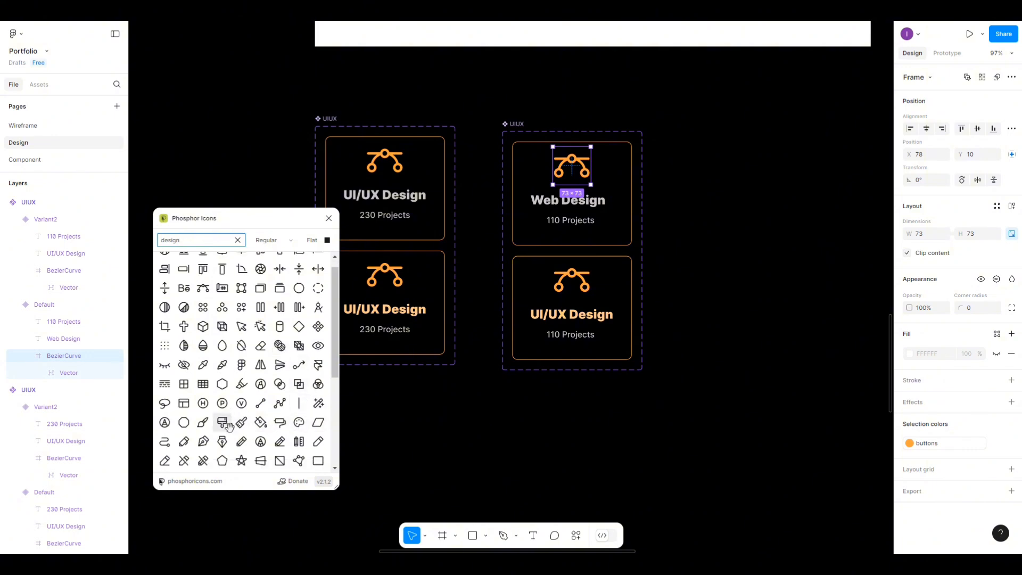
scroll(229, 426, down, 2)
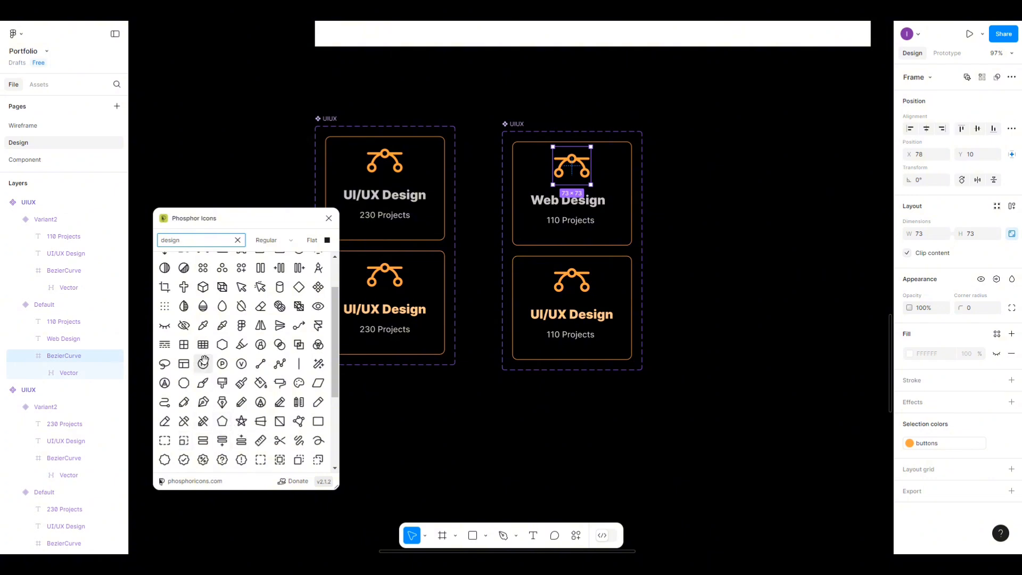
scroll(204, 362, up, 3)
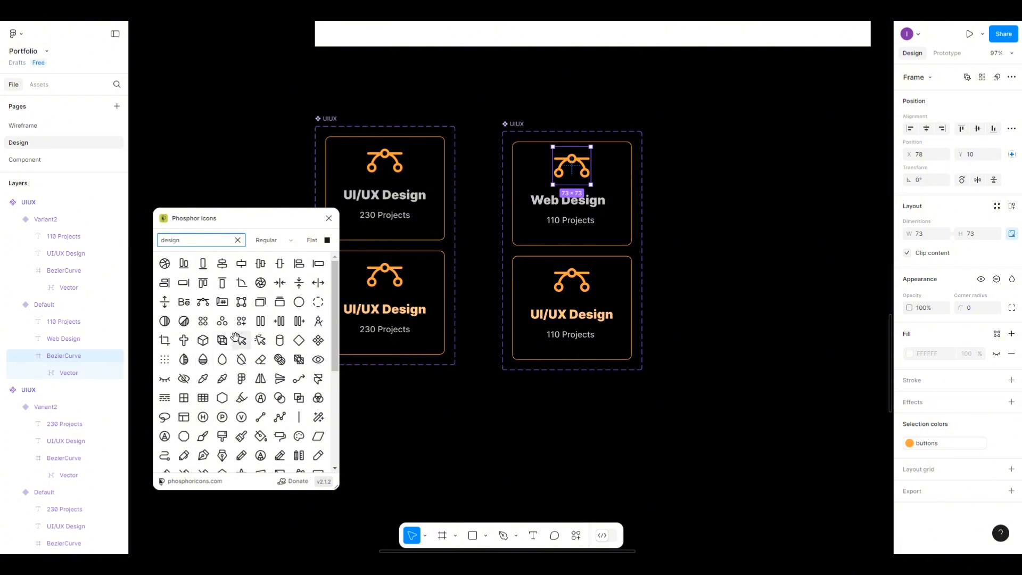
scroll(235, 337, down, 3)
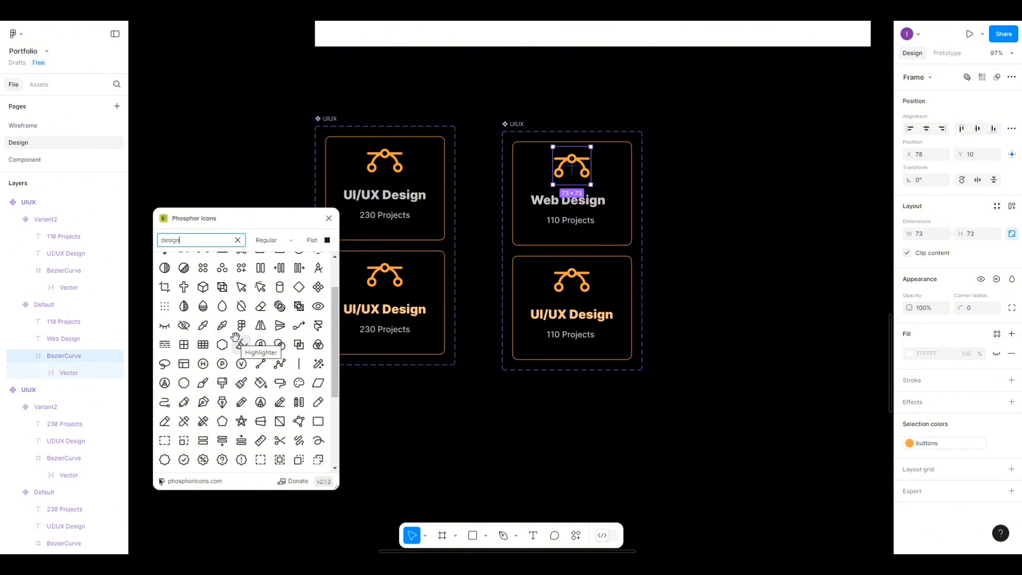
click(183, 421)
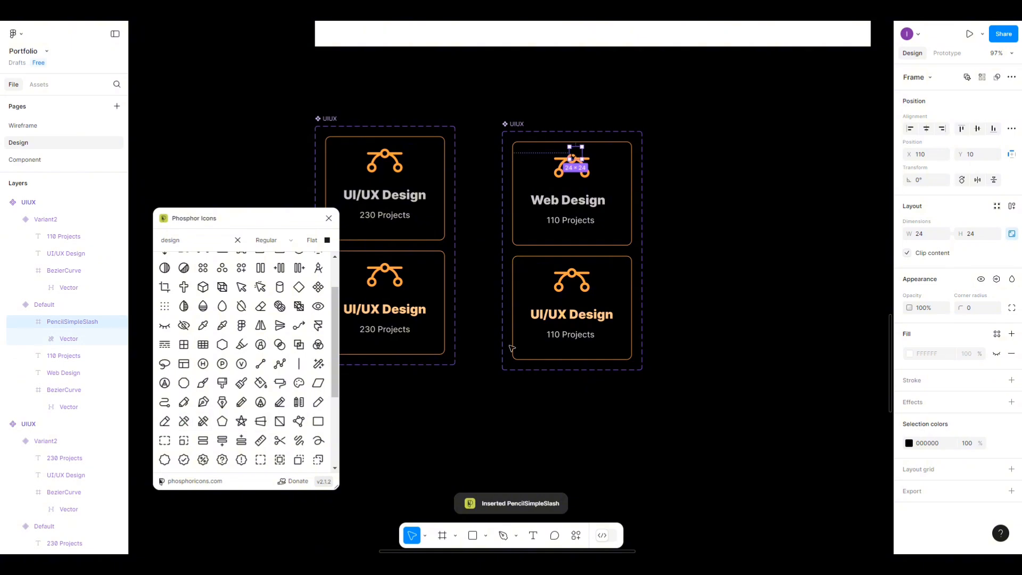
Delete the orange BezierCurve icon from the Web Design card and select the card's Default variant.
click(572, 173)
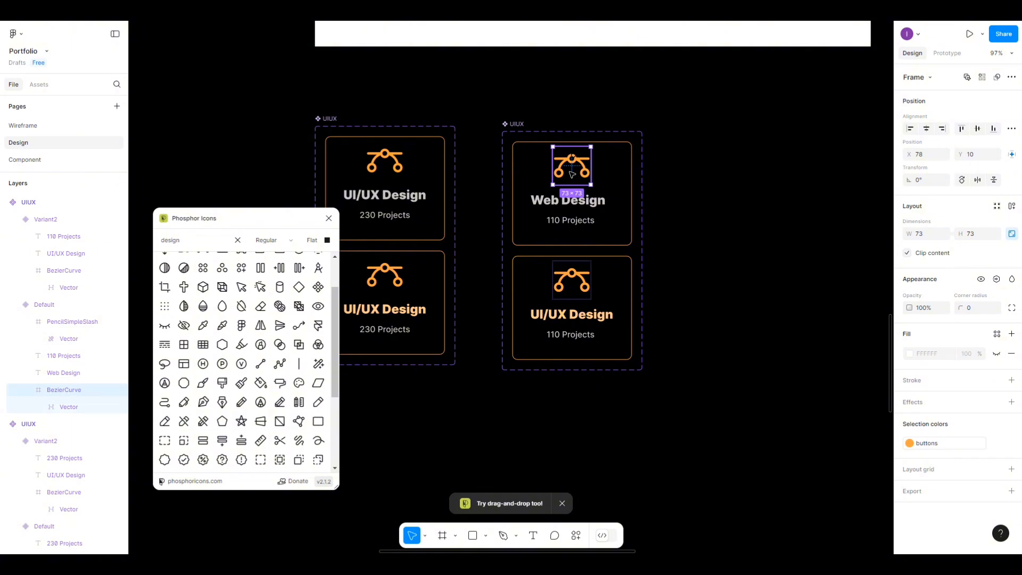
key(Delete)
click(570, 165)
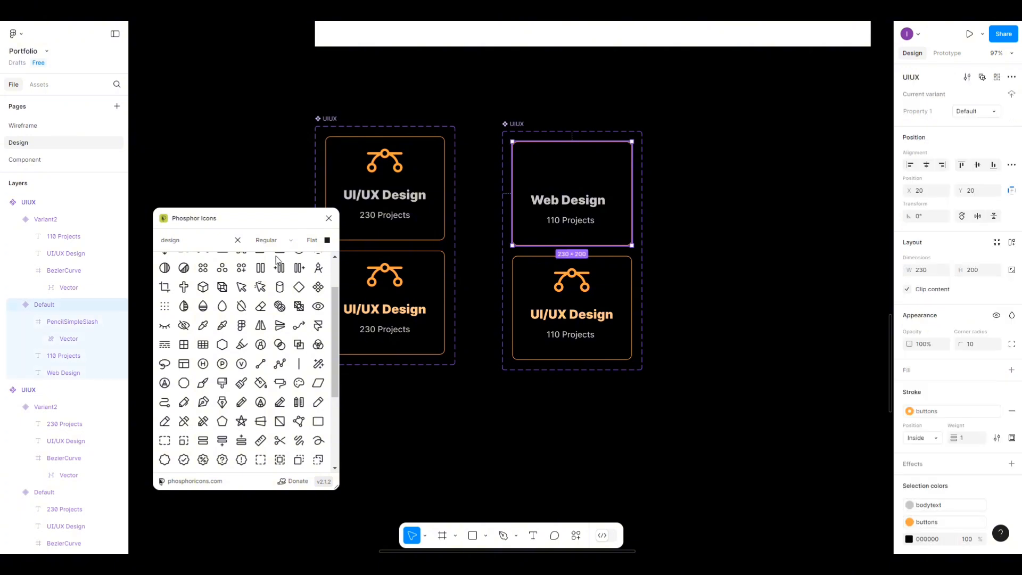
Insert the PencilSlash icon into the Web Design card's Default variant and scale it to 68 × 68 above the heading.
click(203, 422)
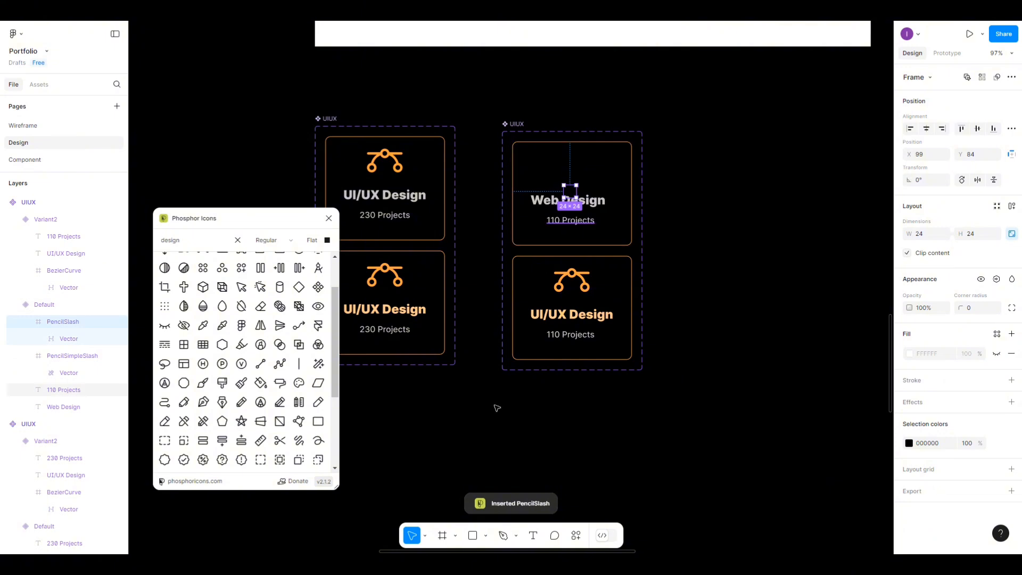
click(455, 537)
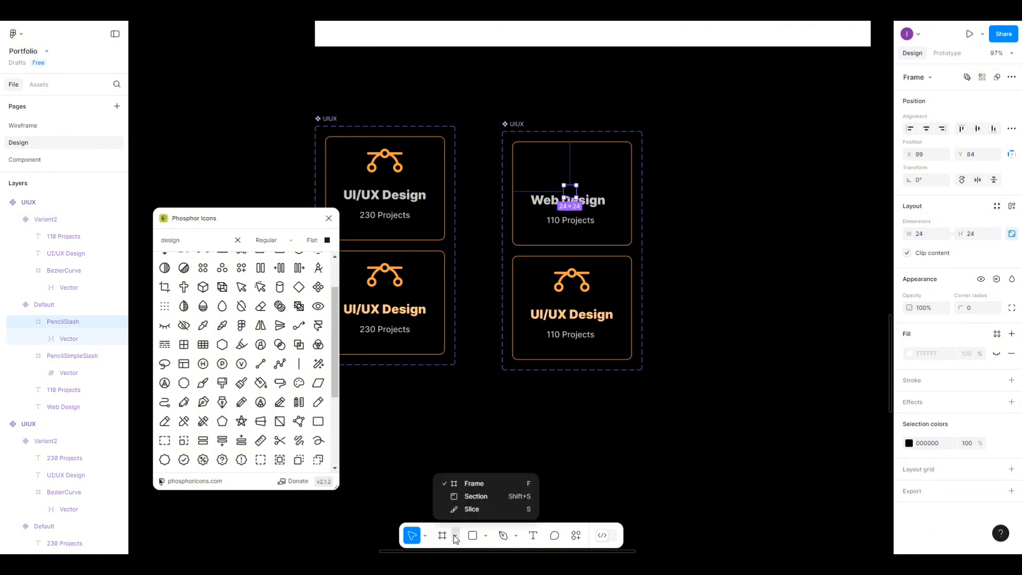
click(456, 508)
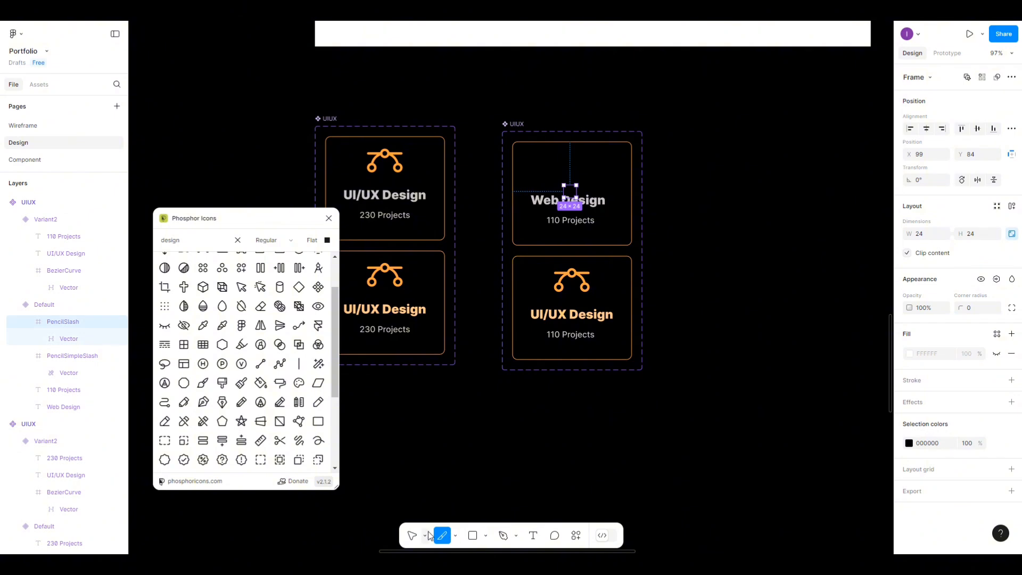
click(456, 536)
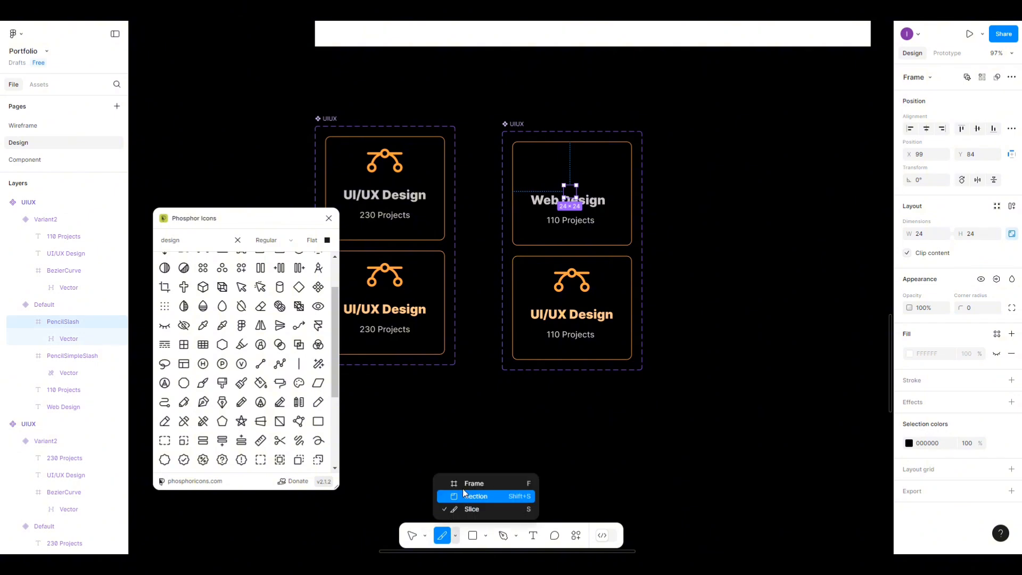
click(424, 536)
click(431, 513)
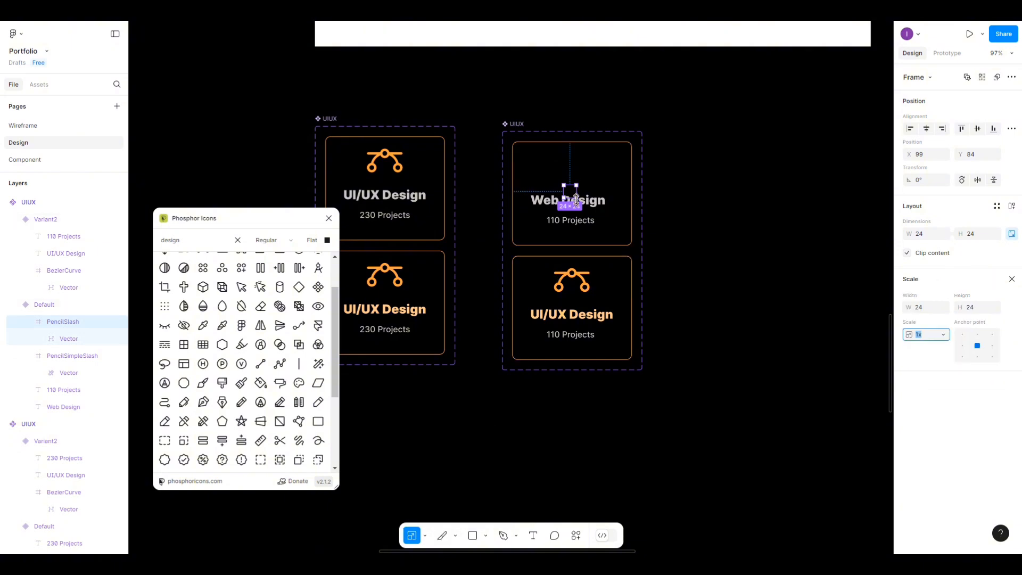
mouse_move(577, 200)
mouse_down()
mouse_move(593, 217)
mouse_move(583, 184)
mouse_up()
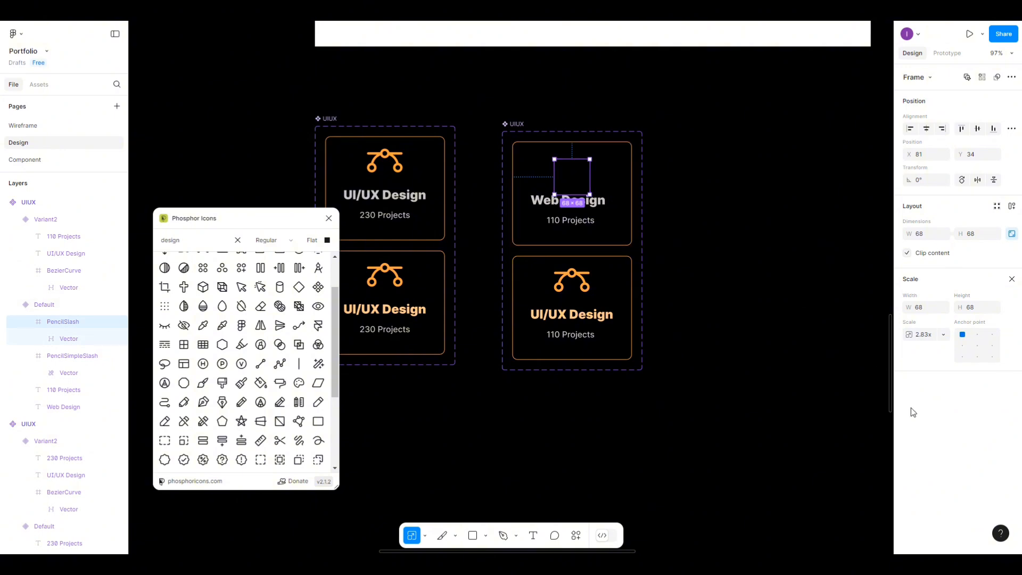
click(1012, 279)
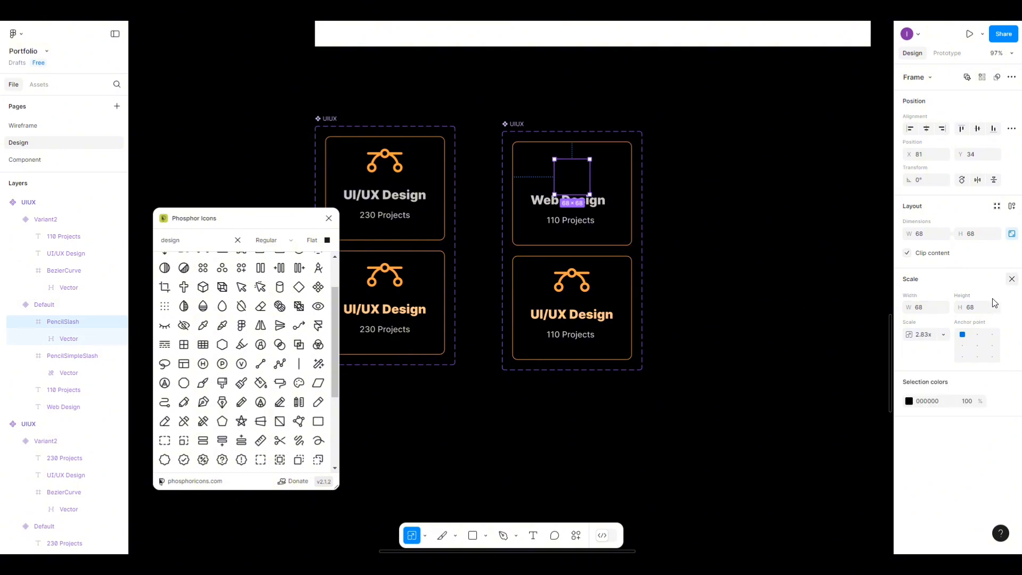
Apply the "buttons" color style to the PencilSlash icon and set its Y position to 10.
click(910, 443)
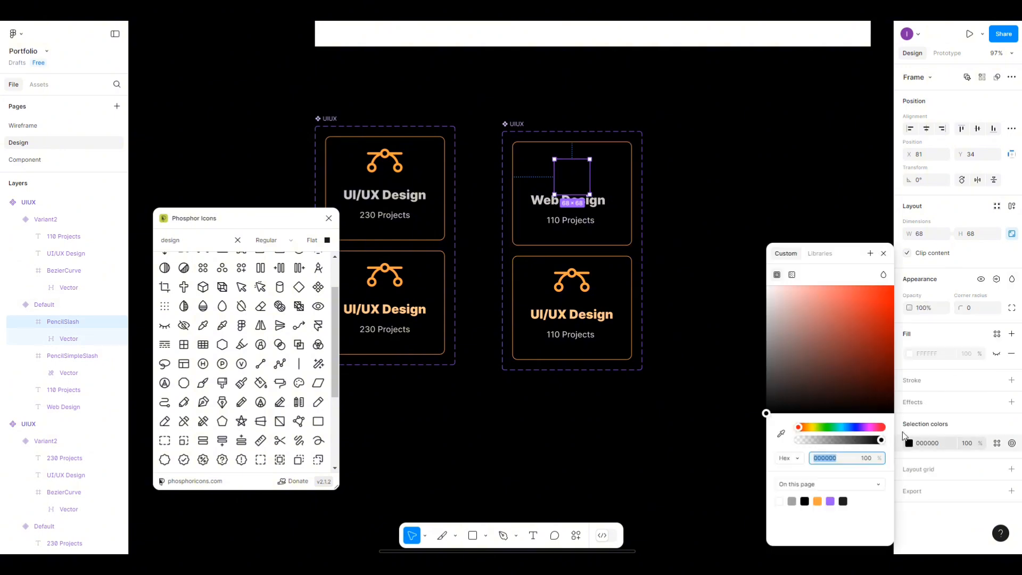
click(820, 253)
click(793, 321)
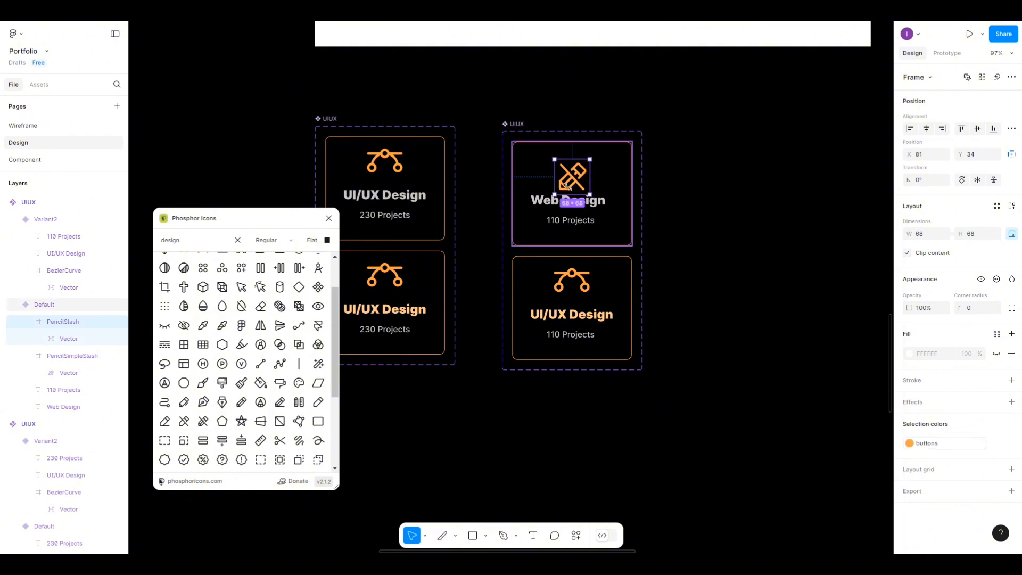
click(975, 154)
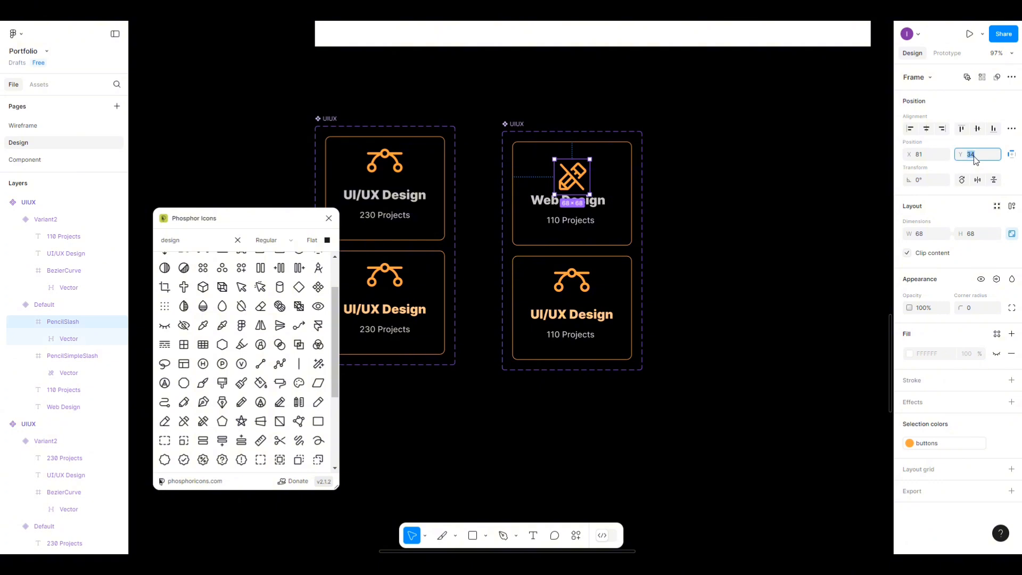
text(10)
key(Return)
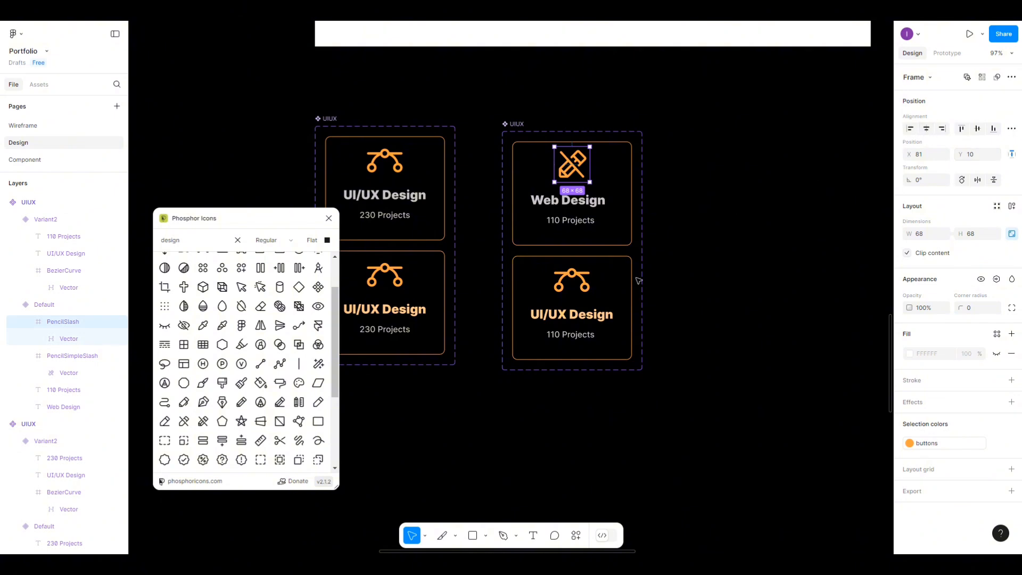
Delete the BezierCurve icon from the Variant2 card showing 110 Projects.
click(569, 281)
click(569, 281)
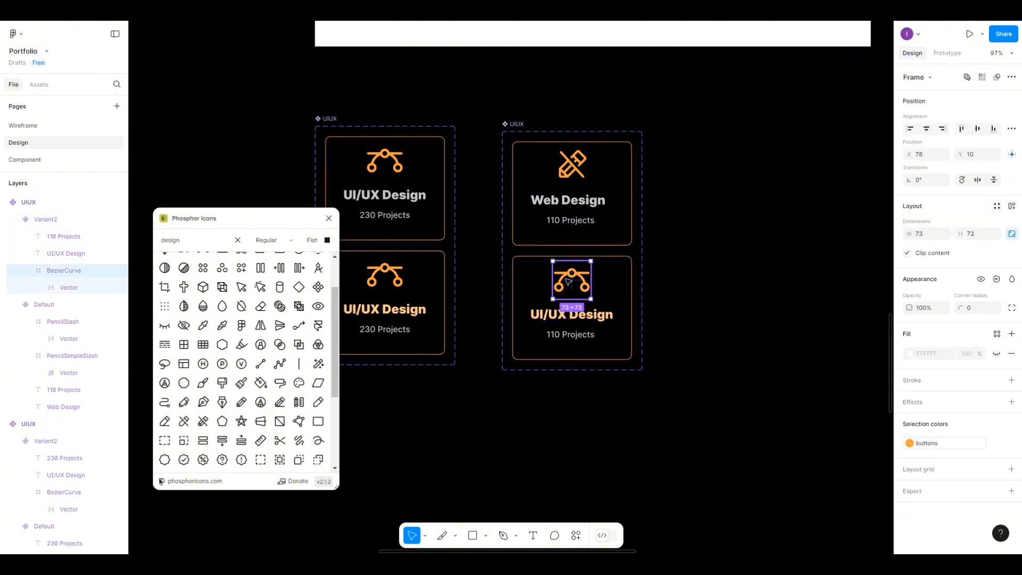
key(Delete)
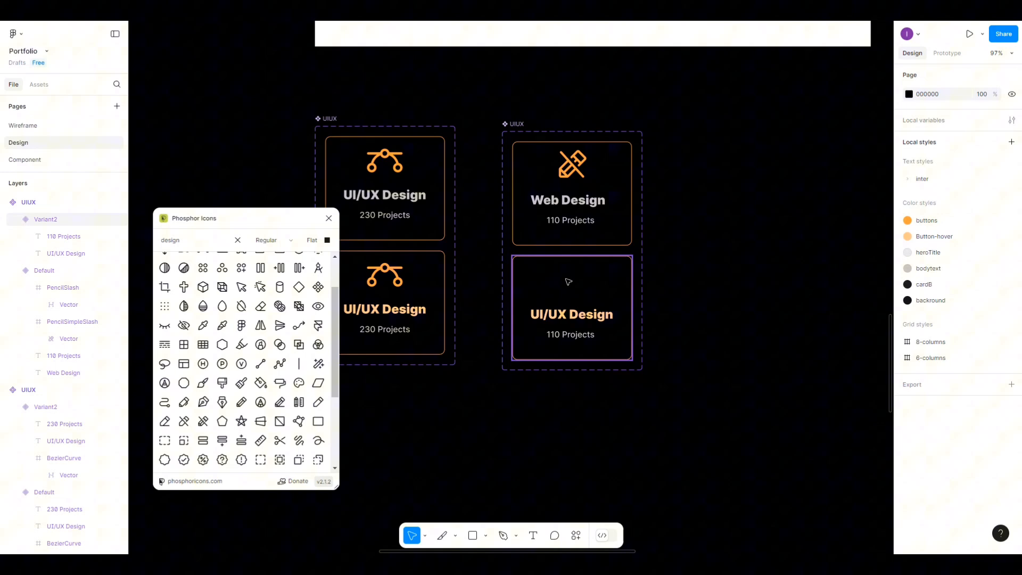
Copy the PencilSlash icon into the Variant2 card below, center it horizontally and set its Y position to 10.
double_click(573, 167)
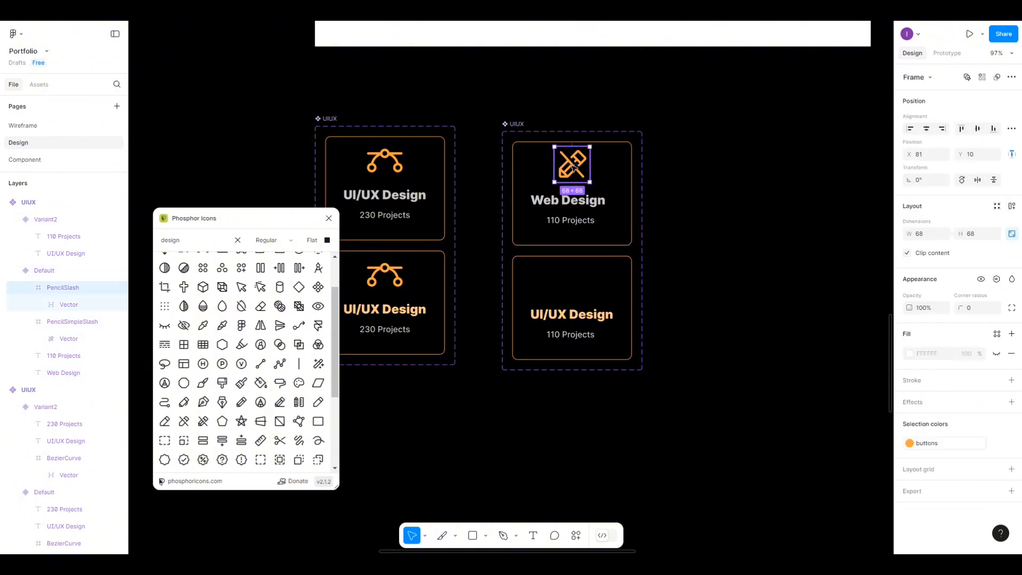
mouse_move(574, 167)
alt+mouse_down()
mouse_move(563, 283)
mouse_move(576, 285)
alt+mouse_up()
click(927, 129)
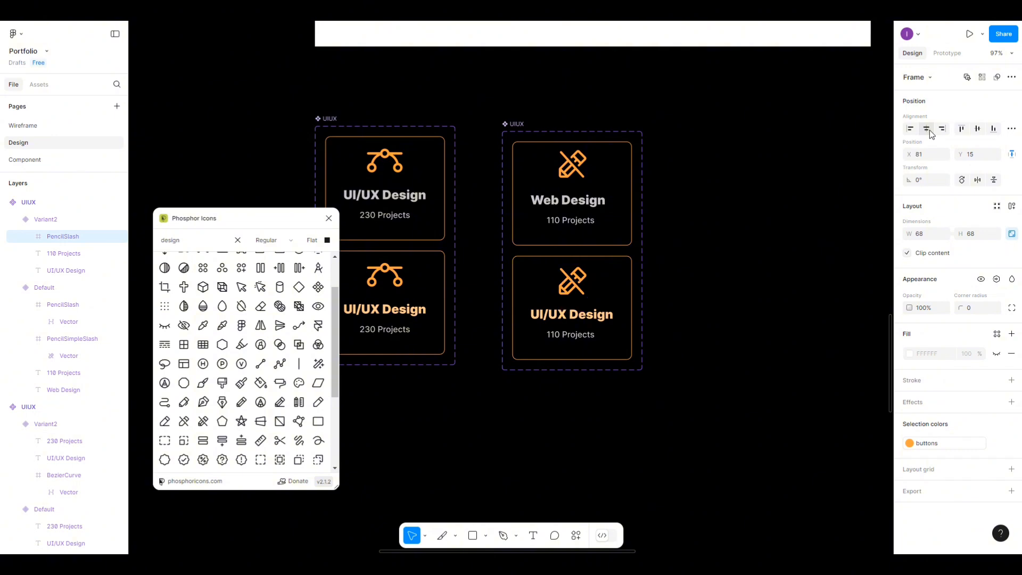
click(981, 157)
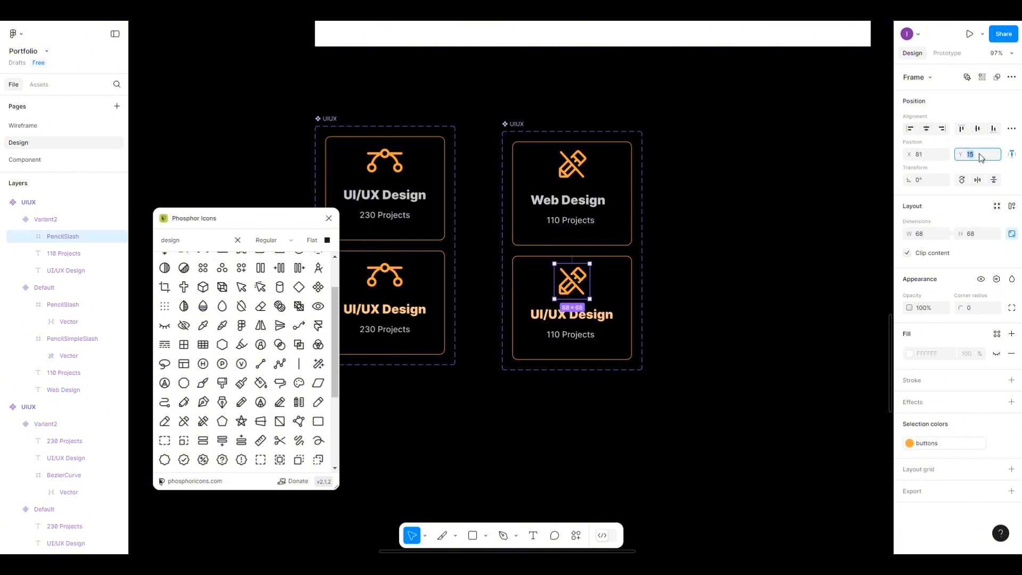
text(10)
key(Return)
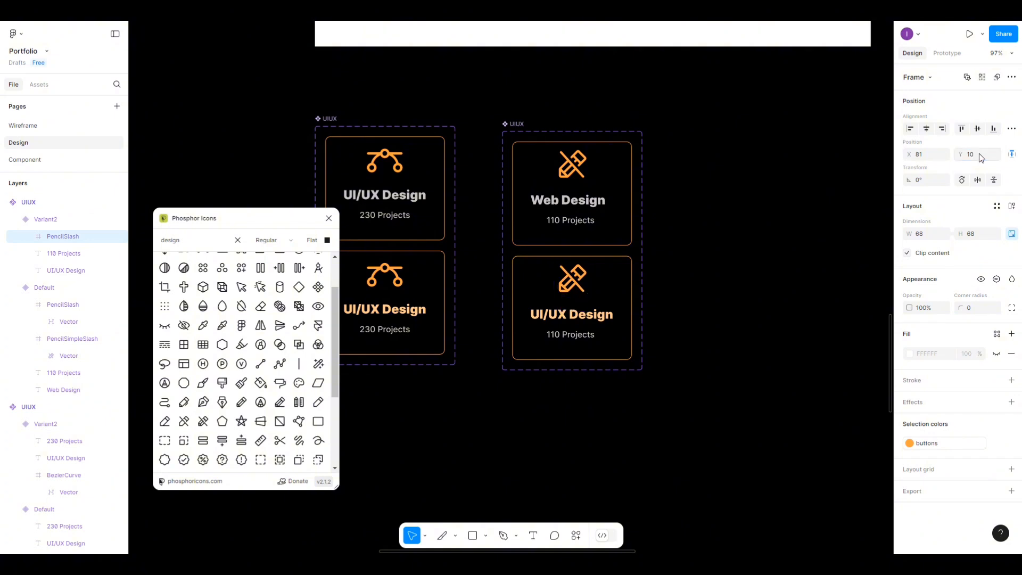
click(658, 141)
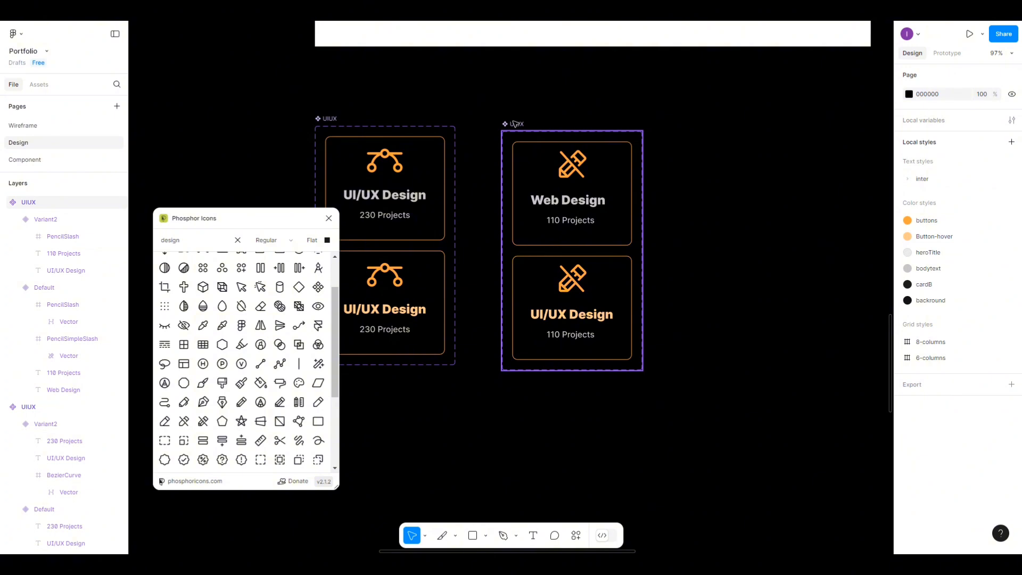
Rename the component set holding the Web Design card as "Web Design" and place a duplicate of the set to its right.
click(515, 124)
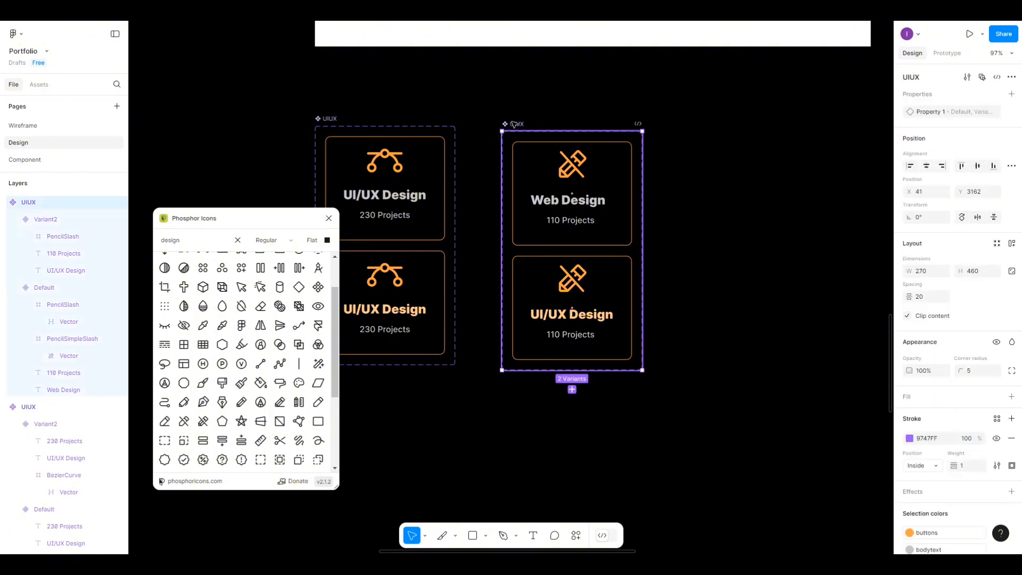
double_click(514, 124)
text(W)
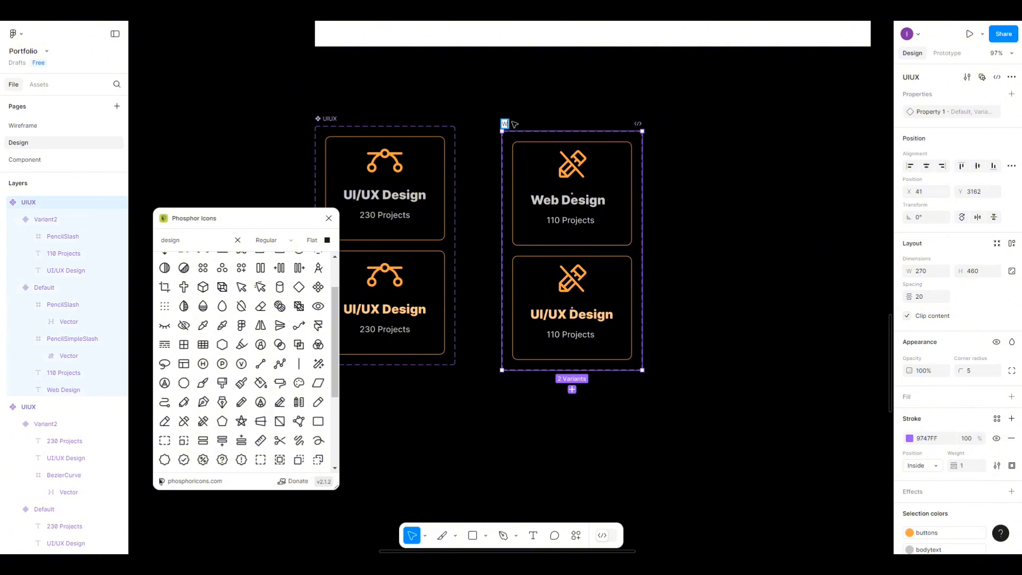
text(eb Design)
click(527, 111)
click(521, 125)
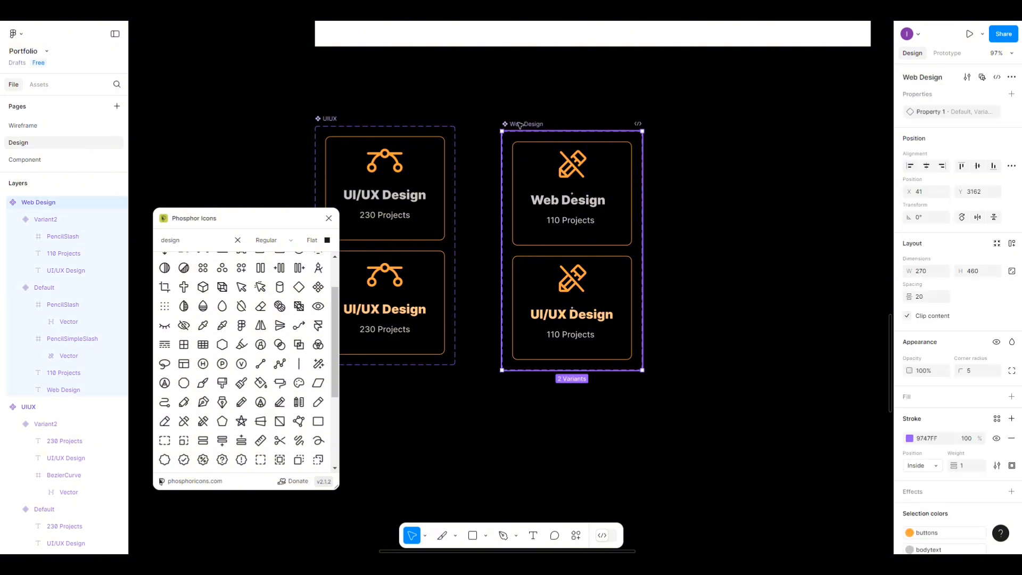
drag(520, 125, 702, 126)
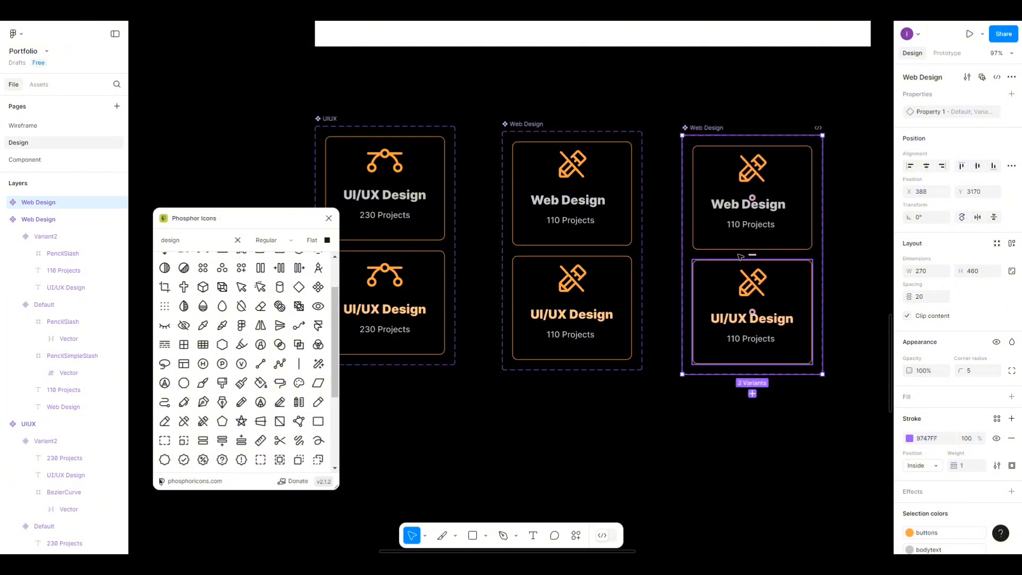
Replace the heading in the duplicated set's Default card with "App Development".
double_click(735, 209)
double_click(735, 208)
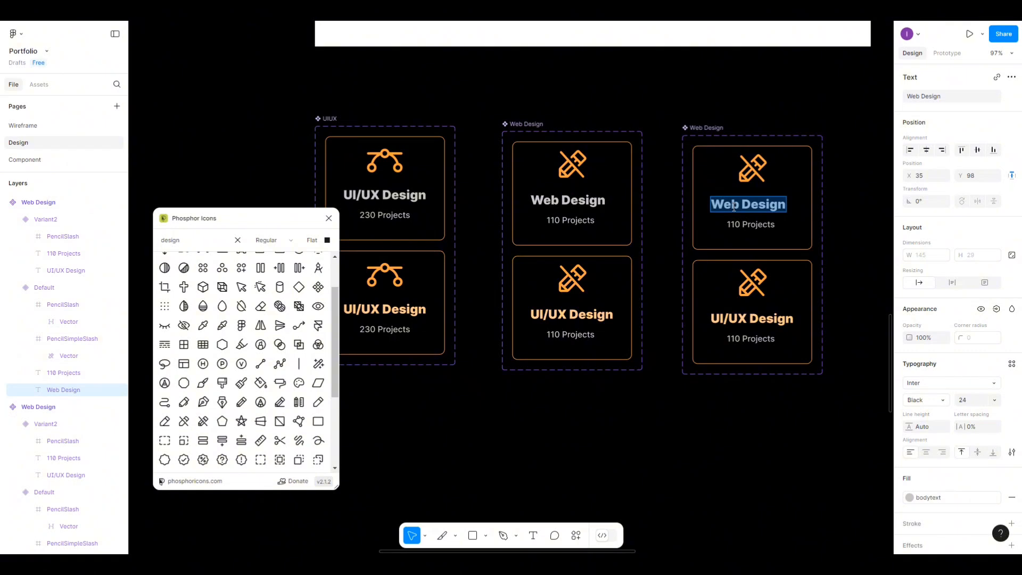
text(APp)
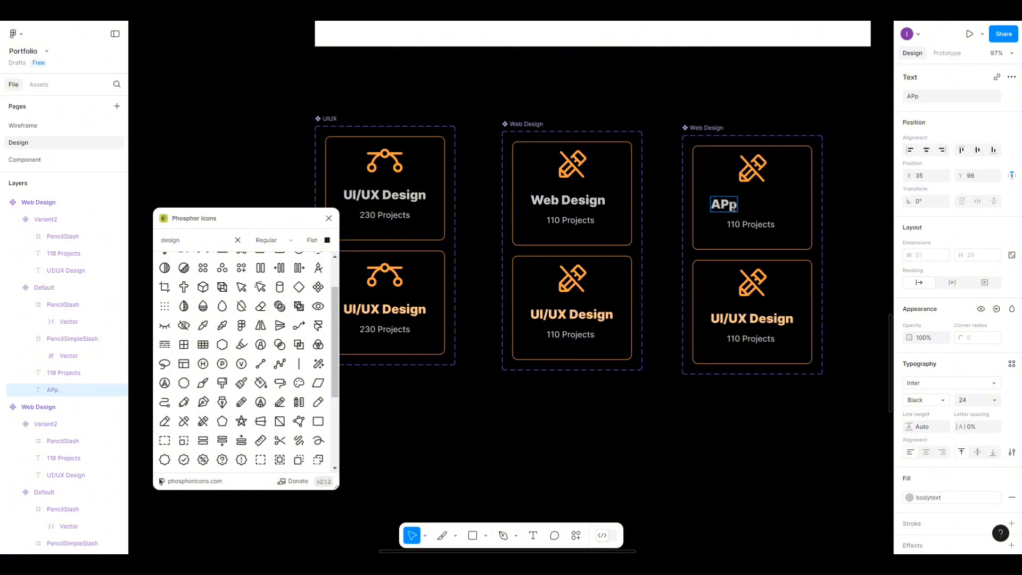
key(BackSpace)
text(PP)
key(BackSpace)
key(BackSpace)
key(BackSpace)
key(BackSpace)
text(App Deve)
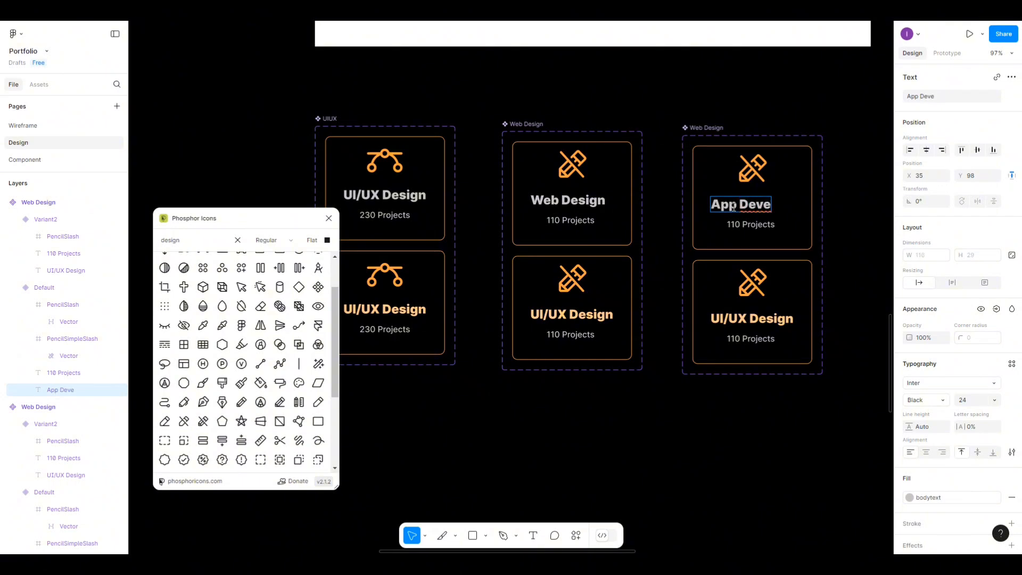
key(BackSpace)
text(elopmen)
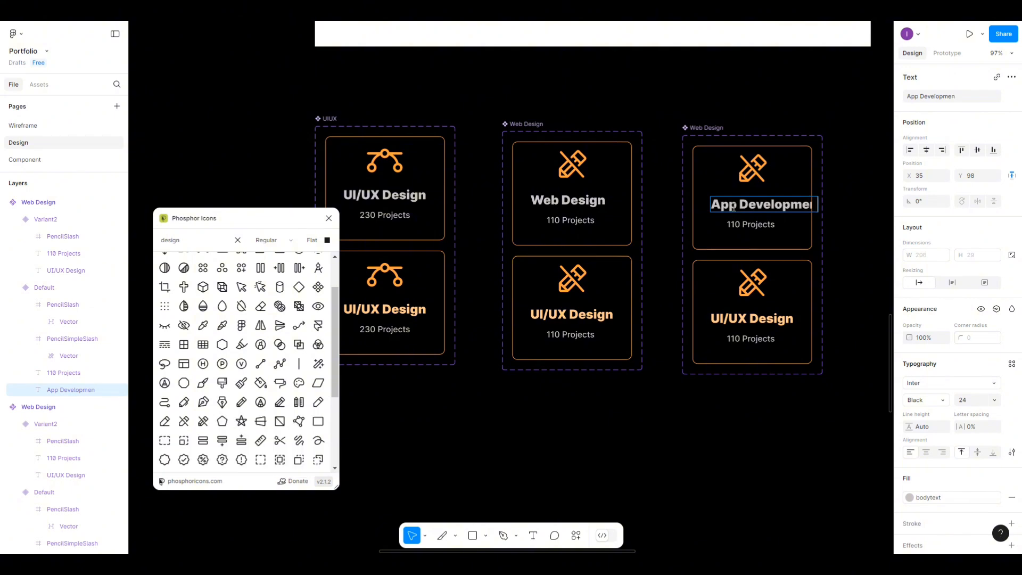
text(t)
Shorten the heading to "App Devpt" and center it horizontally in the card.
drag(774, 204, 813, 204)
key(BackSpace)
key(BackSpace)
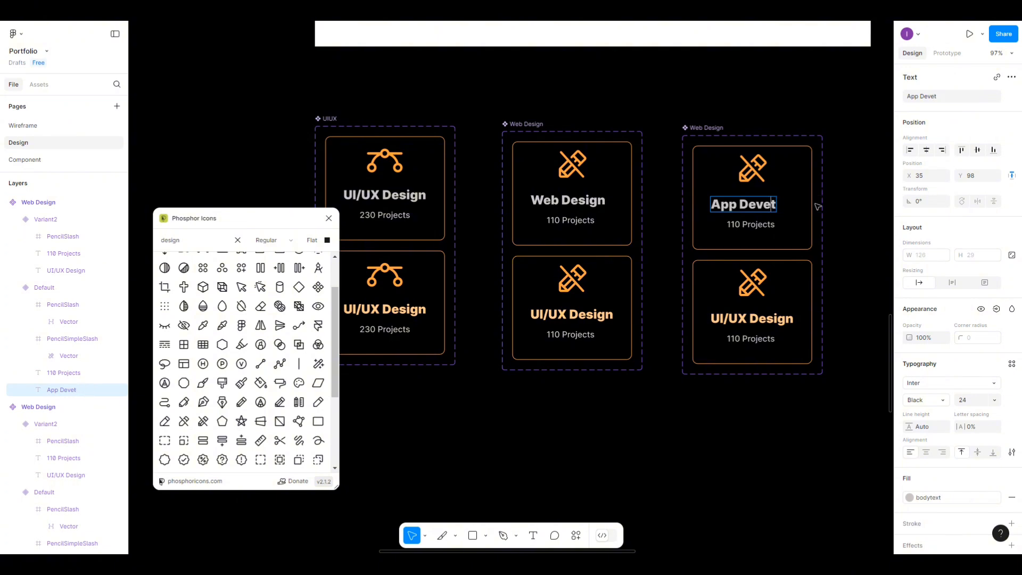
key(BackSpace)
text(p)
key(Escape)
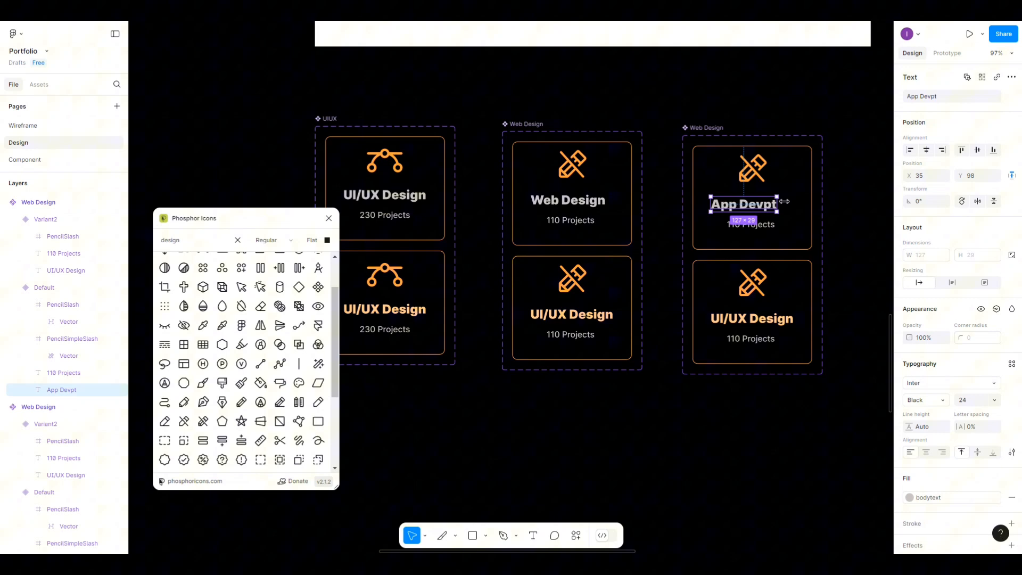
click(927, 150)
Delete the PencilSlash icon from the App Devpt card.
click(762, 178)
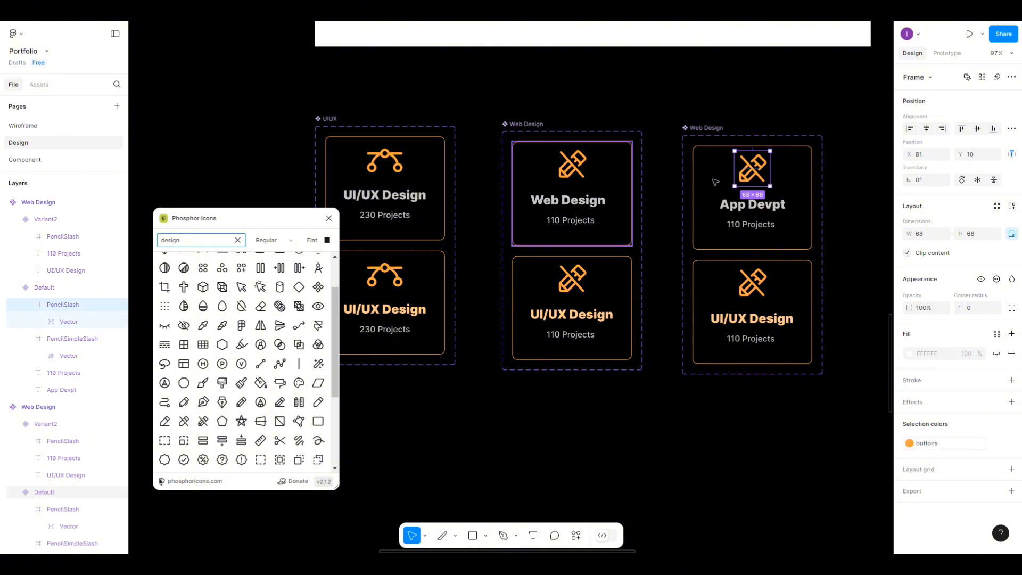
click(754, 175)
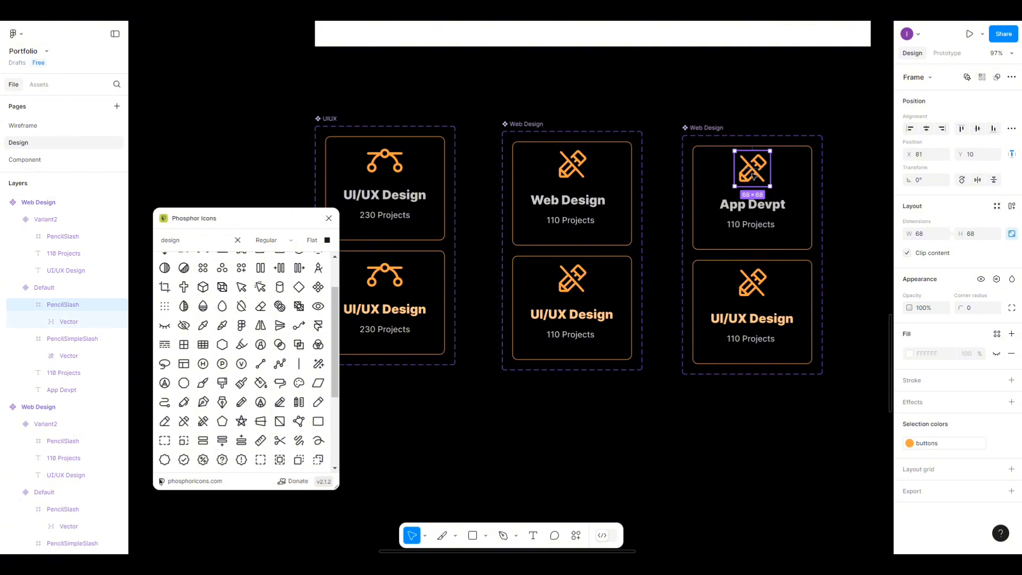
key(Delete)
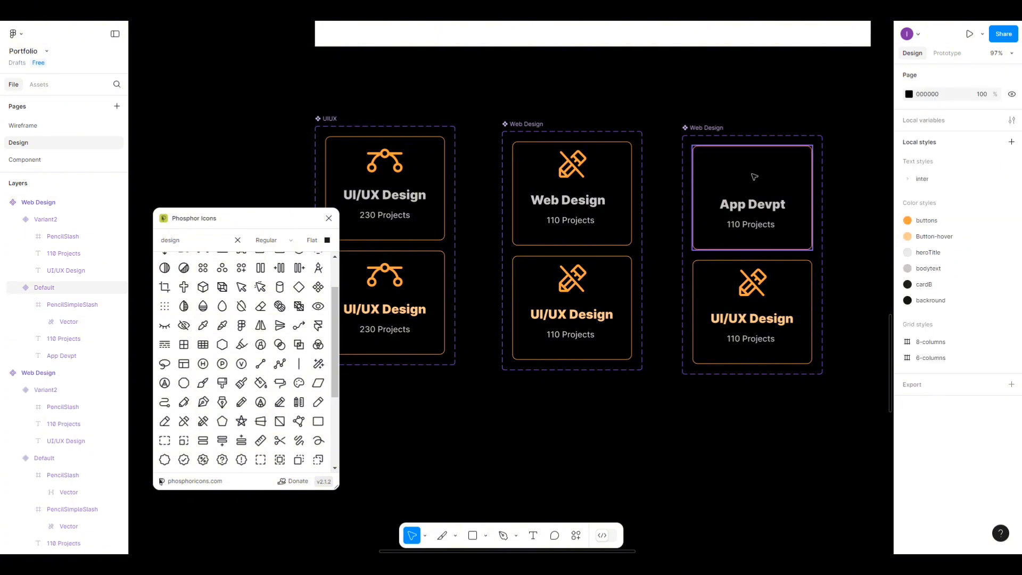
Clear the Phosphor Icons search, try "mobile app", and shorten the search term to "mobile".
click(238, 240)
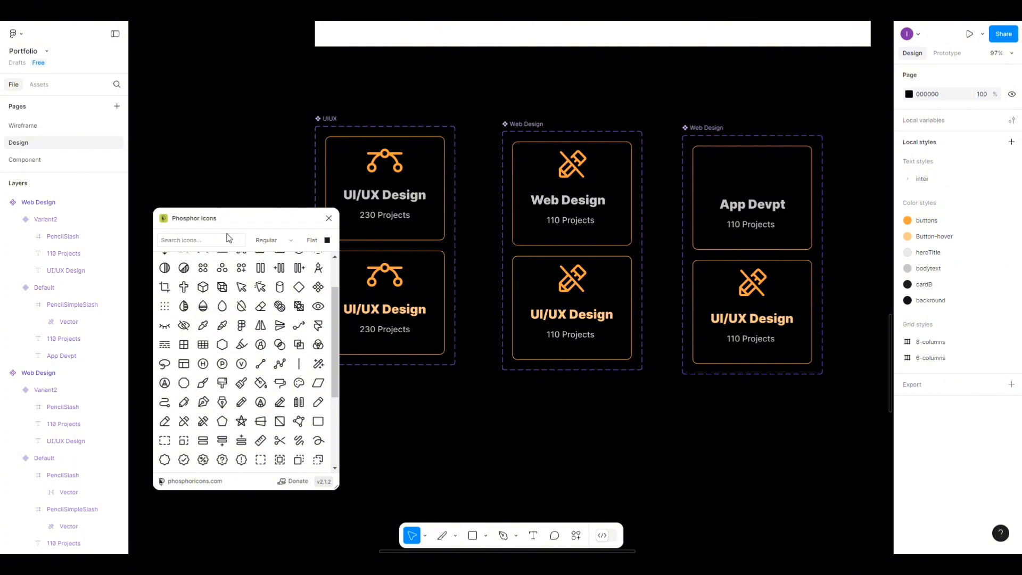
text(mob)
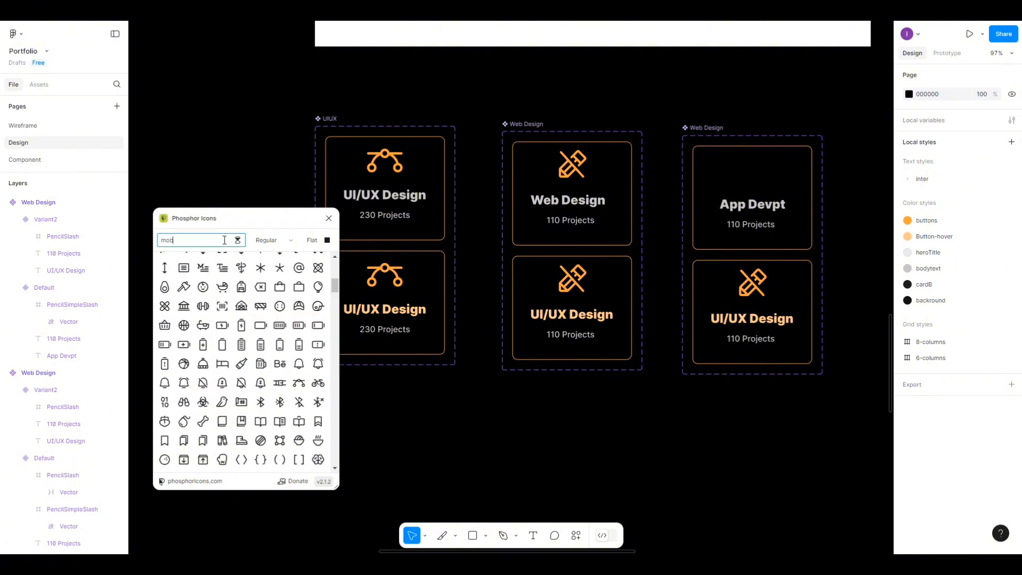
text(ile app)
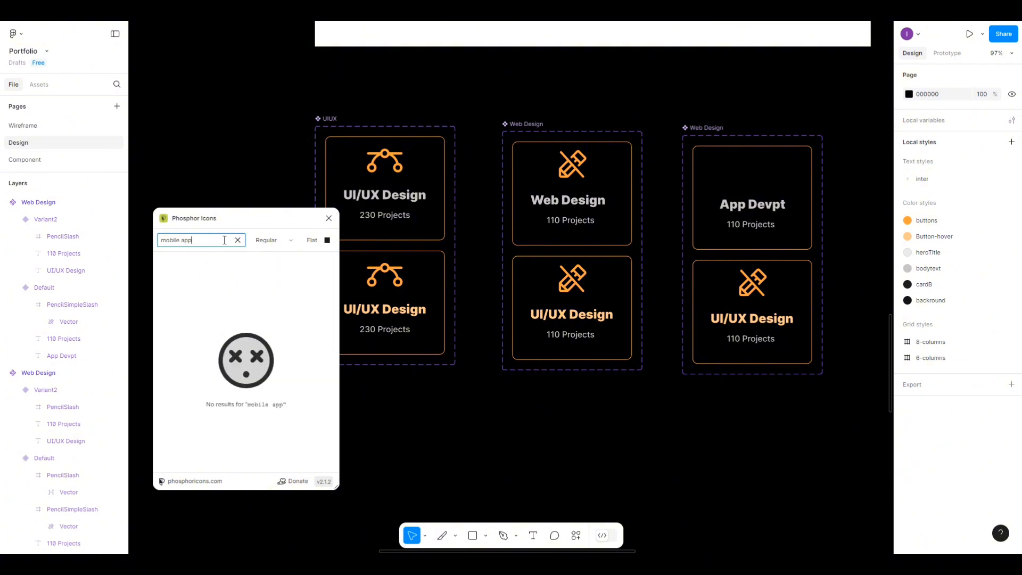
key(BackSpace)
key(BackSpace)
key(BackSpace)
key(BackSpace)
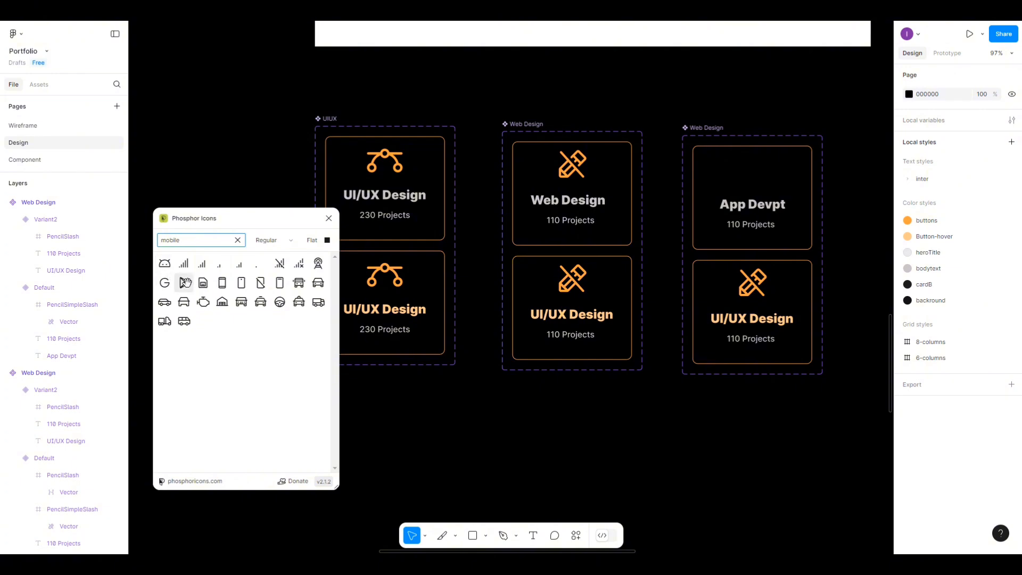
Insert the DeviceMobileSpeaker icon from Phosphor Icons into the App Devpt Default card and scale it to 68 × 68.
click(280, 283)
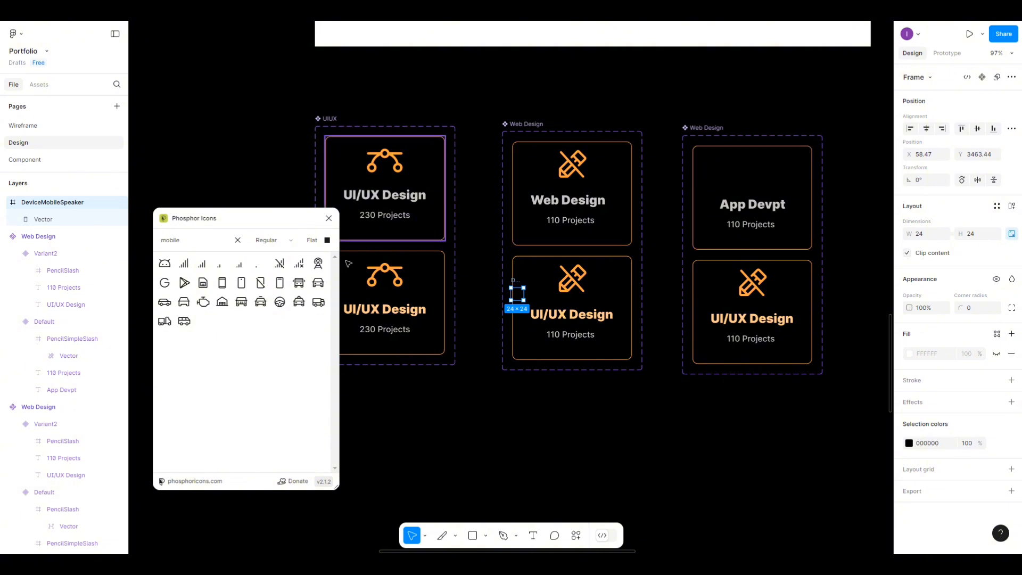
drag(518, 292, 757, 182)
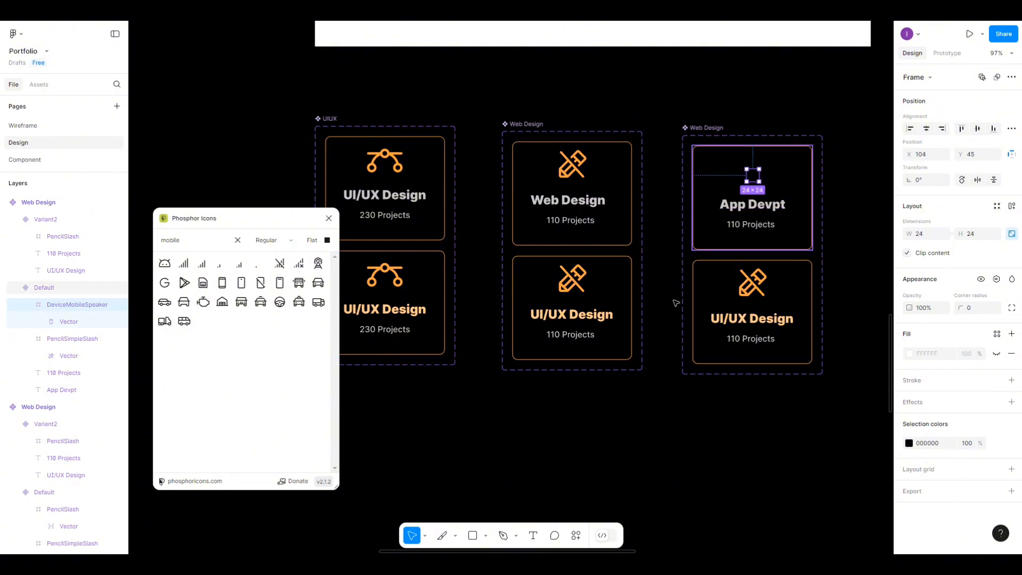
click(425, 539)
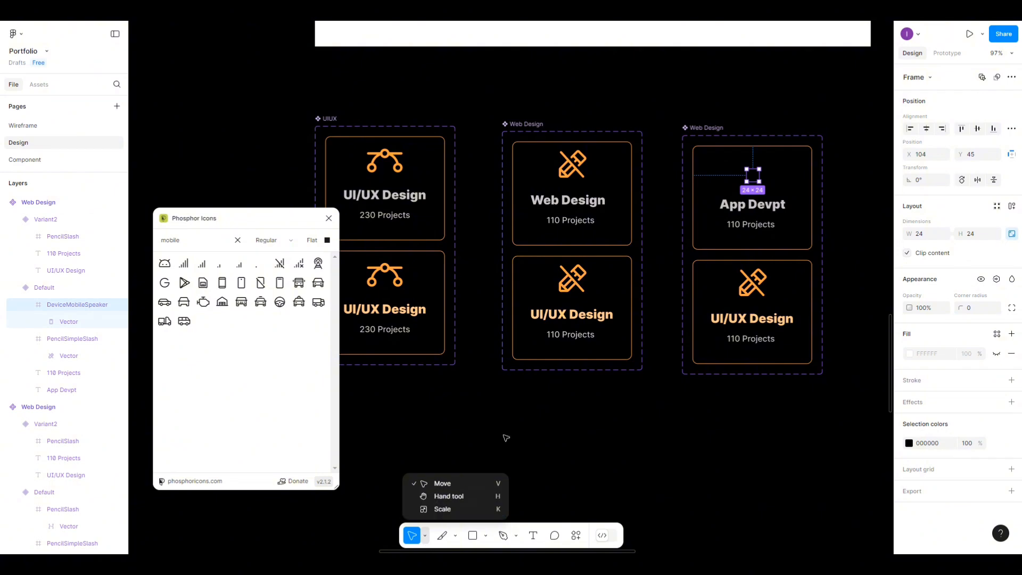
click(447, 509)
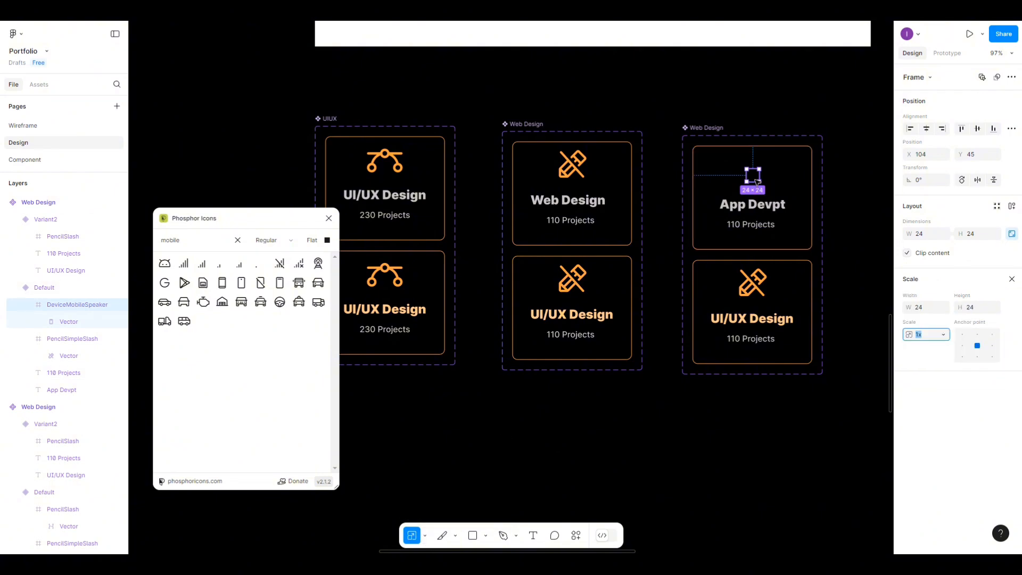
mouse_move(759, 182)
mouse_down()
mouse_move(782, 204)
mouse_move(749, 173)
mouse_up()
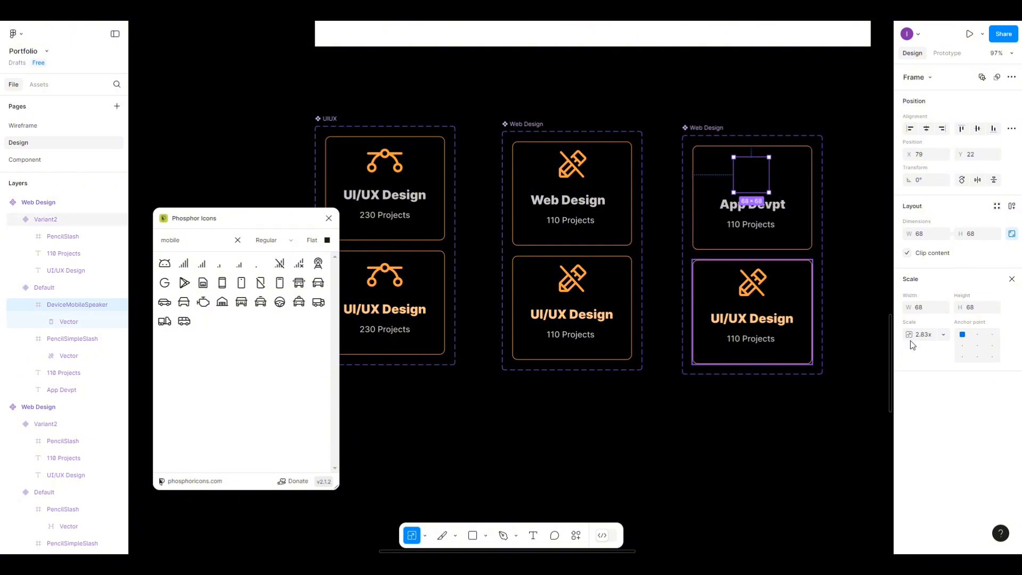
click(1011, 281)
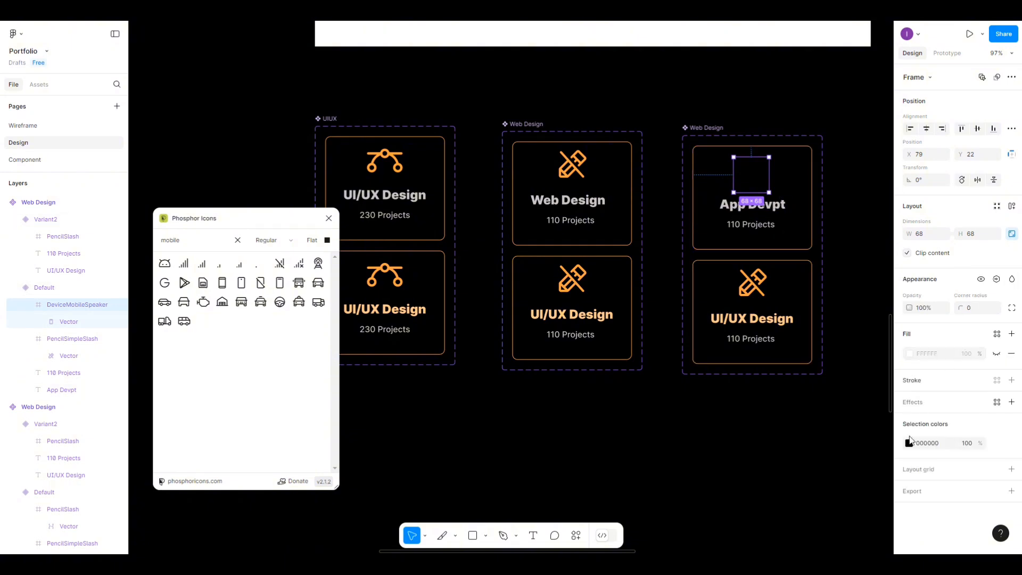
Apply the "buttons" color style to the mobile icon in the App Devpt card.
click(909, 443)
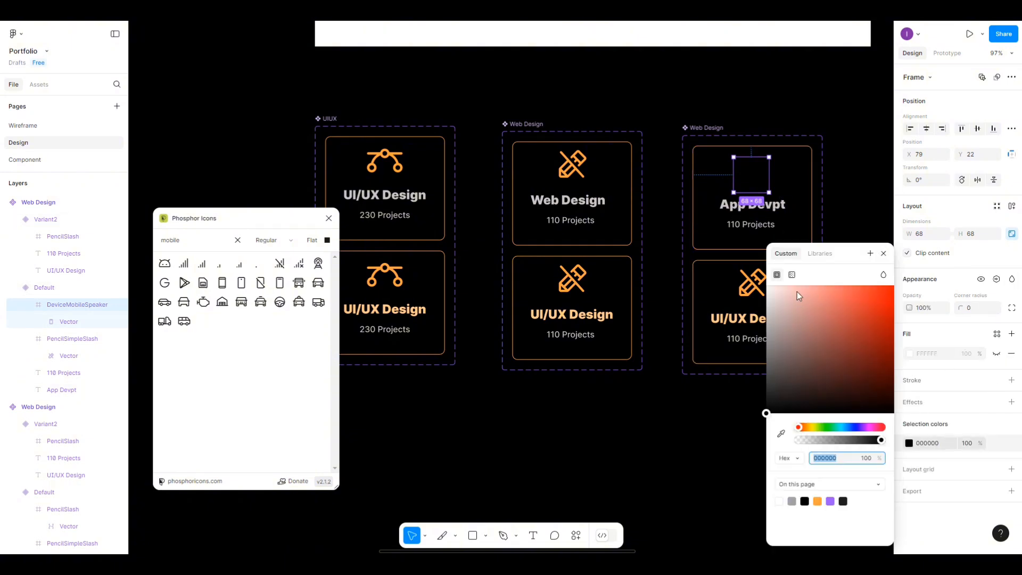
click(809, 259)
click(781, 323)
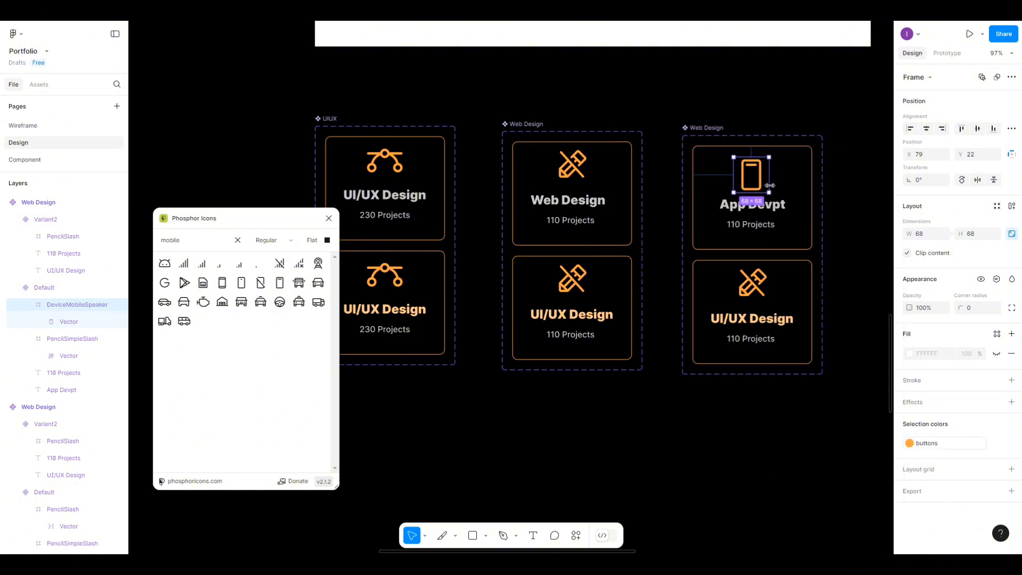
Center the mobile icon horizontally in the App Devpt Default card and set its Y position to 10.
click(927, 128)
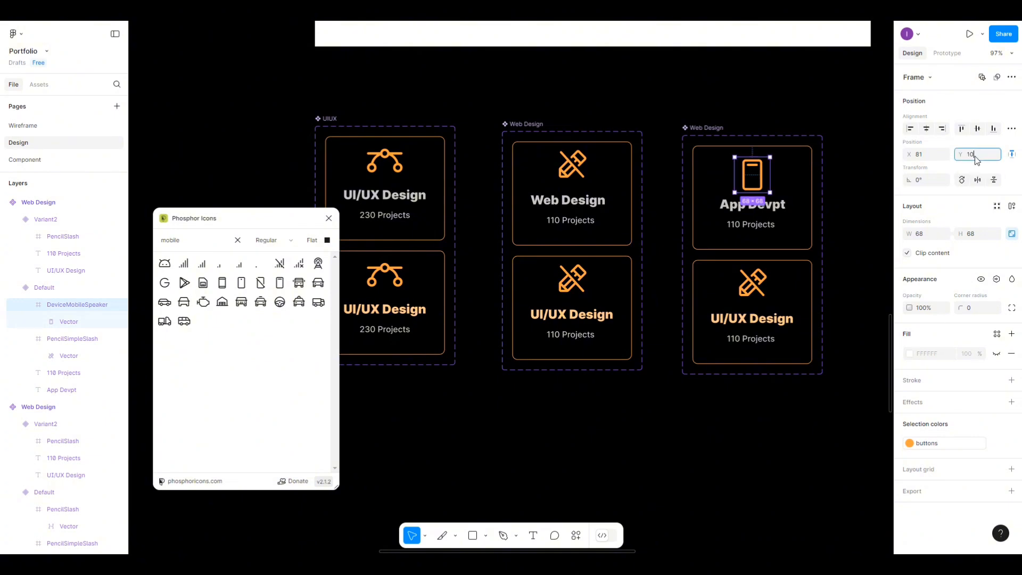
click(821, 173)
drag(705, 131, 704, 132)
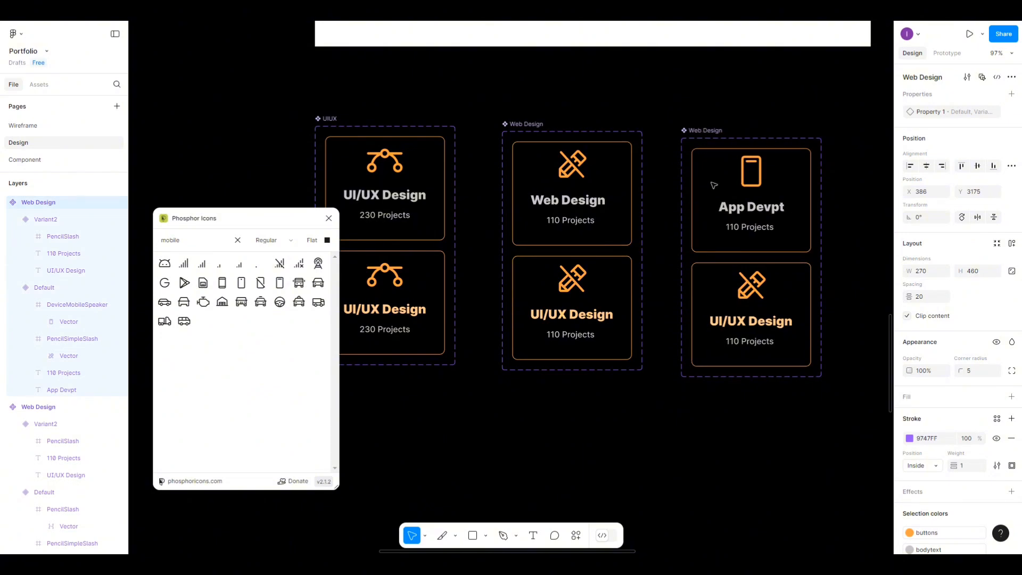
Delete the PencilSlash icon from the Variant2 card below the App Devpt Default card.
click(751, 287)
click(752, 288)
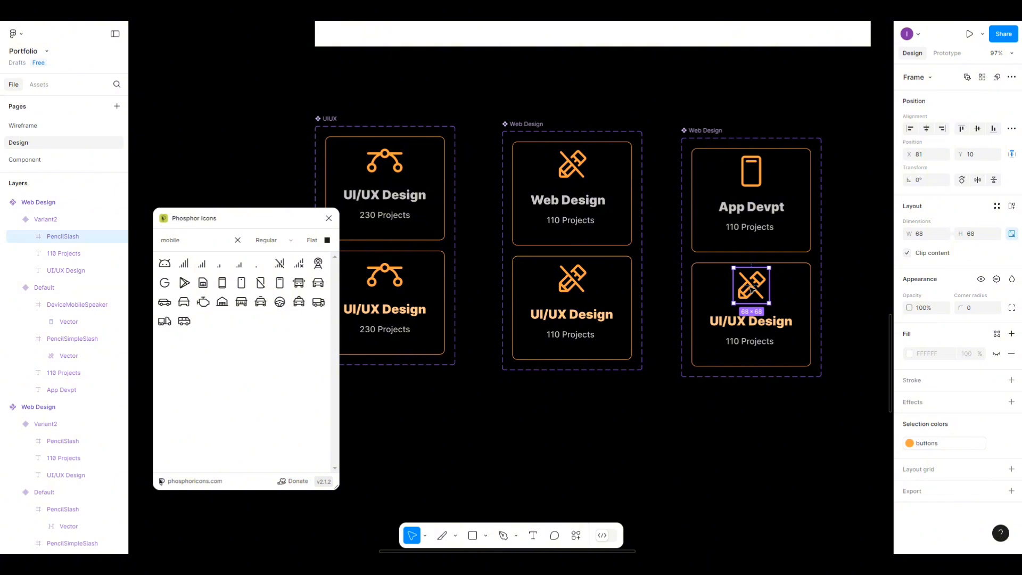
key(Delete)
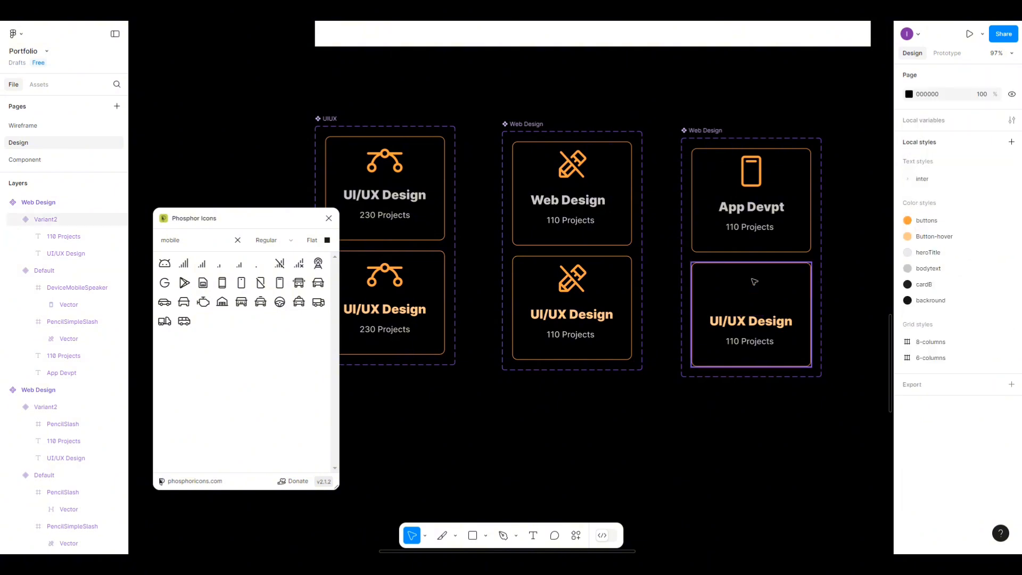
Copy the mobile icon from the App Devpt Default card into Variant2, centered horizontally at Y 10.
click(755, 184)
click(755, 185)
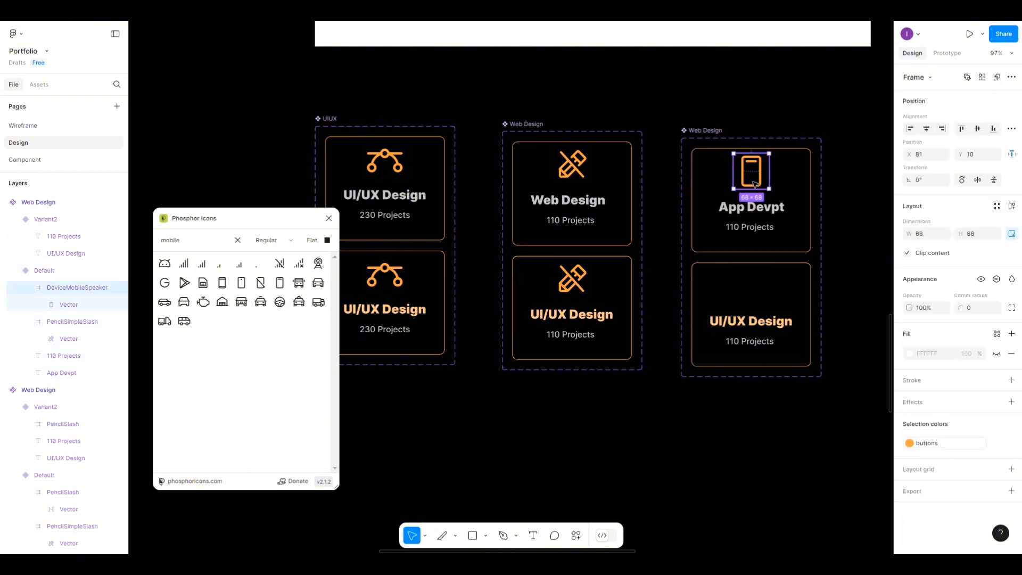
drag(755, 185, 753, 301)
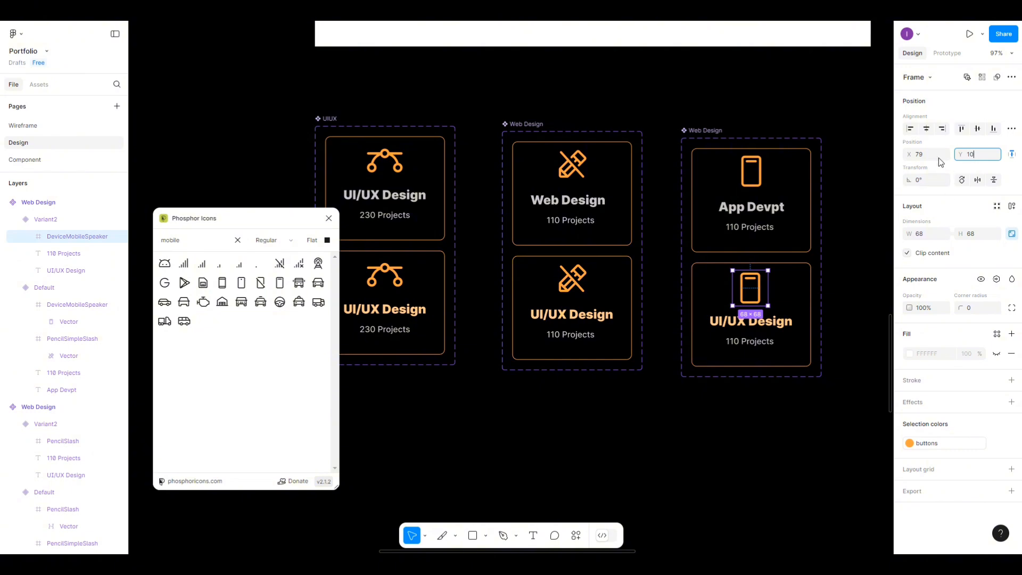
click(921, 130)
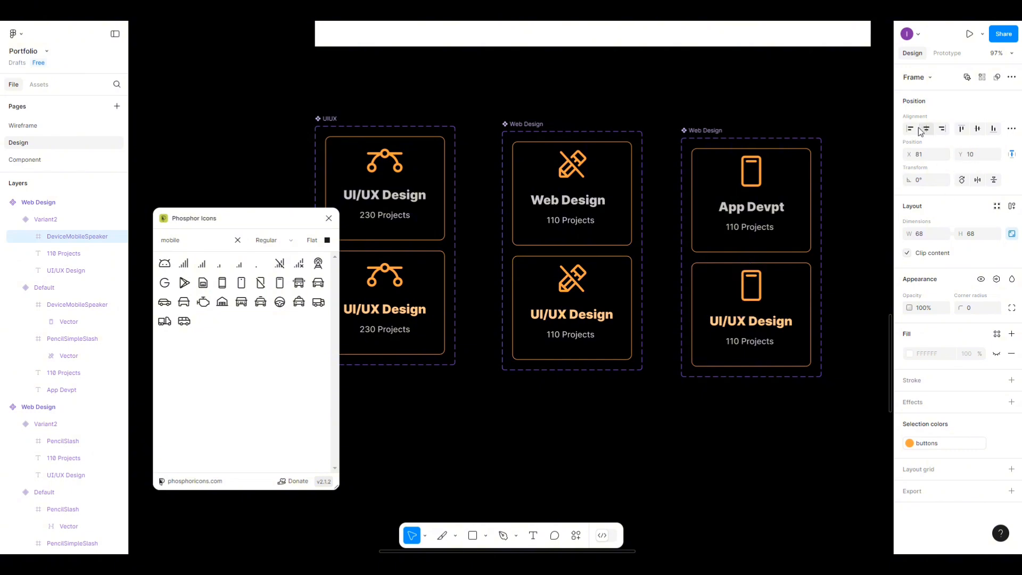
Try to replace the Variant2 heading with the "App Devpt" text copied from the Default card, and undo it.
double_click(777, 322)
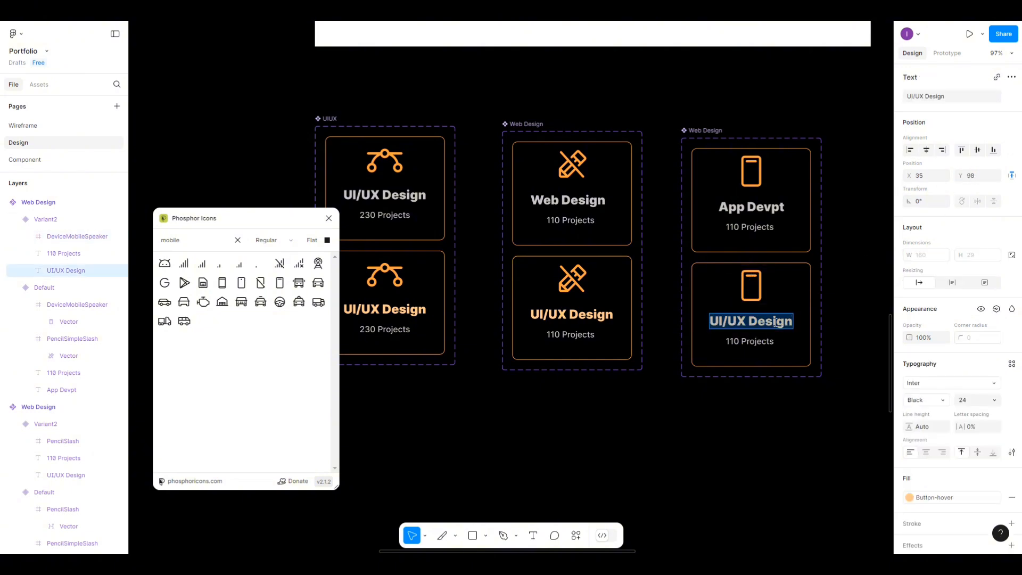
double_click(754, 215)
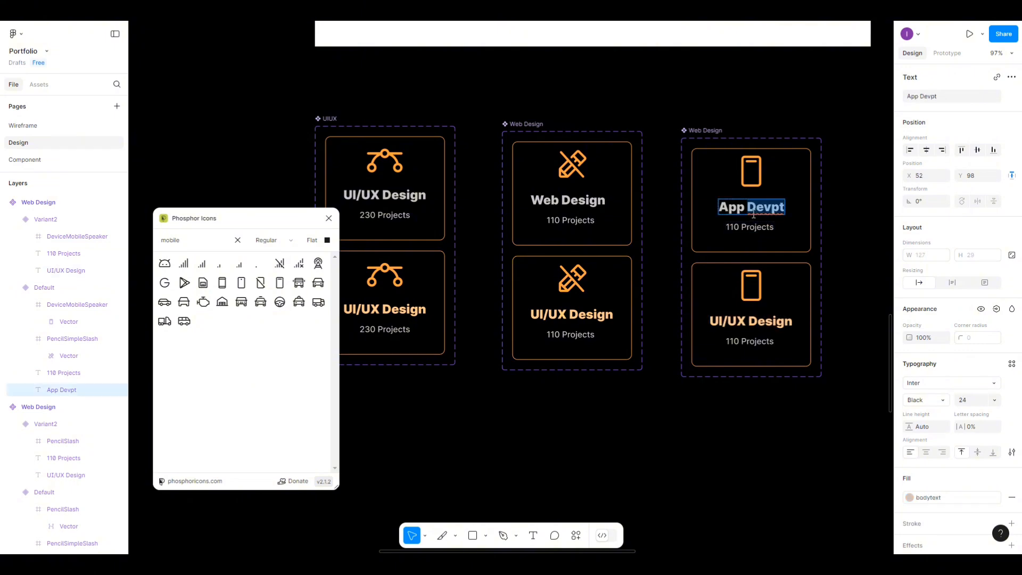
click(738, 323)
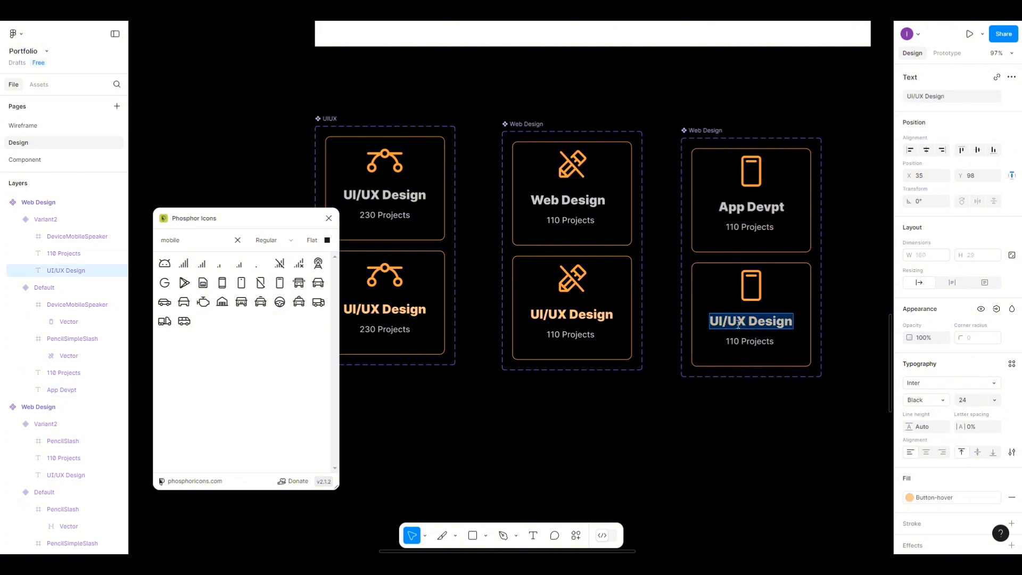
text(App Devpt)
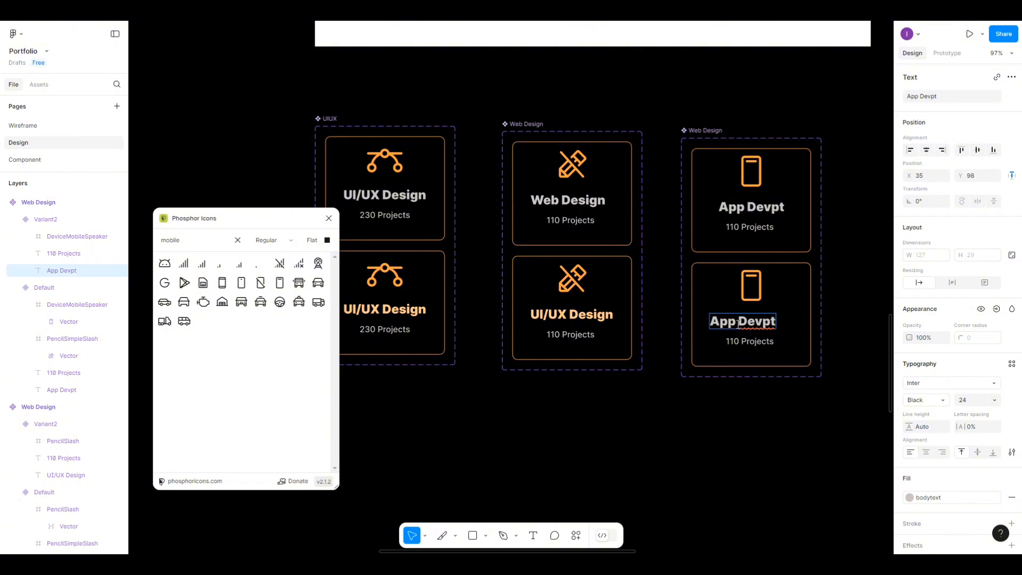
key(ctrl+z)
Replace the Variant2 heading under the mobile icon with "App Devpt" and center it horizontally in the card.
text(A)
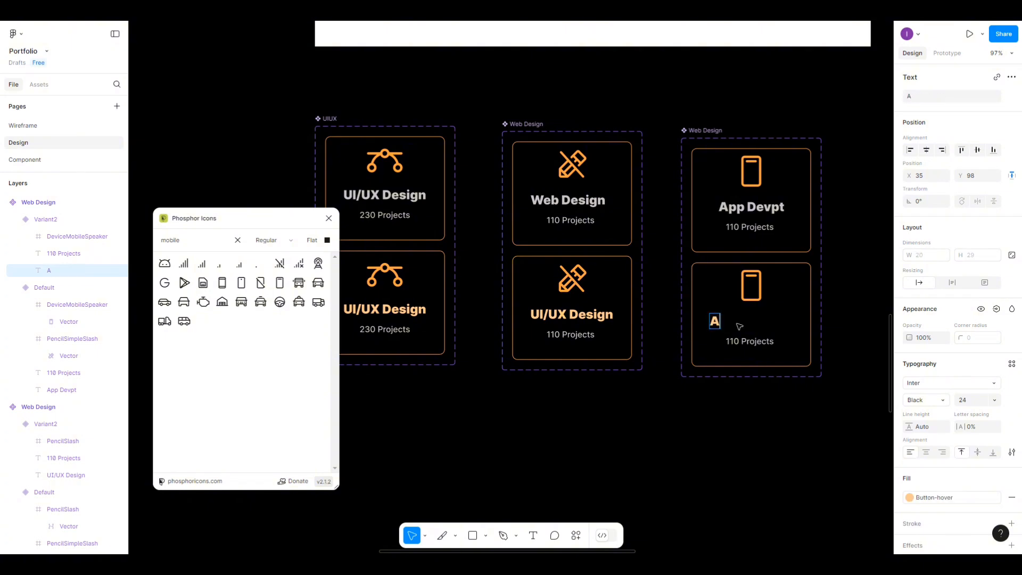
text(pp Devpt)
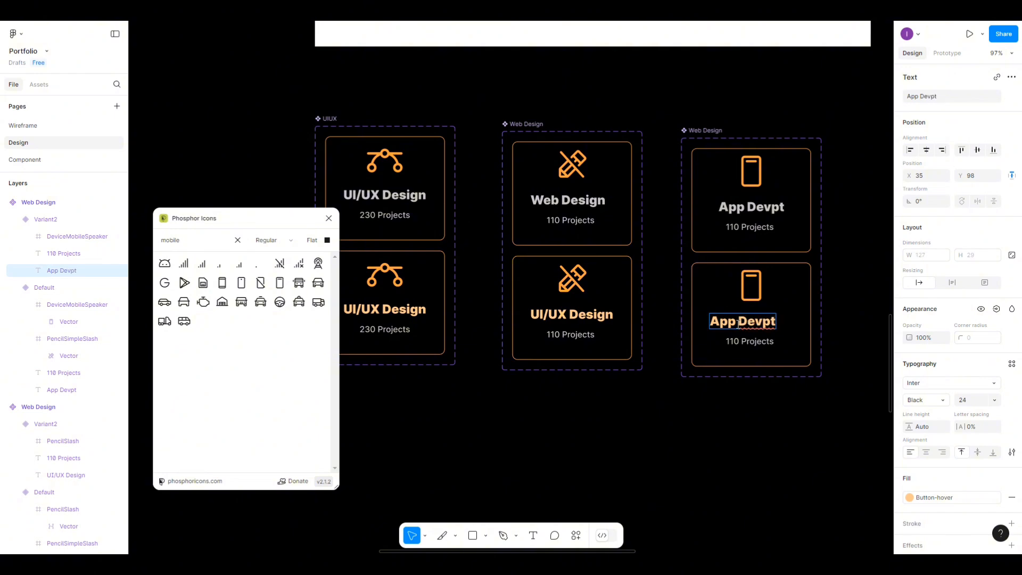
key(Escape)
click(927, 150)
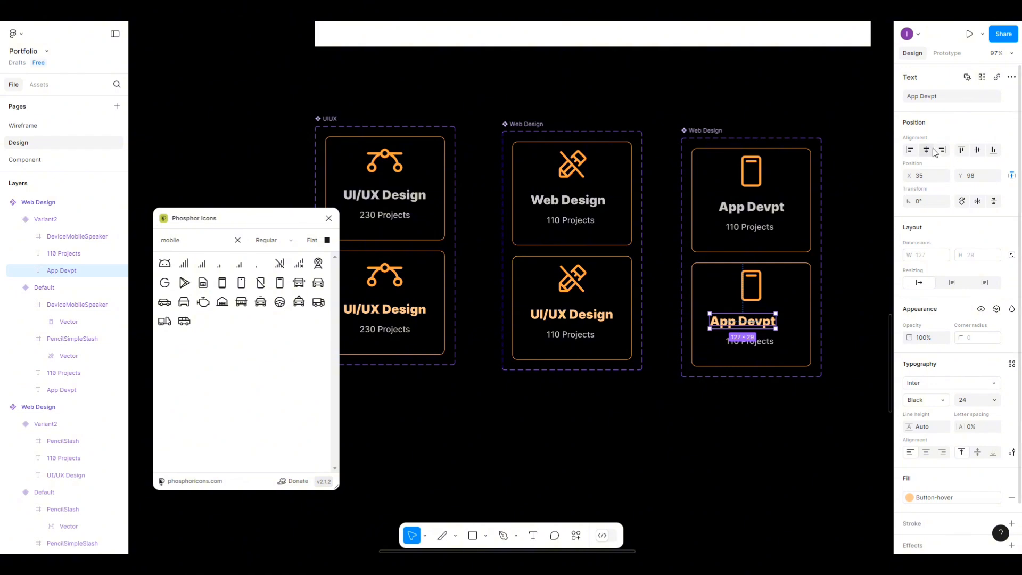
Change the heading in the Web Design set's Variant2 card to "Web Design" and center it horizontally.
click(593, 317)
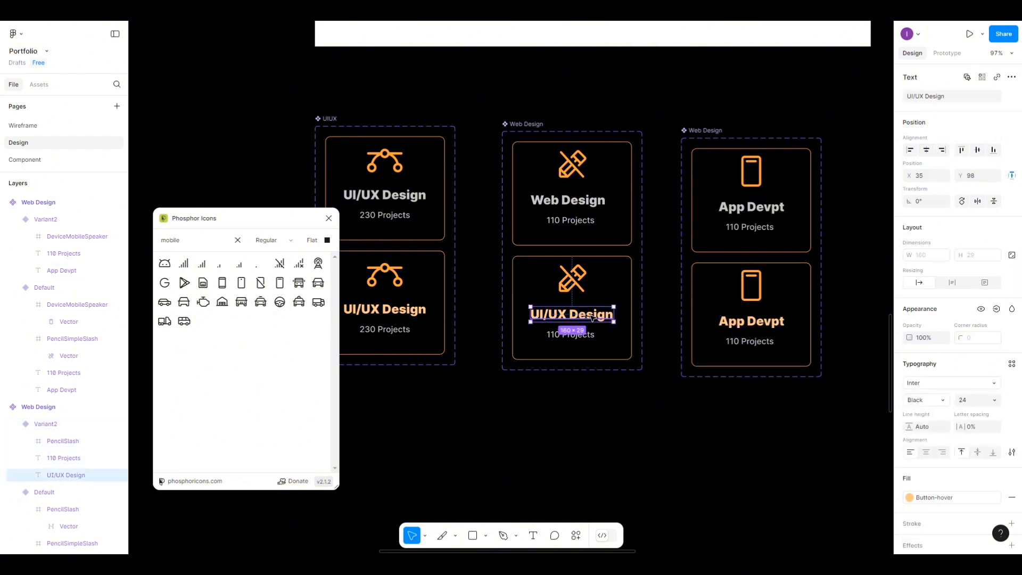
double_click(568, 315)
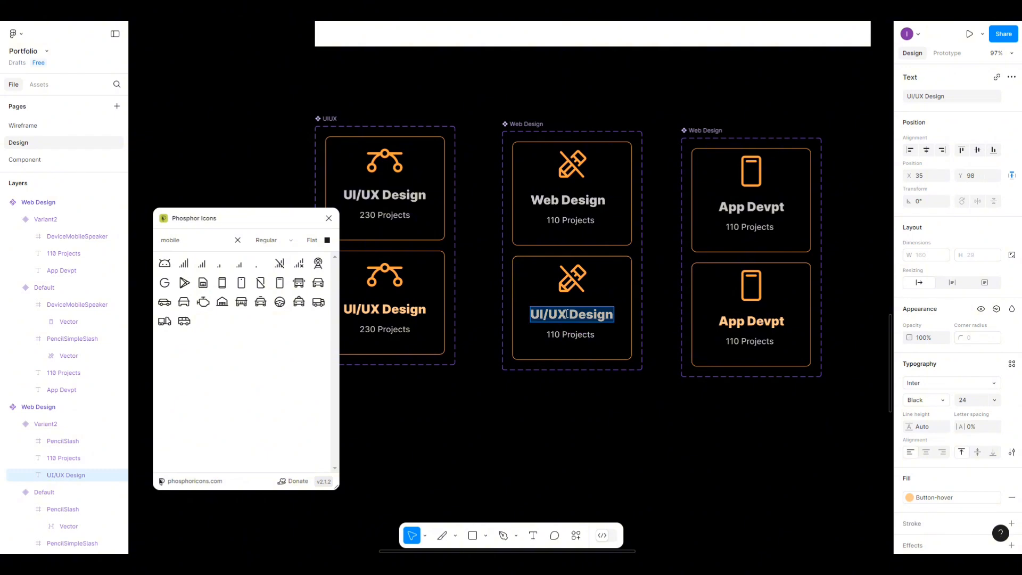
drag(568, 315, 534, 314)
text(Web)
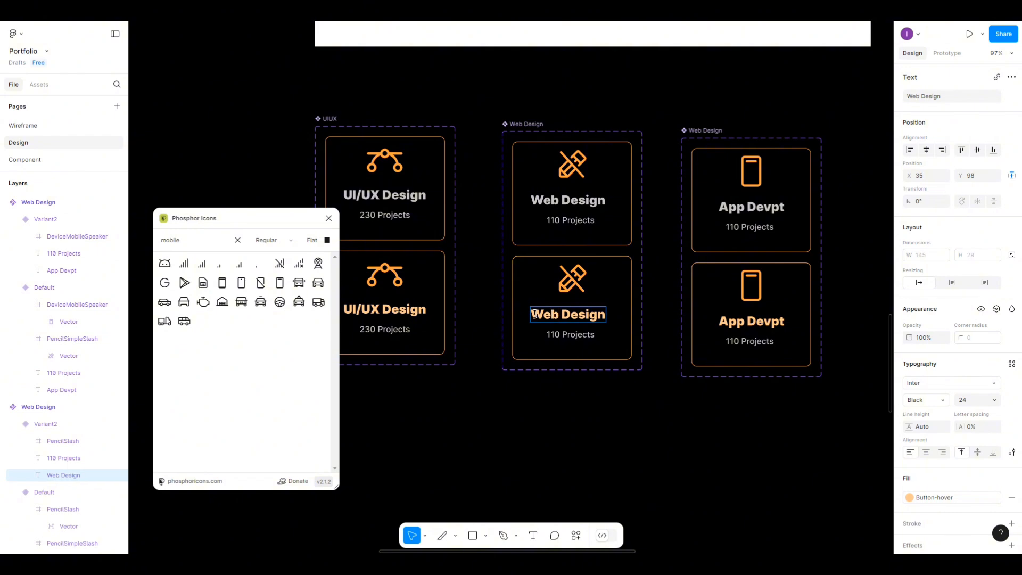
key(Escape)
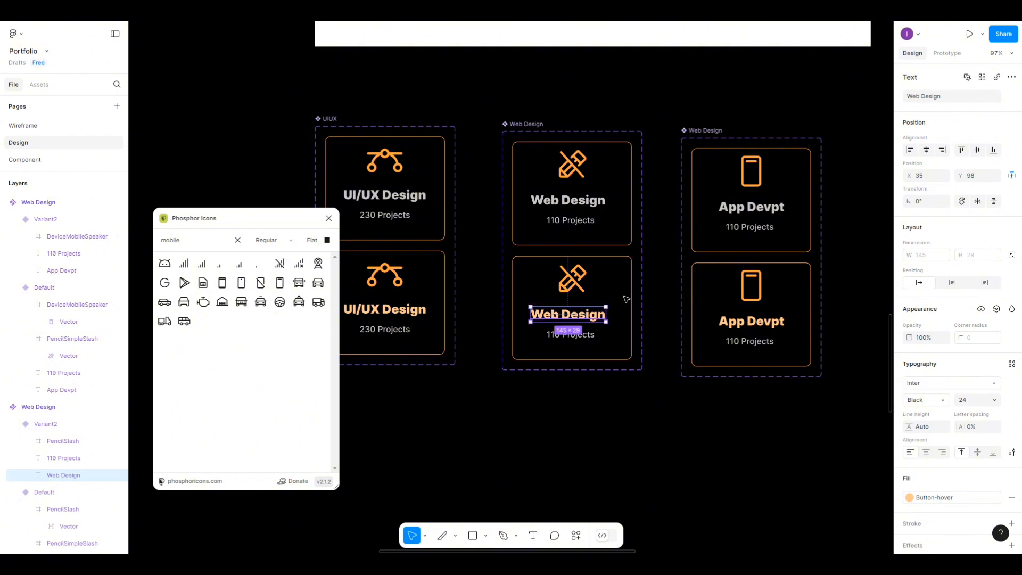
click(927, 149)
Rename the component set containing the mobile icon cards as "App Devtp".
double_click(704, 131)
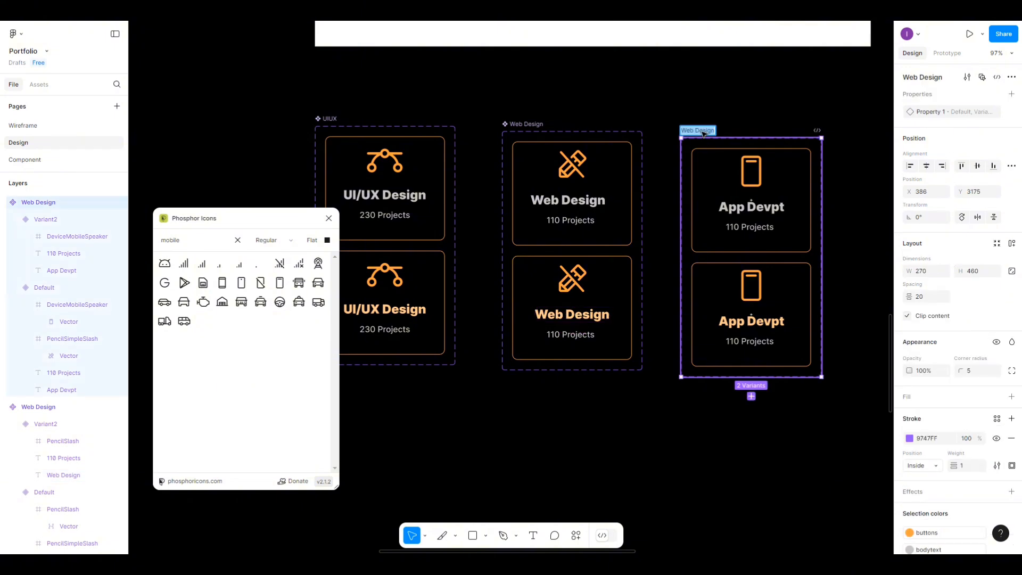
text(App)
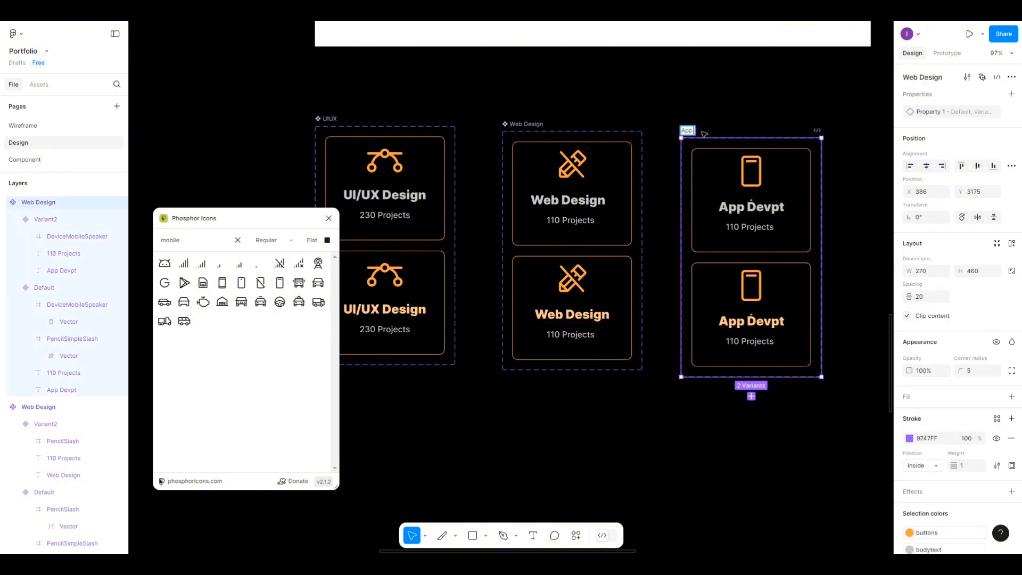
text( Devp)
key(Return)
key(Escape)
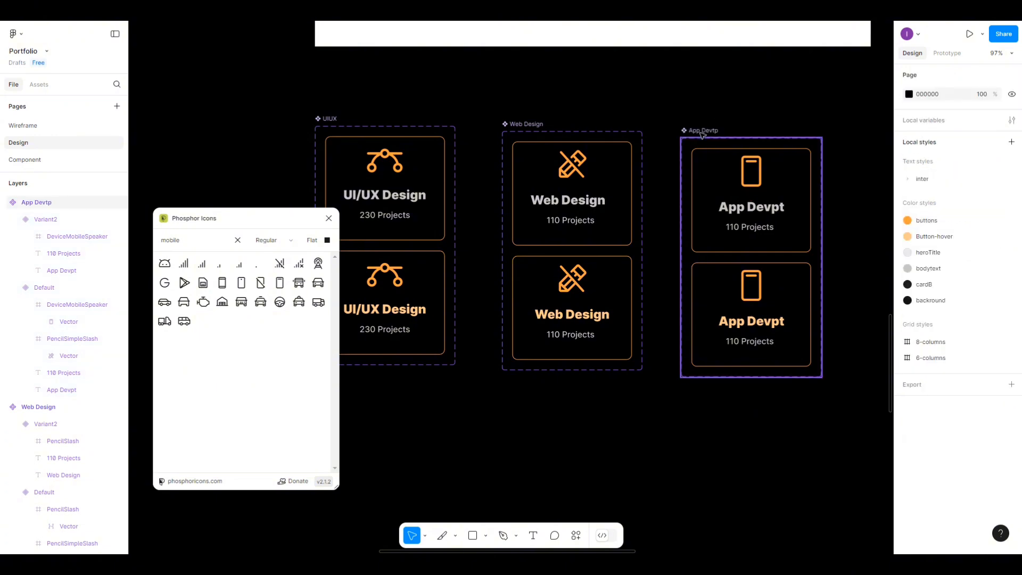
Duplicate the App Devtp component set beside the original and rename the copy "ContentWriting".
scroll(451, 215, down, 5)
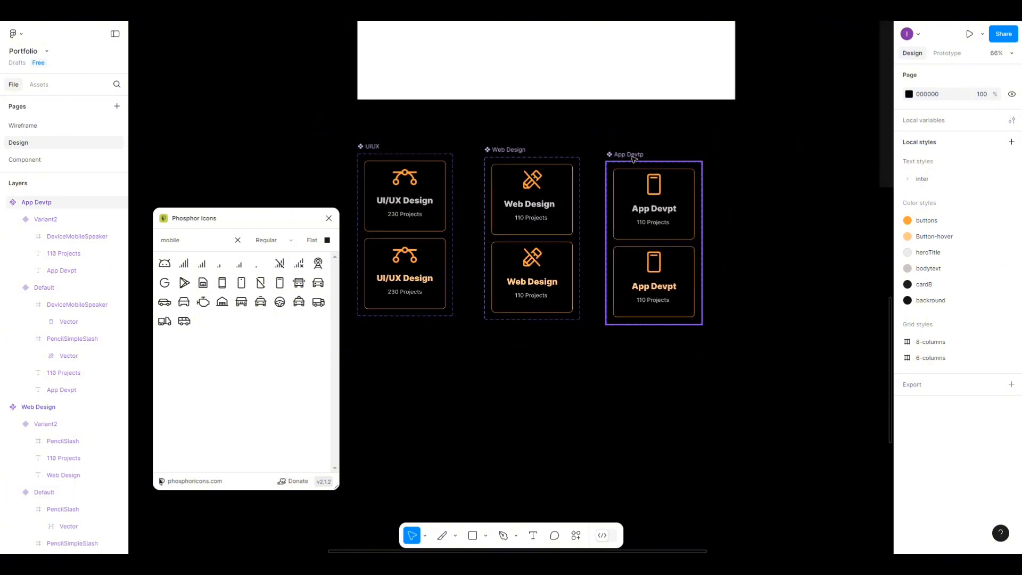
click(633, 158)
drag(735, 148, 766, 153)
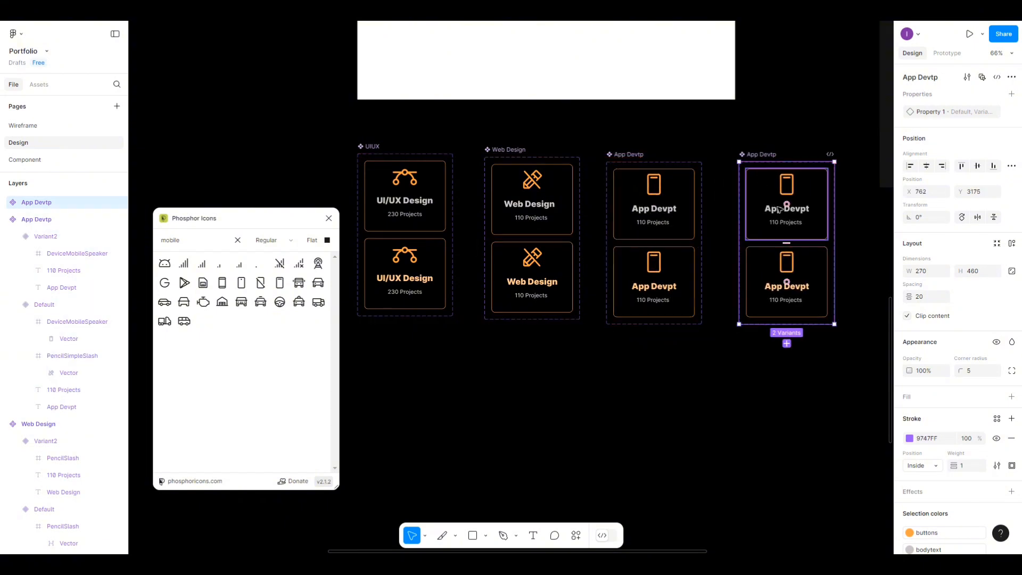
double_click(761, 154)
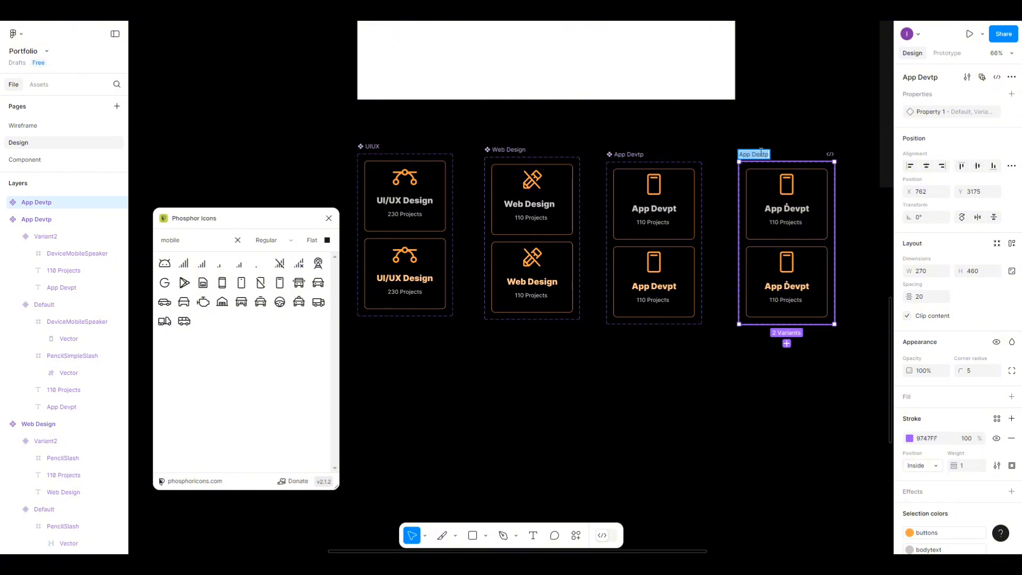
text(Content)
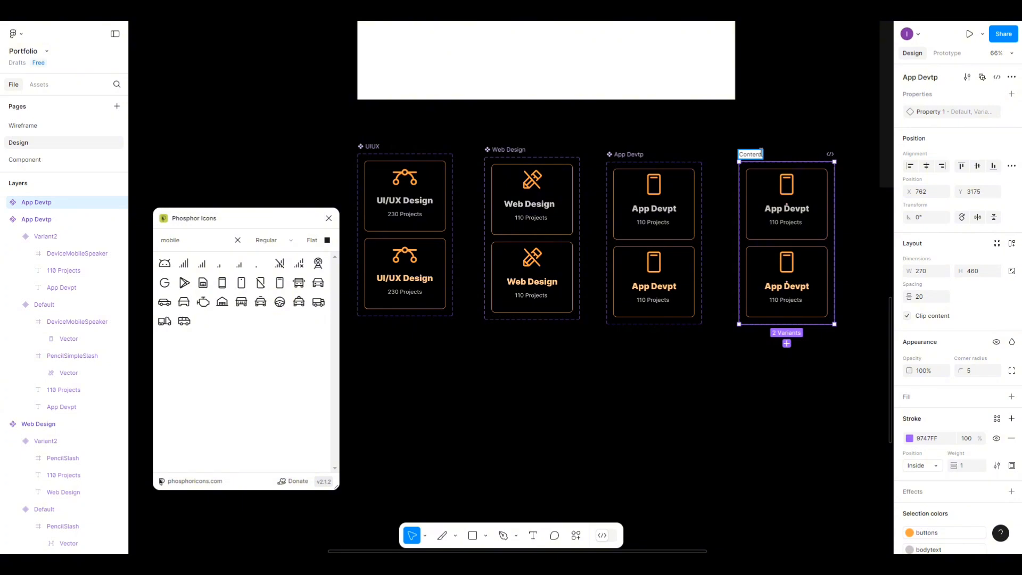
text(Writing)
Delete the mobile icon from the Default card in the ContentWriting component set.
click(786, 209)
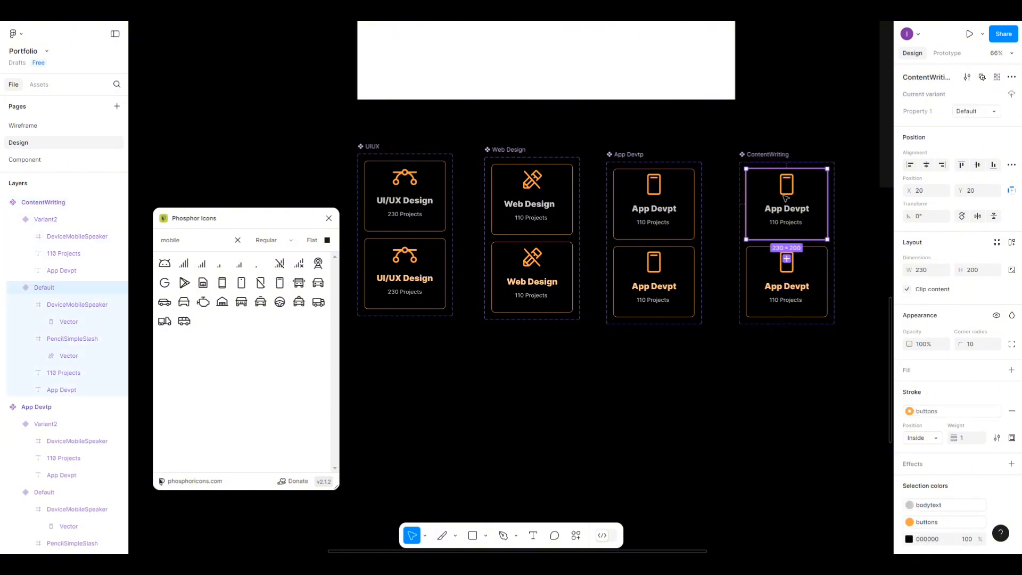
click(786, 195)
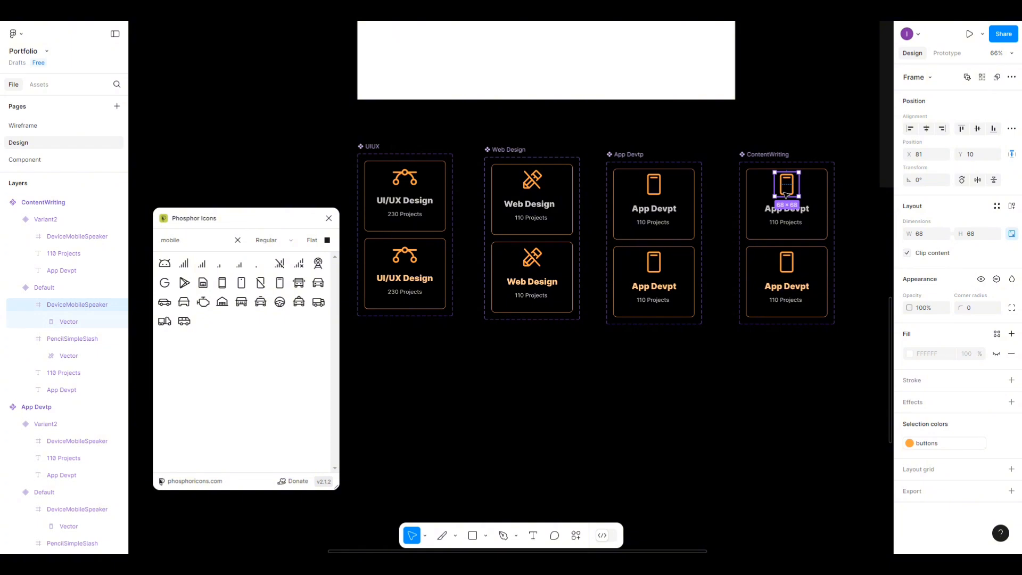
key(Delete)
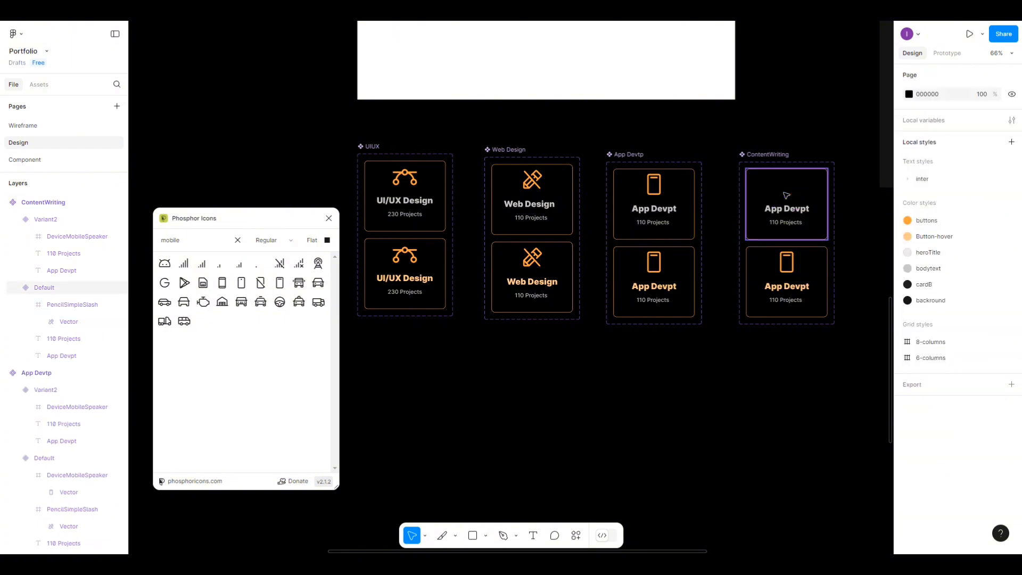
Search Phosphor Icons for "write", insert the ArticleNyTimes icon and move it into the ContentWriting set's Default card.
click(238, 240)
click(226, 239)
text(write)
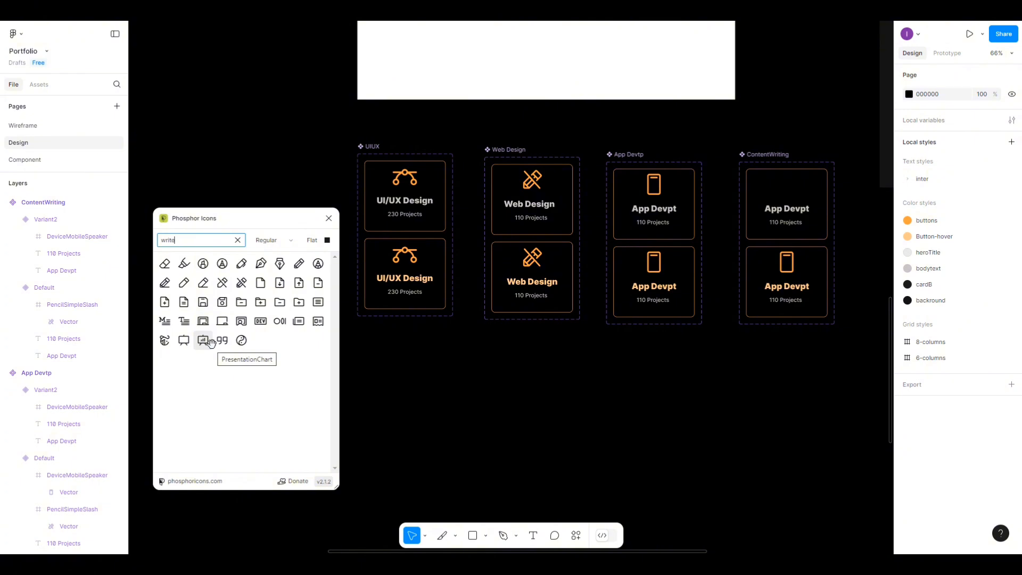
click(179, 324)
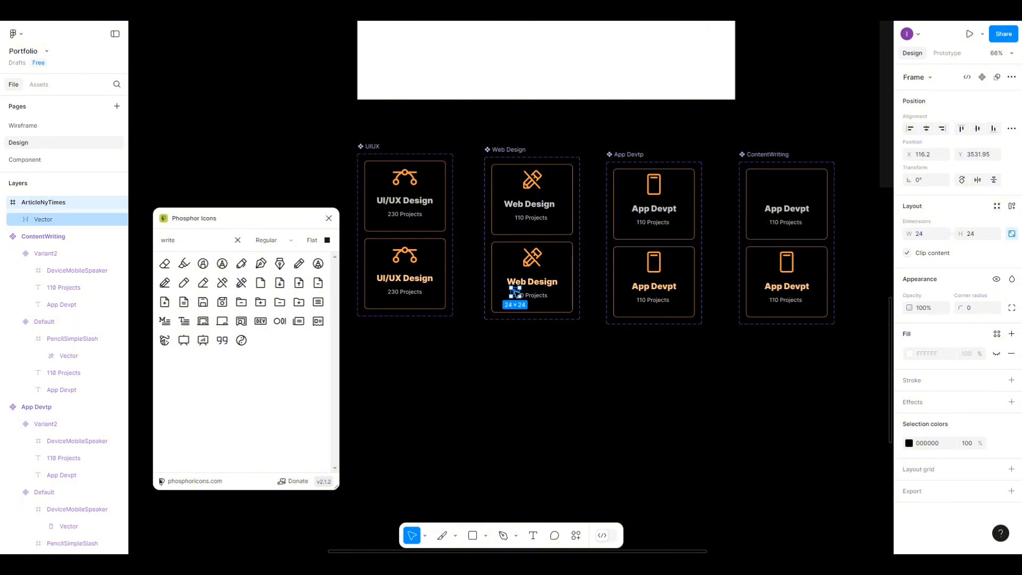
drag(516, 293, 791, 192)
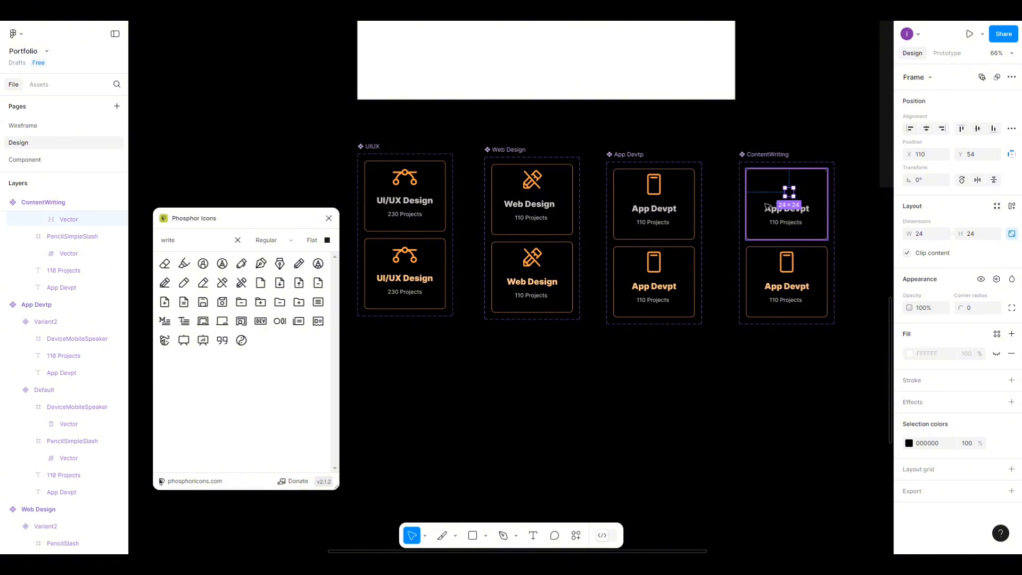
Enlarge the ArticleNyTimes icon with the Scale tool to about 59 × 59.
click(426, 537)
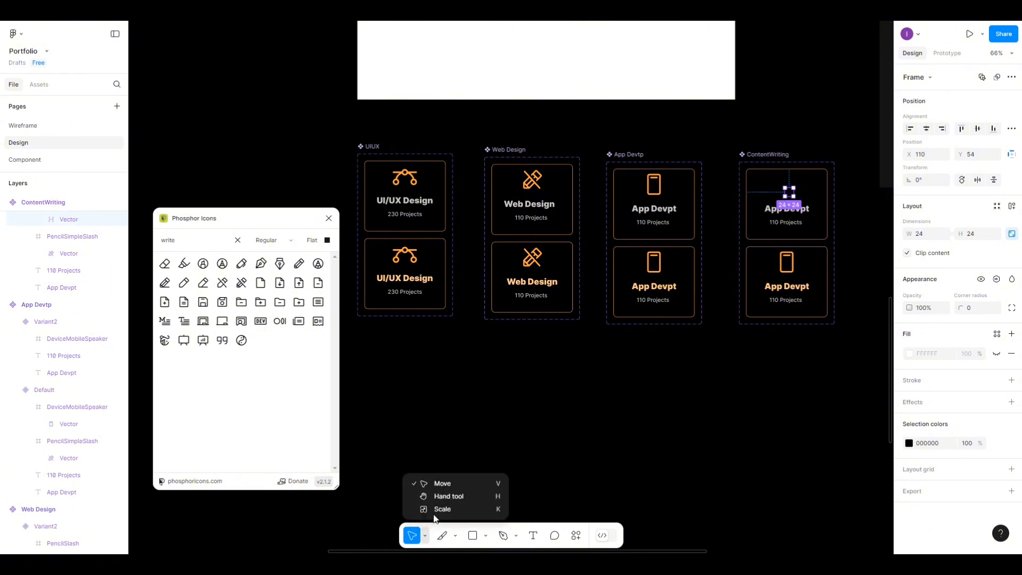
click(435, 512)
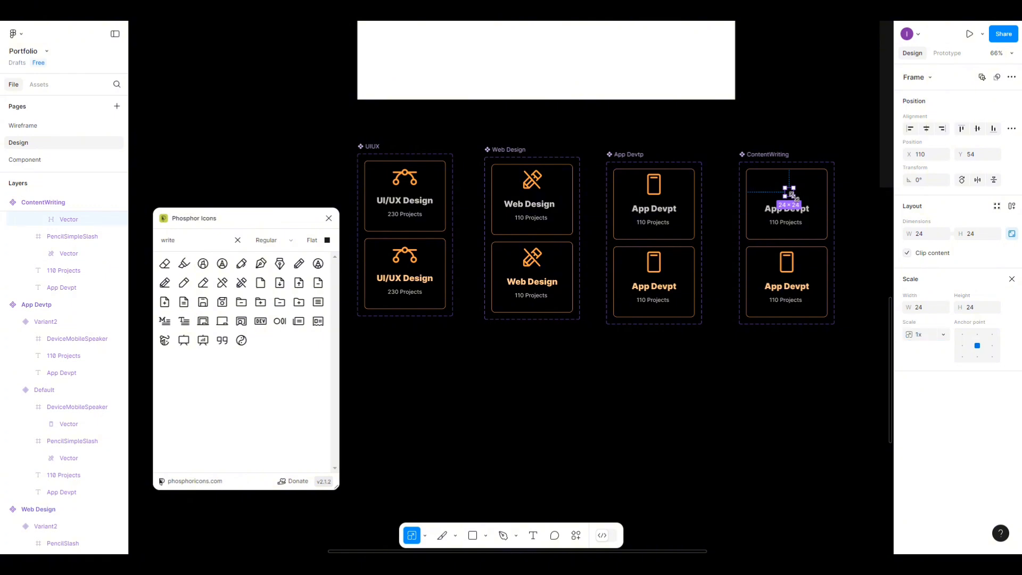
mouse_move(795, 197)
mouse_down()
mouse_move(807, 210)
mouse_move(793, 186)
mouse_move(797, 197)
mouse_up()
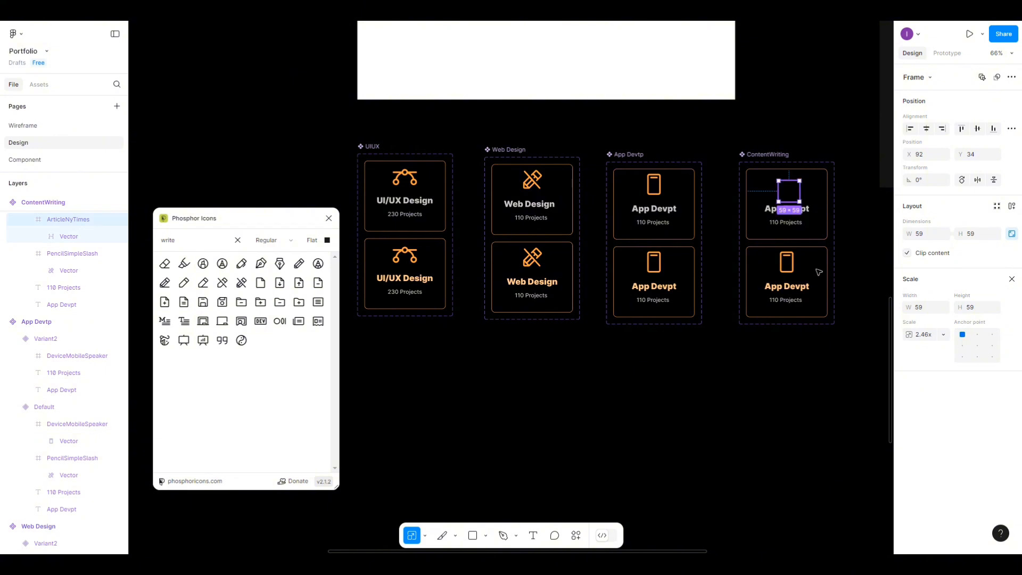
click(1012, 279)
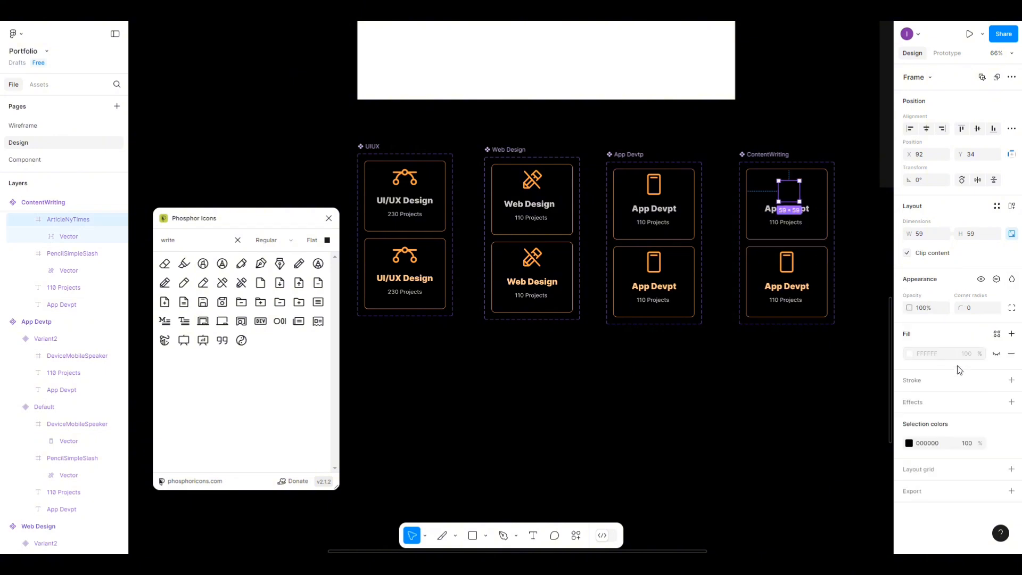
Apply the "buttons" color style to the ArticleNyTimes icon.
click(909, 443)
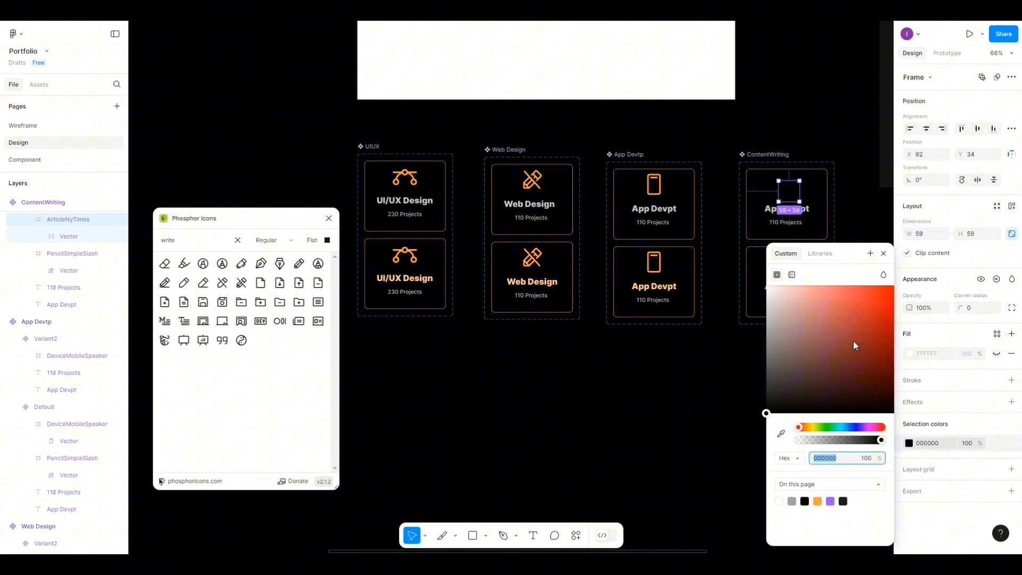
click(820, 253)
click(787, 322)
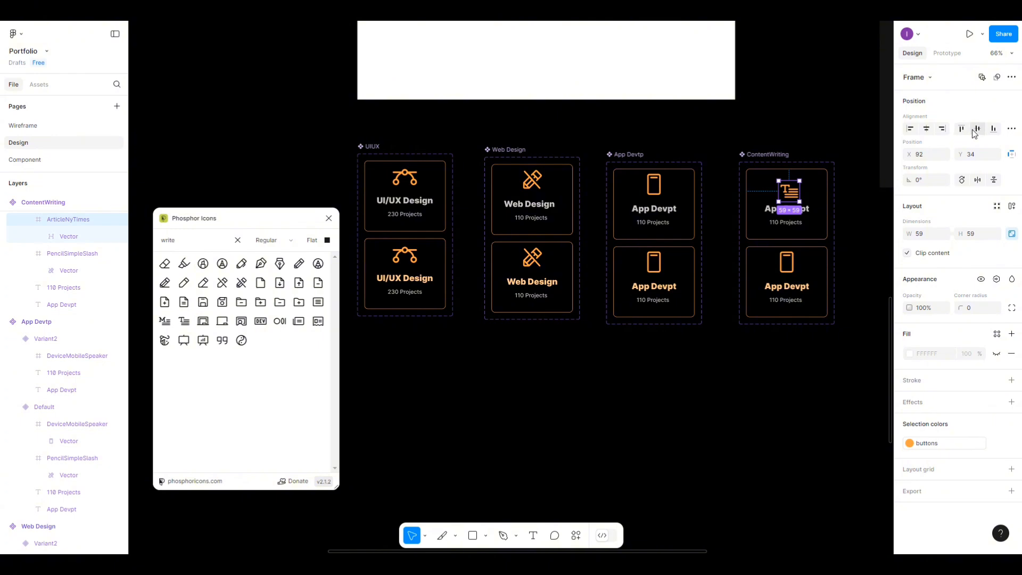
Set the ArticleNyTimes icon's Y position to 10 and center it horizontally in the Default card.
click(969, 154)
text(10)
click(926, 129)
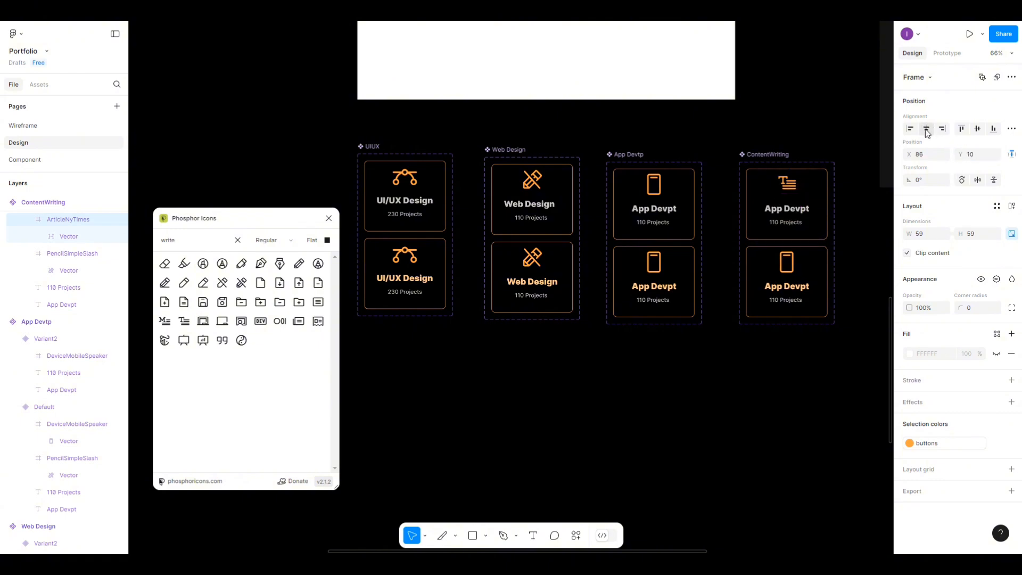
Resize the ArticleNyTimes icon in the Default card to 68 × 68, matching the mobile icon in Variant2.
click(788, 269)
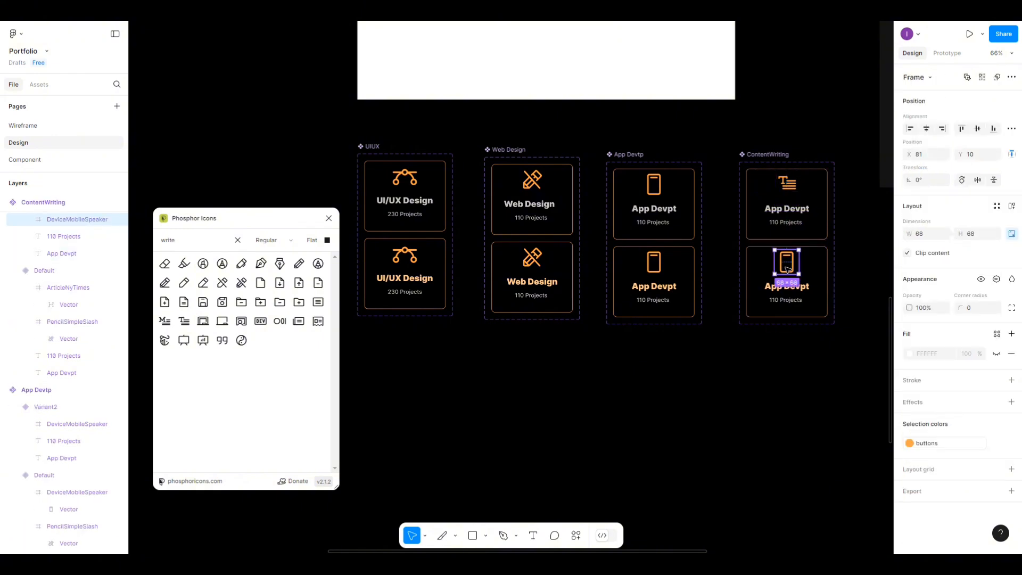
click(792, 189)
click(788, 190)
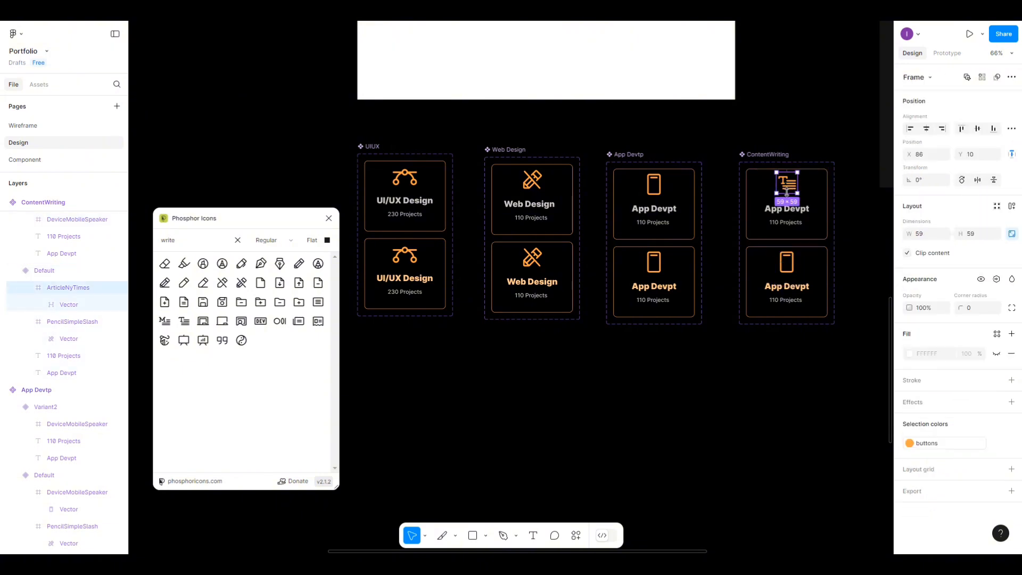
drag(787, 195, 786, 197)
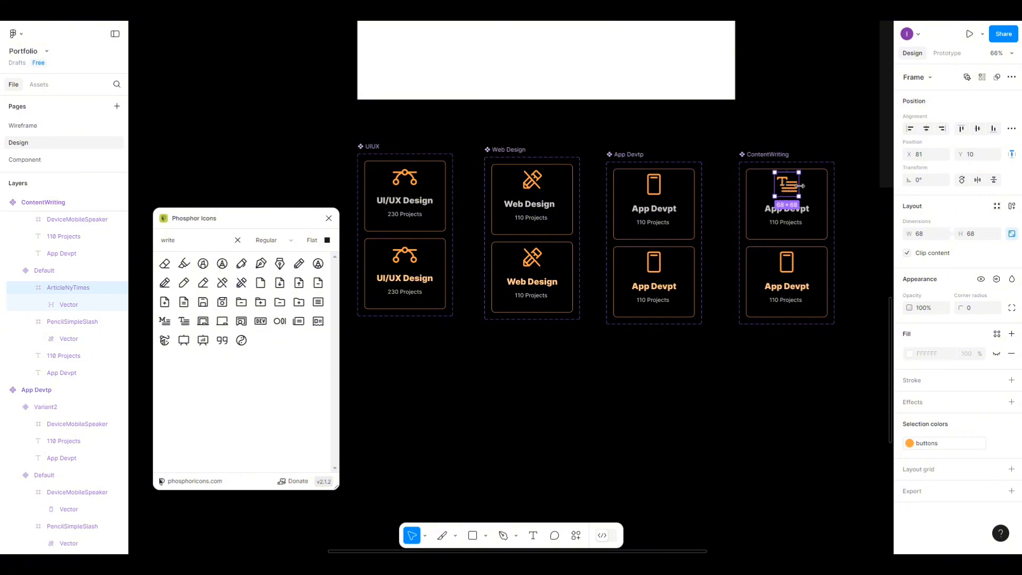
Replace the mobile icon in the ContentWriting set's Variant2 card with a copy of the Default card's ArticleNyTimes icon.
click(792, 275)
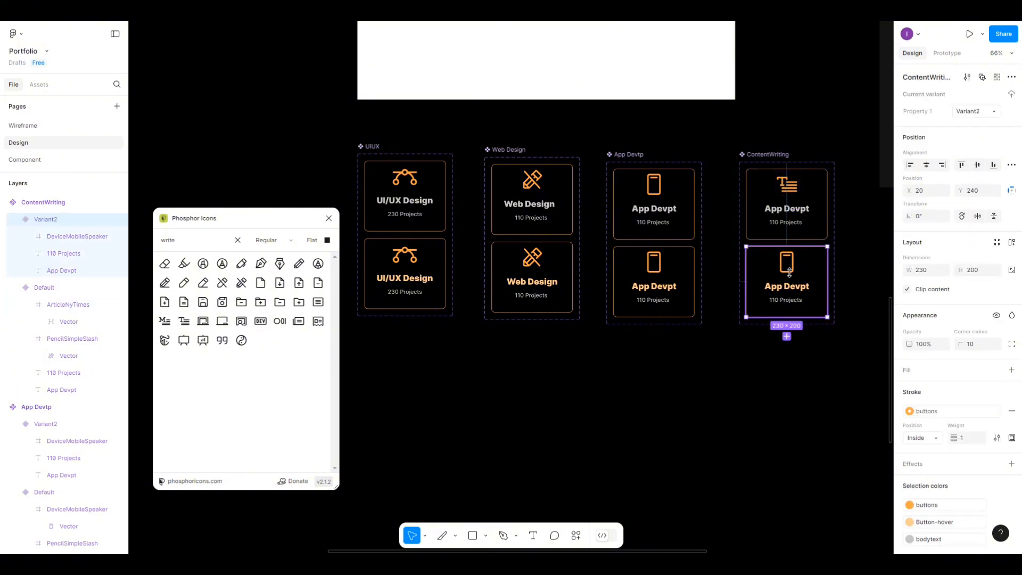
click(790, 271)
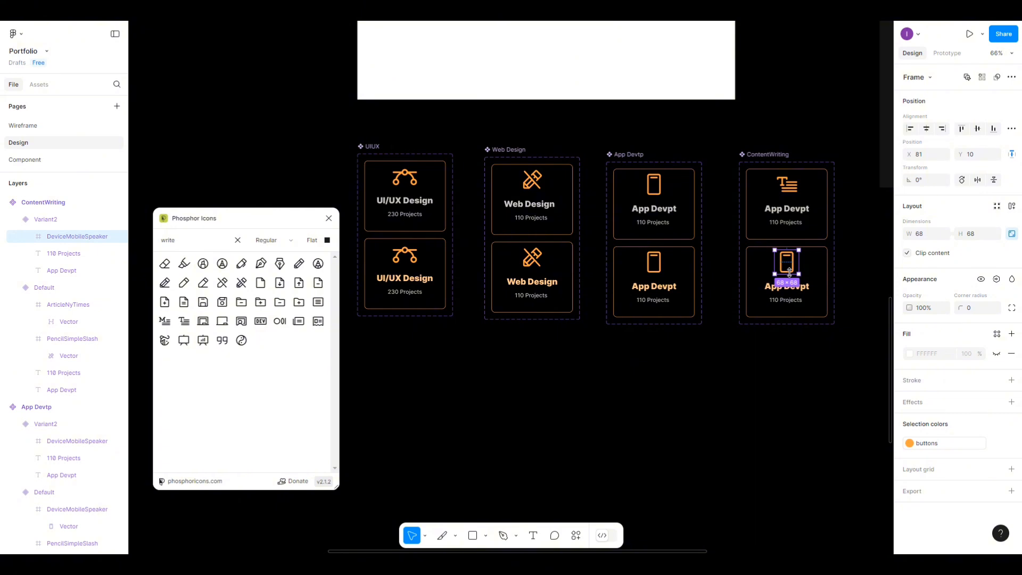
key(Delete)
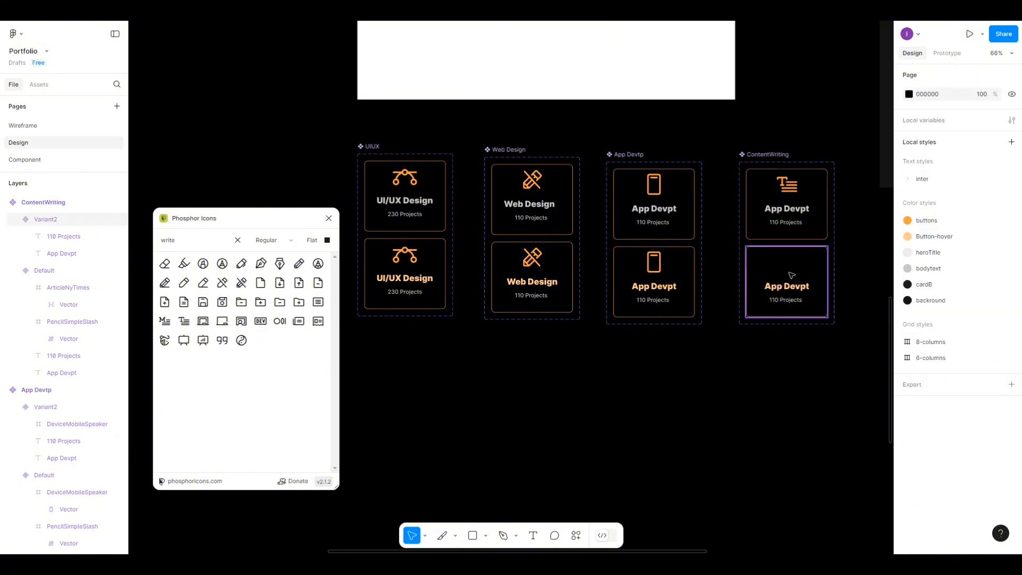
double_click(790, 194)
drag(790, 194, 789, 269)
Replace the ContentWriting set's Default card heading with "Content Writing" split over two lines.
click(777, 209)
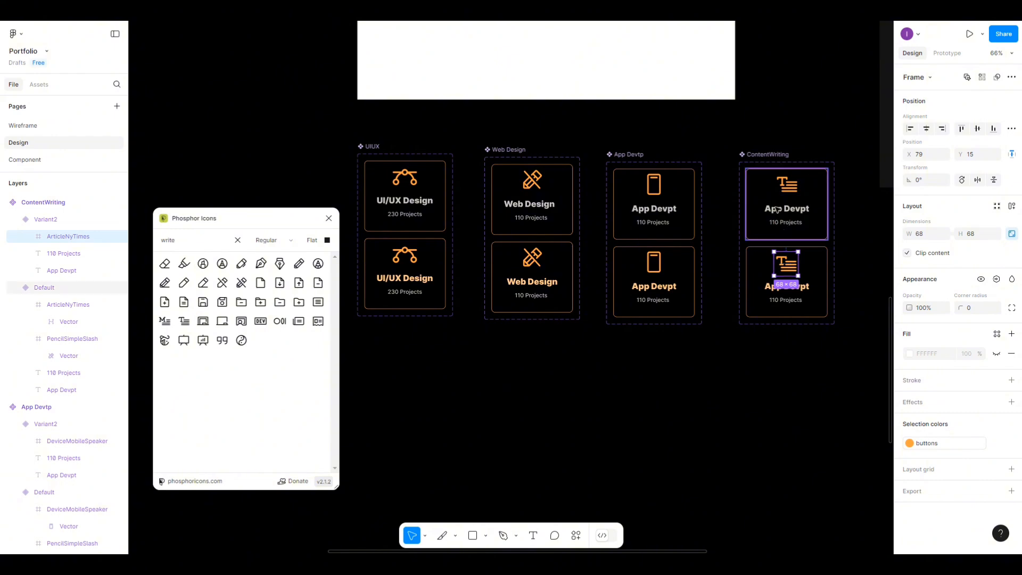
click(777, 209)
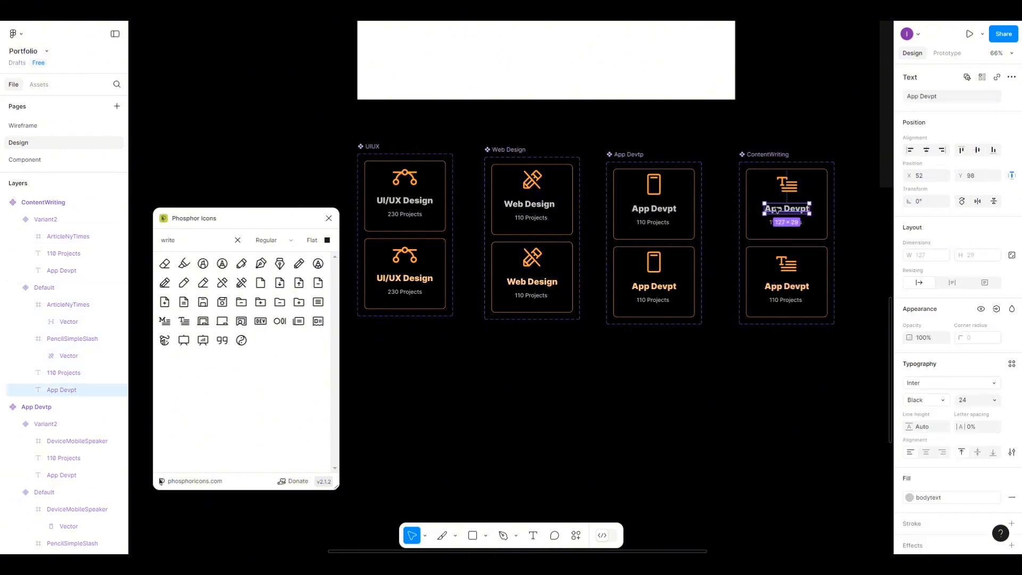
double_click(778, 209)
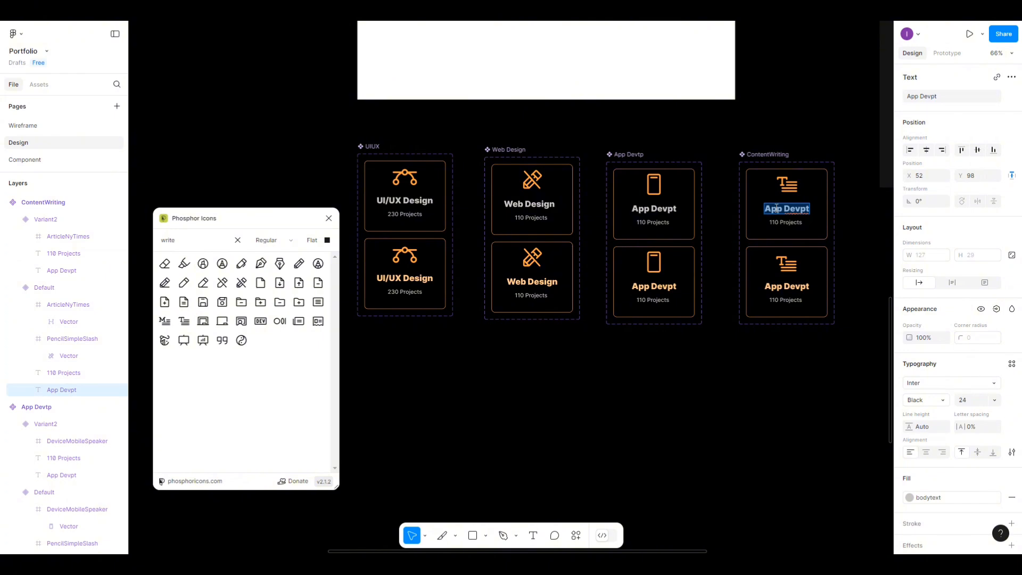
text(Cont)
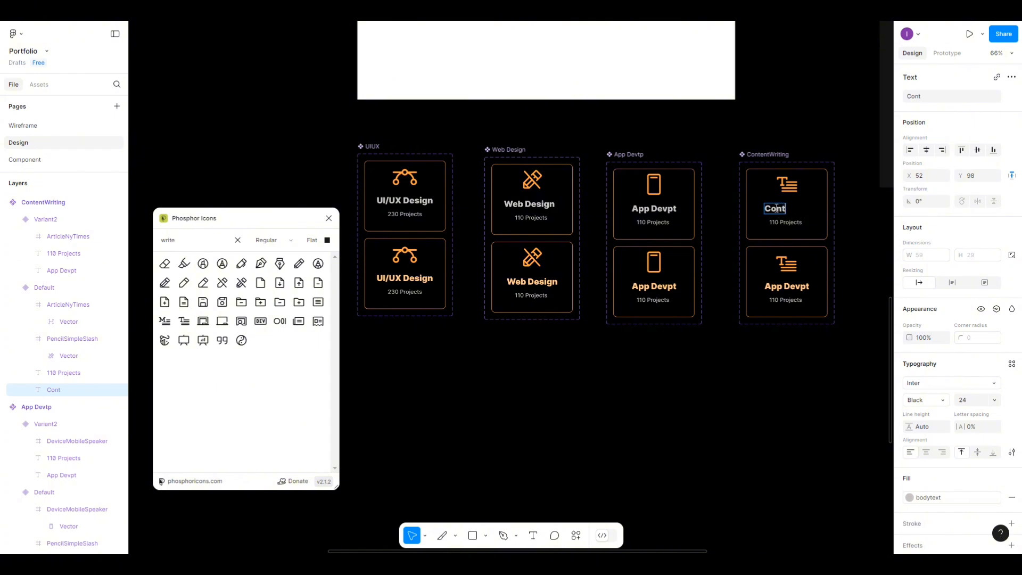
text(ent)
key(Return)
text(Writing)
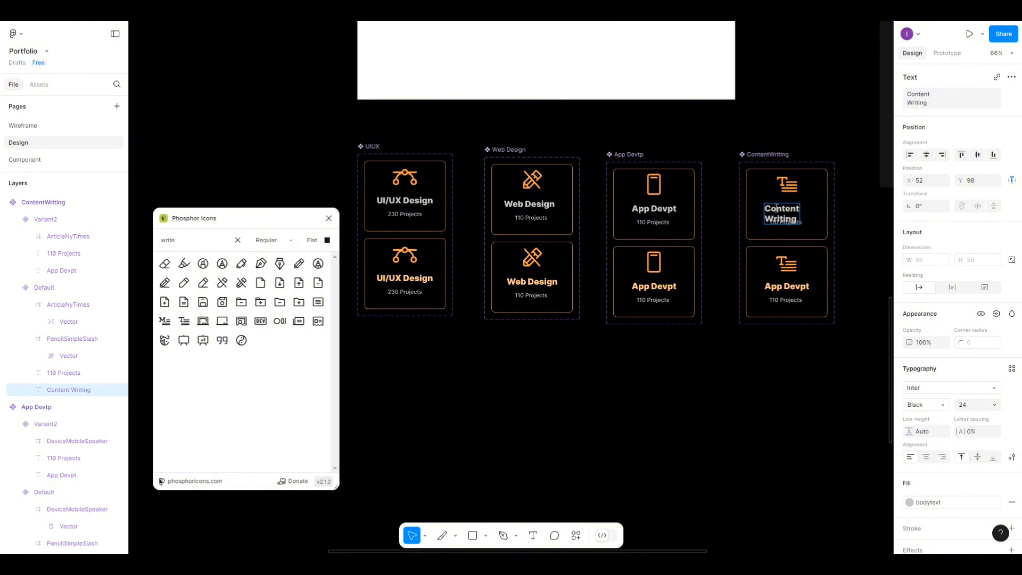
key(Escape)
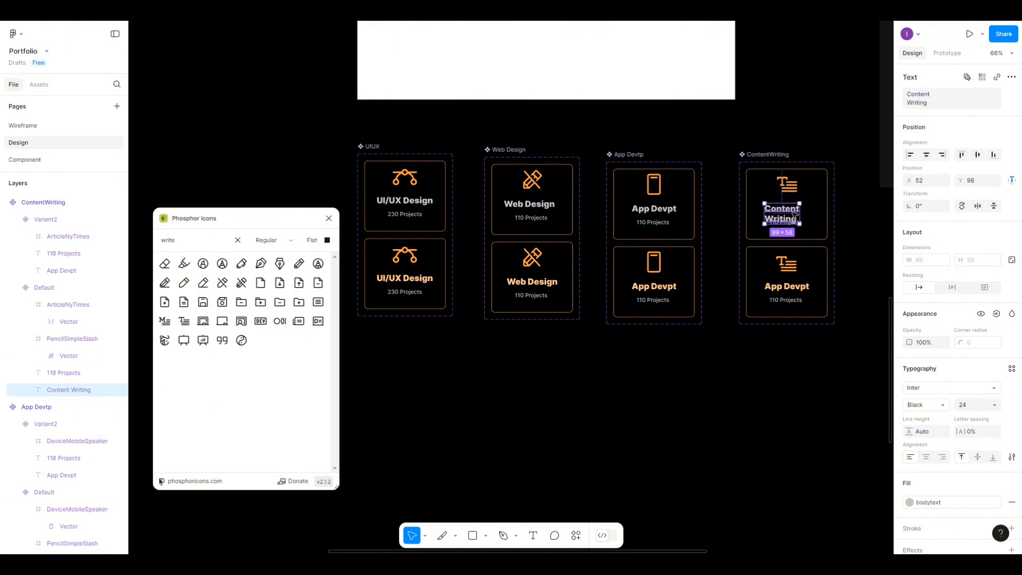
Raise the Content Writing heading to Y 84 with center-aligned text, and lower the projects label beneath it to Y 156.
drag(797, 211, 800, 203)
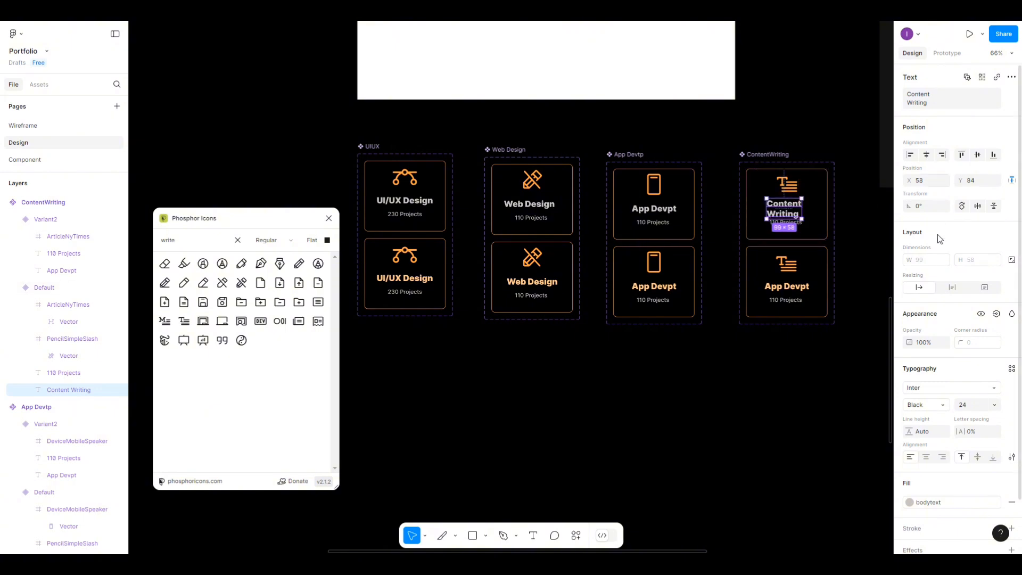
click(926, 458)
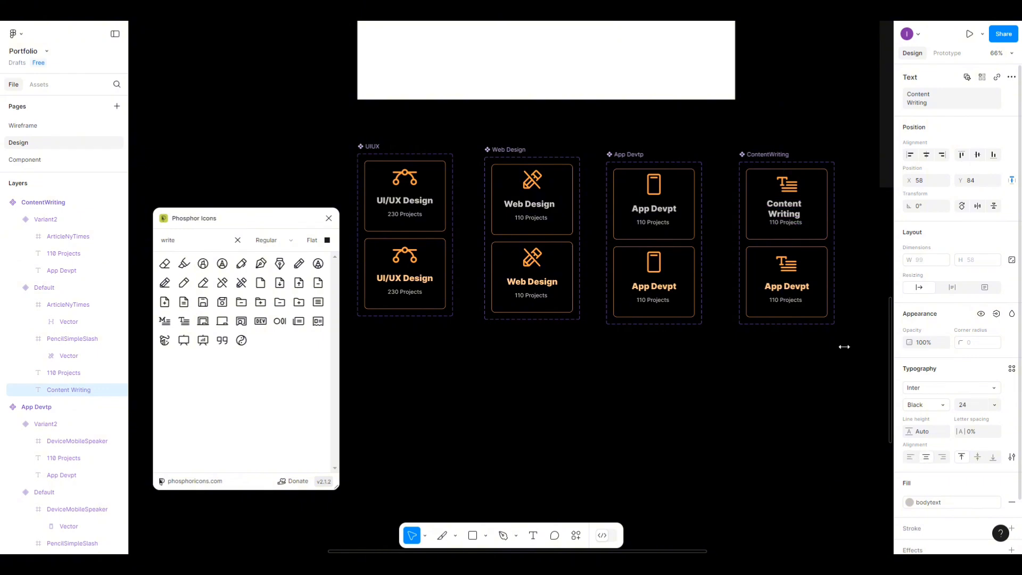
click(809, 222)
click(795, 223)
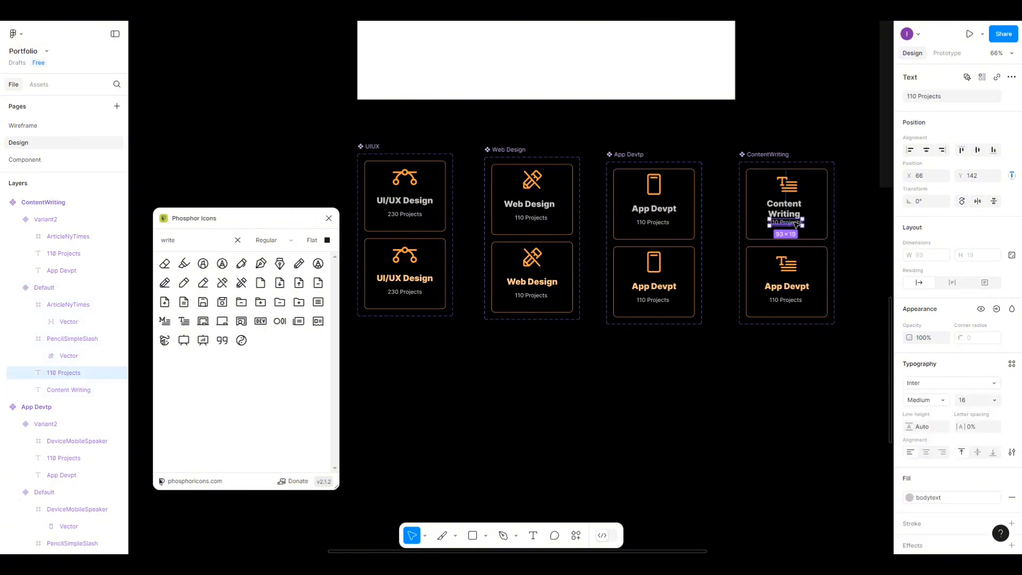
drag(796, 225, 779, 230)
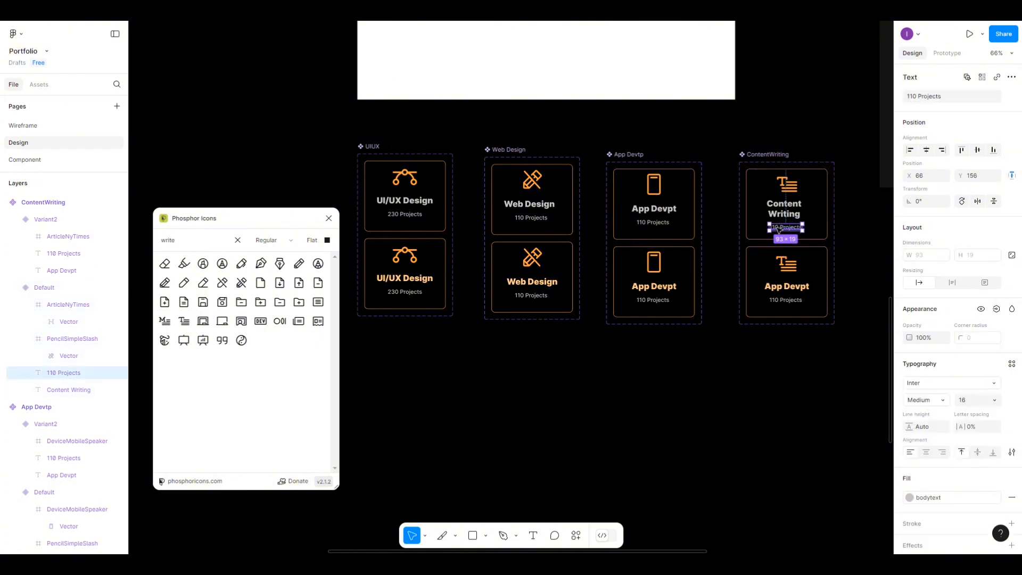
Change the projects label in the ContentWriting set's Default card to "140 Projects".
double_click(776, 229)
key(BackSpace)
key(BackSpace)
text(1)
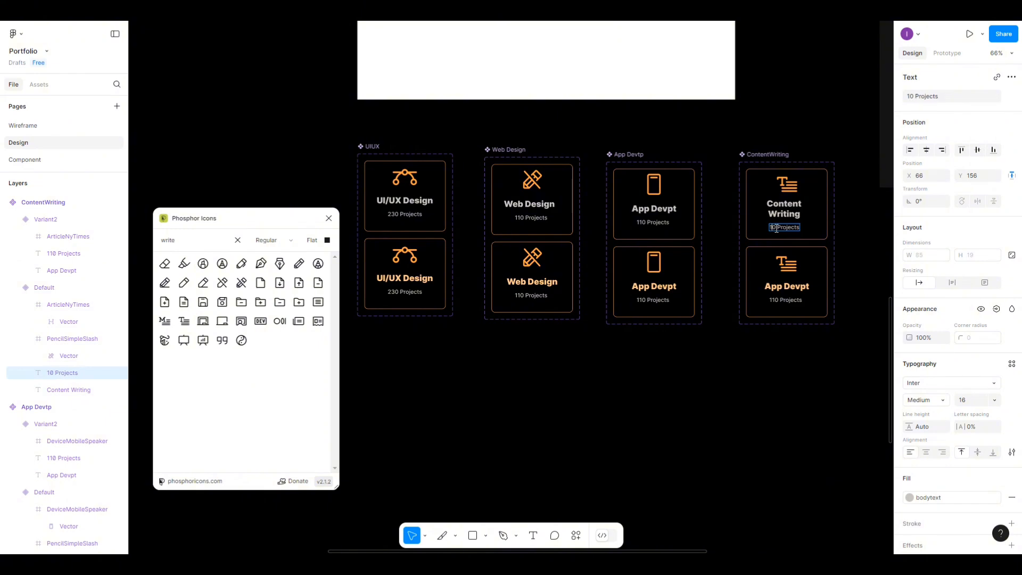
text(4)
Center the Content Writing heading and the 140 Projects label horizontally in the Default card.
click(788, 213)
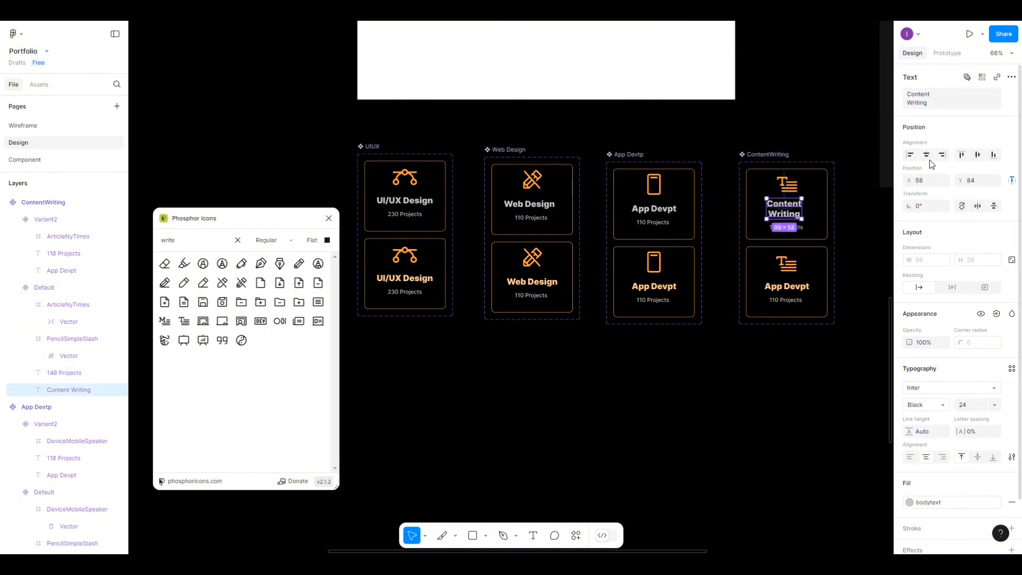
key(Escape)
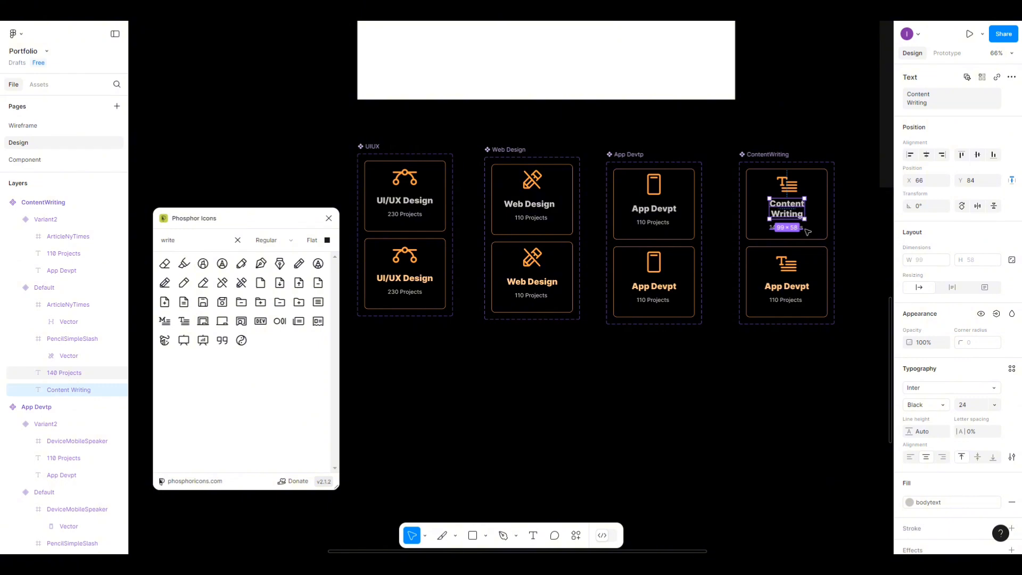
key(Escape)
click(801, 229)
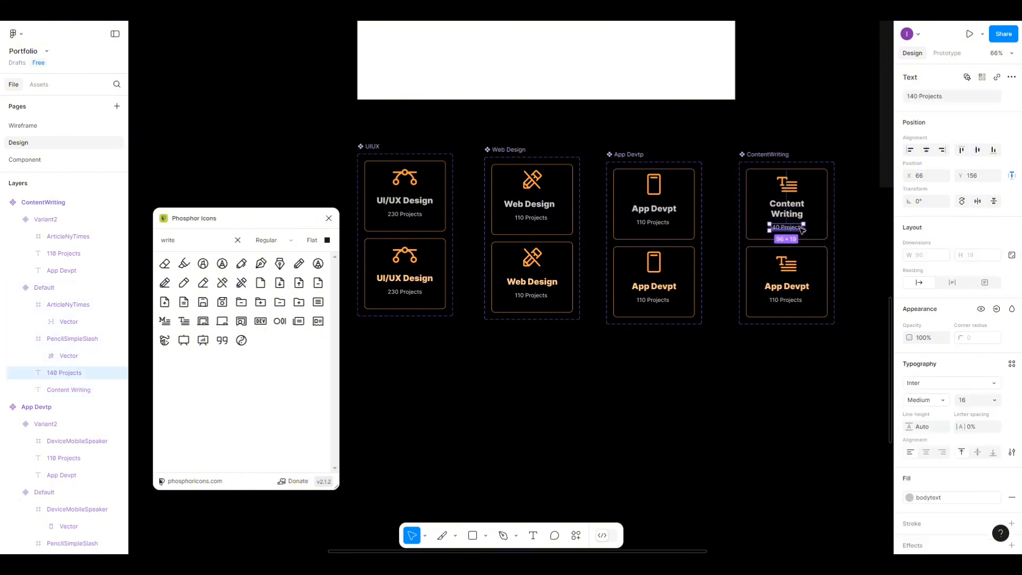
click(923, 151)
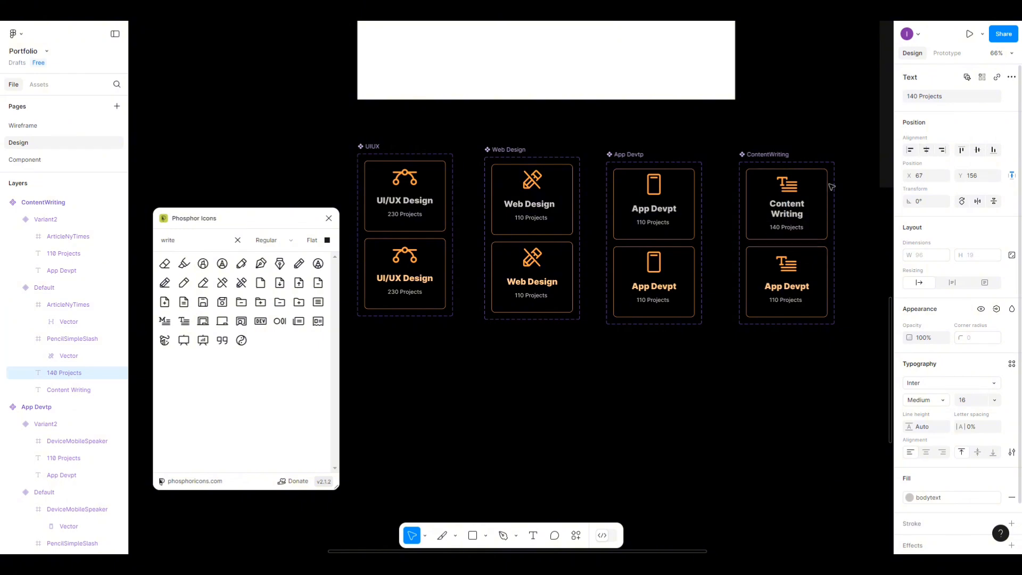
Replace the ContentWriting set's Variant2 card heading with "Content Writing" split over two lines.
click(788, 282)
double_click(786, 287)
double_click(784, 291)
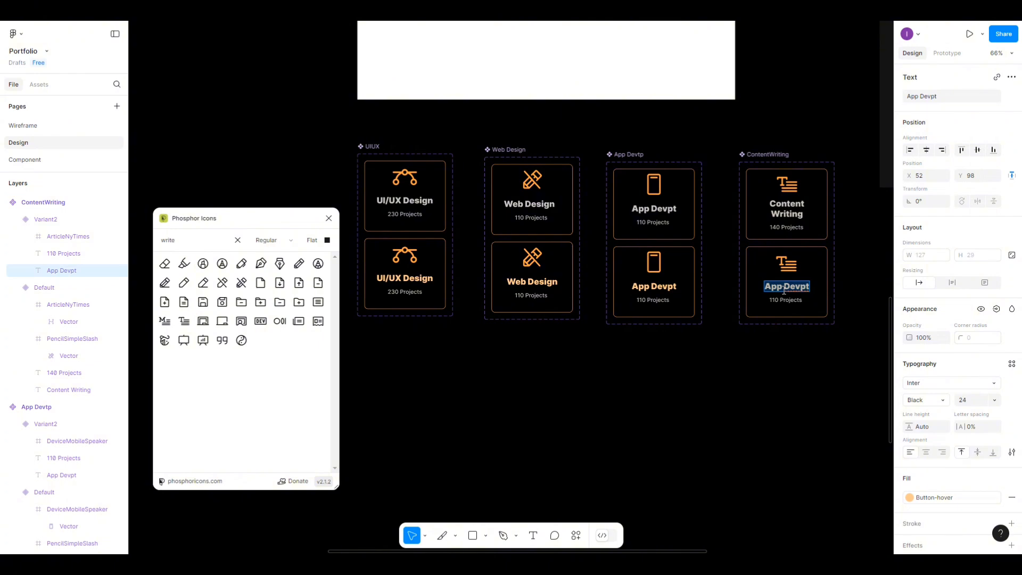
text(Con)
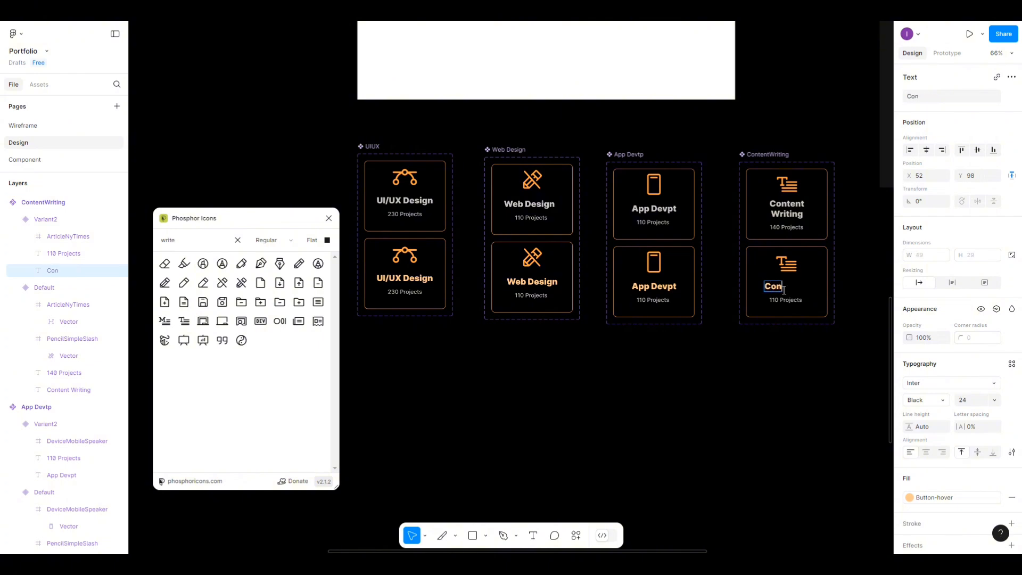
text(tent Writing)
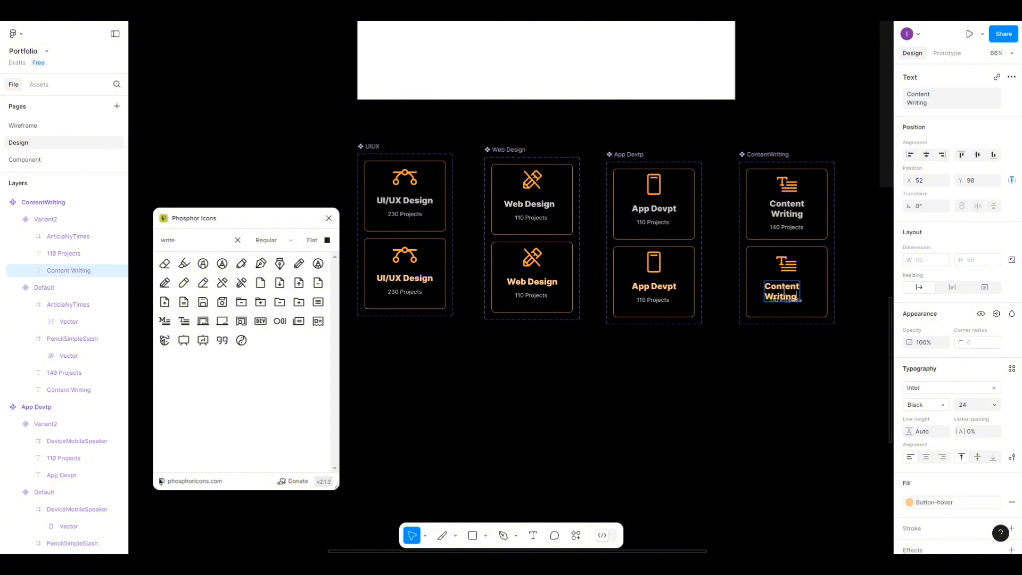
key(Escape)
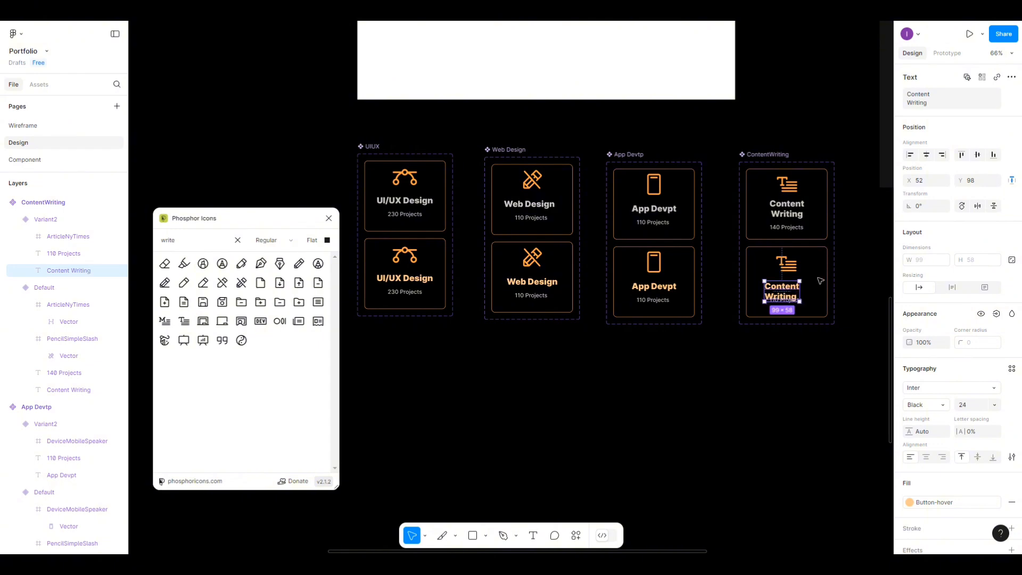
Center the Variant2 Content Writing heading with center-aligned text at Y 83, and lower the projects label beneath it to Y 157.
click(927, 457)
click(926, 155)
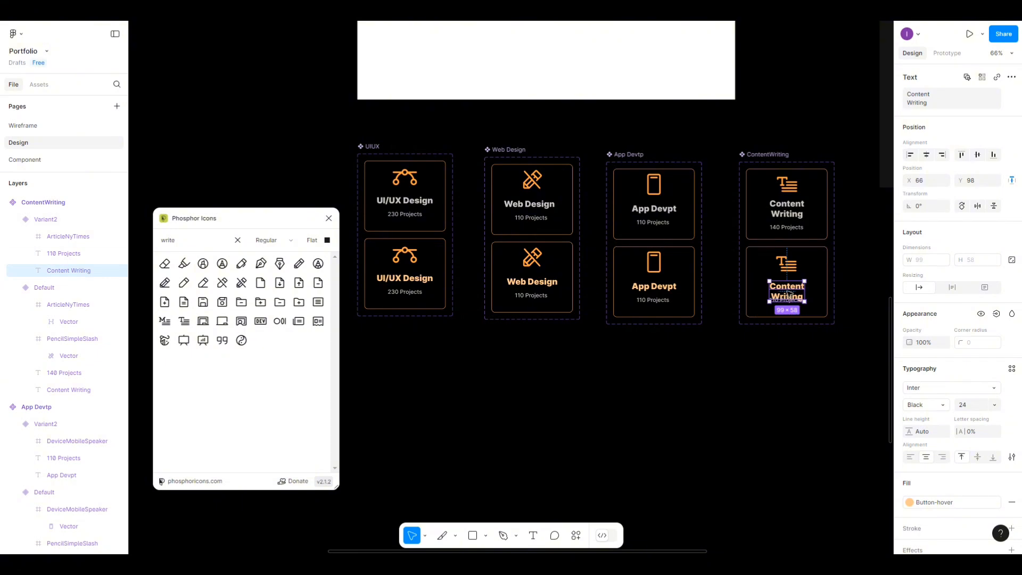
key(shift+Up)
key(shift+Up)
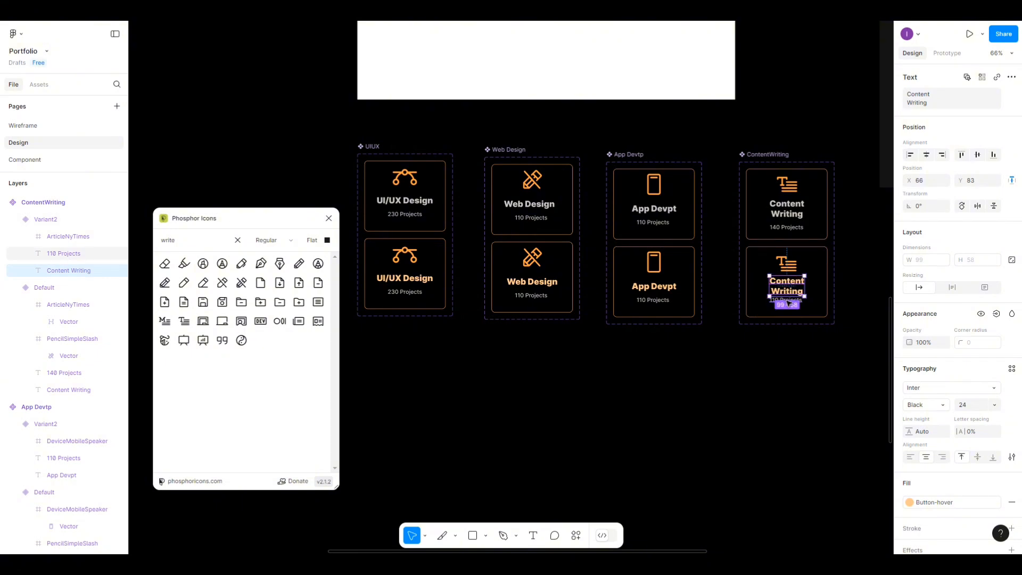
click(787, 300)
drag(788, 304, 790, 309)
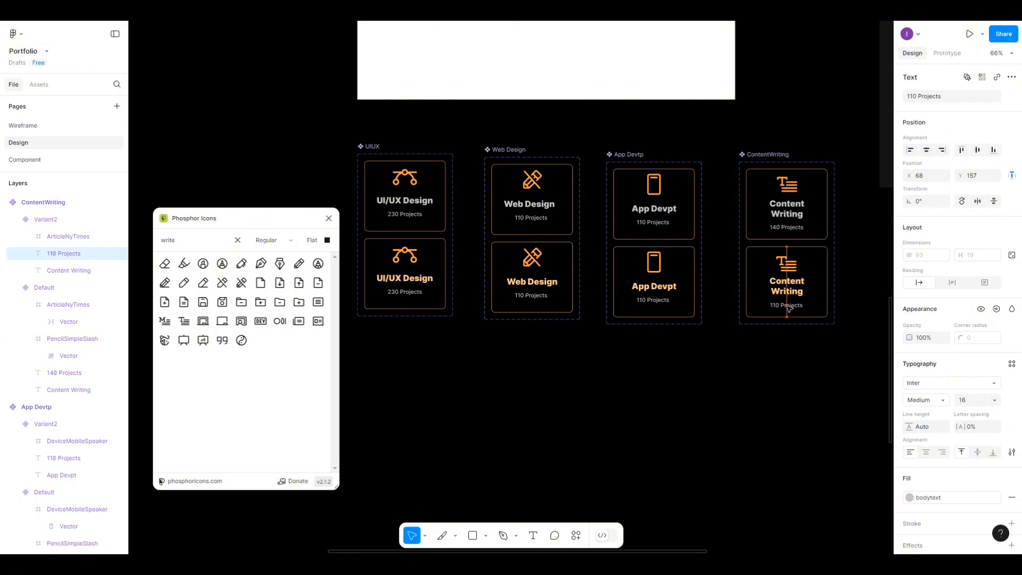
Change the projects label in the ContentWriting set's Variant2 card to "140 Projects".
double_click(788, 306)
click(784, 307)
key(BackSpace)
text(40)
key(BackSpace)
key(BackSpace)
key(BackSpace)
text(40)
key(Escape)
Distribute the Variant2 card's icon, Content Writing heading and projects label evenly in a centered column, and group them.
click(787, 262)
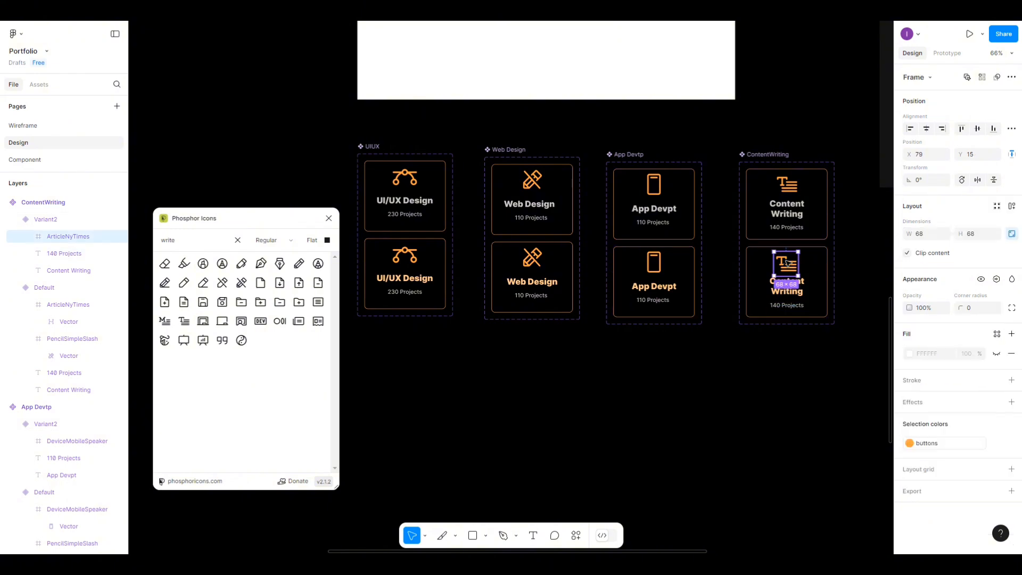
shift+click(785, 290)
shift+click(786, 305)
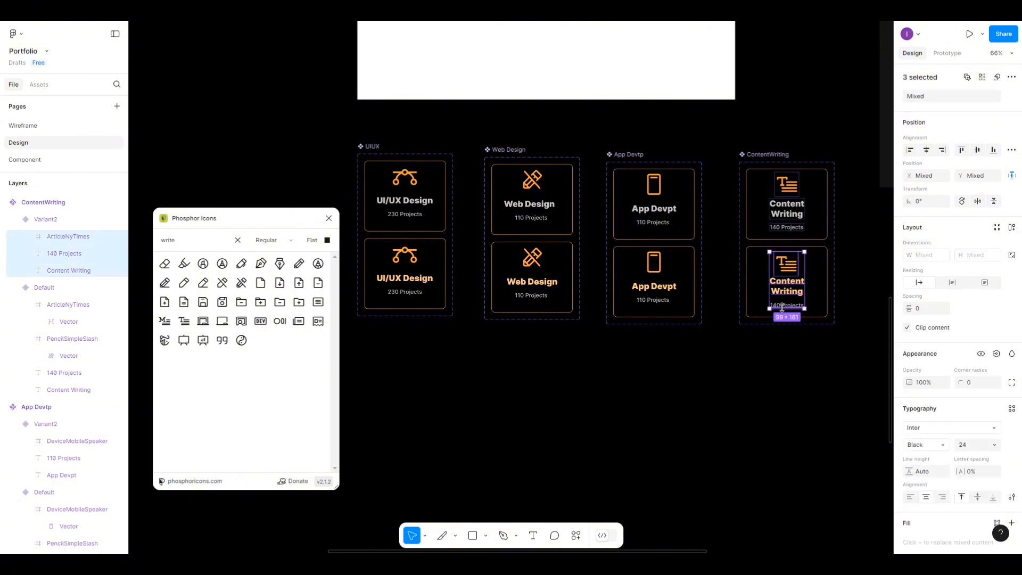
click(1012, 150)
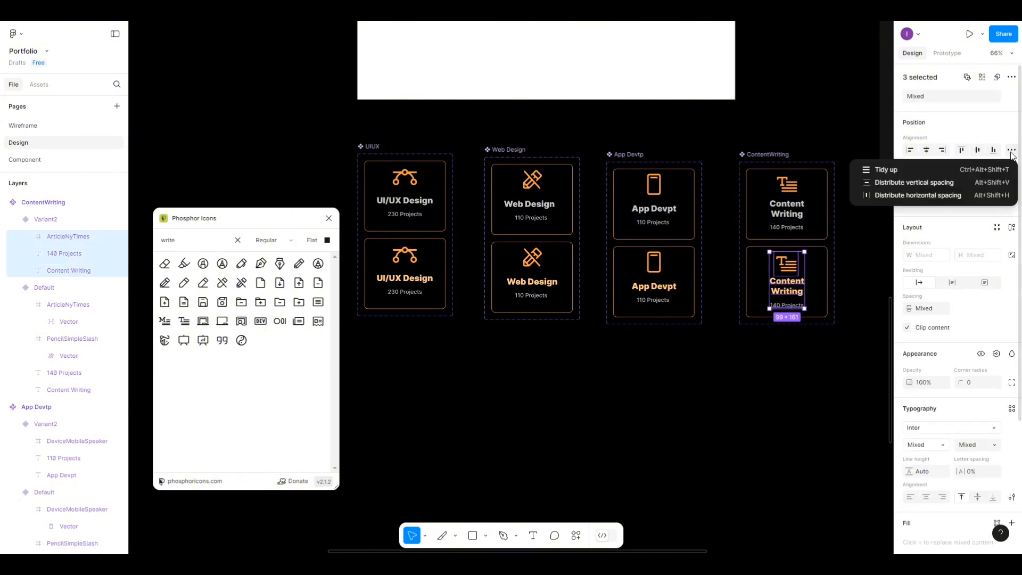
click(928, 184)
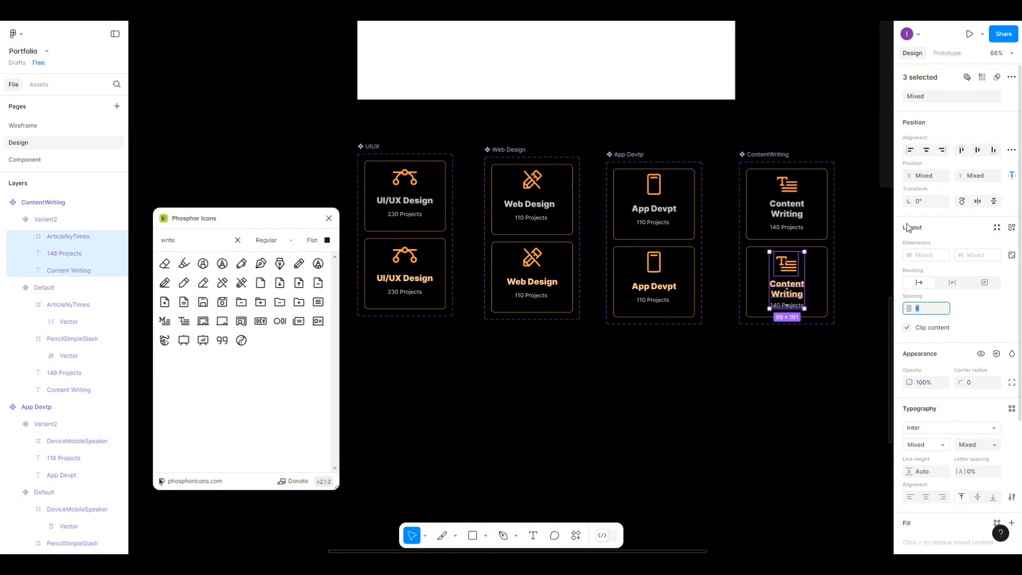
click(925, 150)
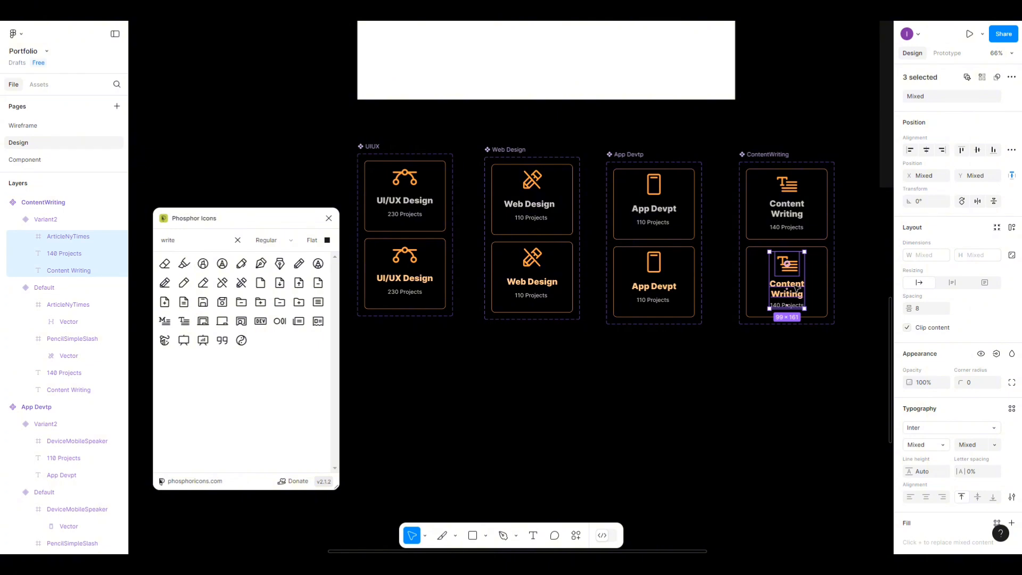
key(ctrl+g)
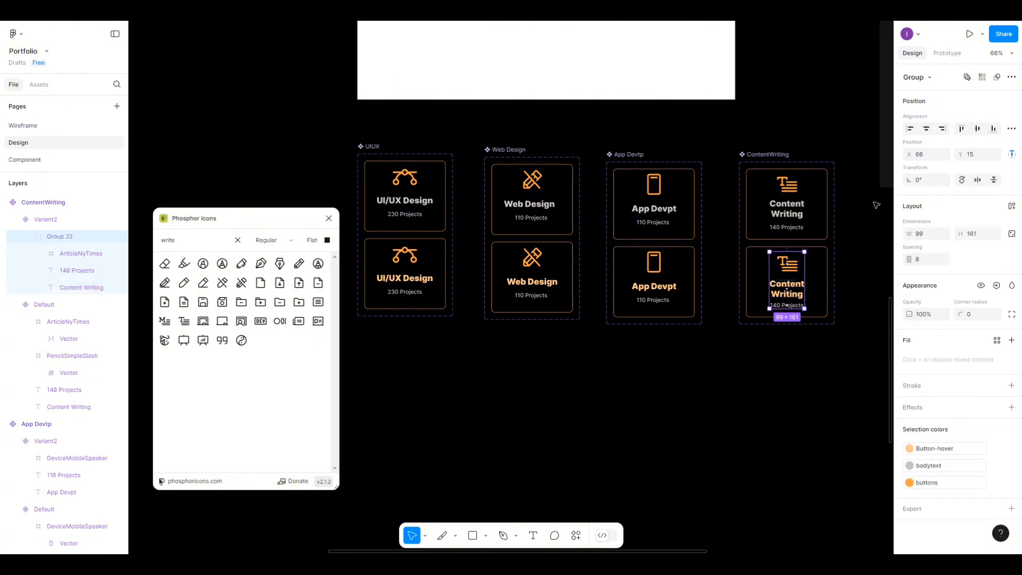
Distribute the ContentWriting Default card's icon, heading and projects label vertically with a spacing of 8, and group them.
click(788, 189)
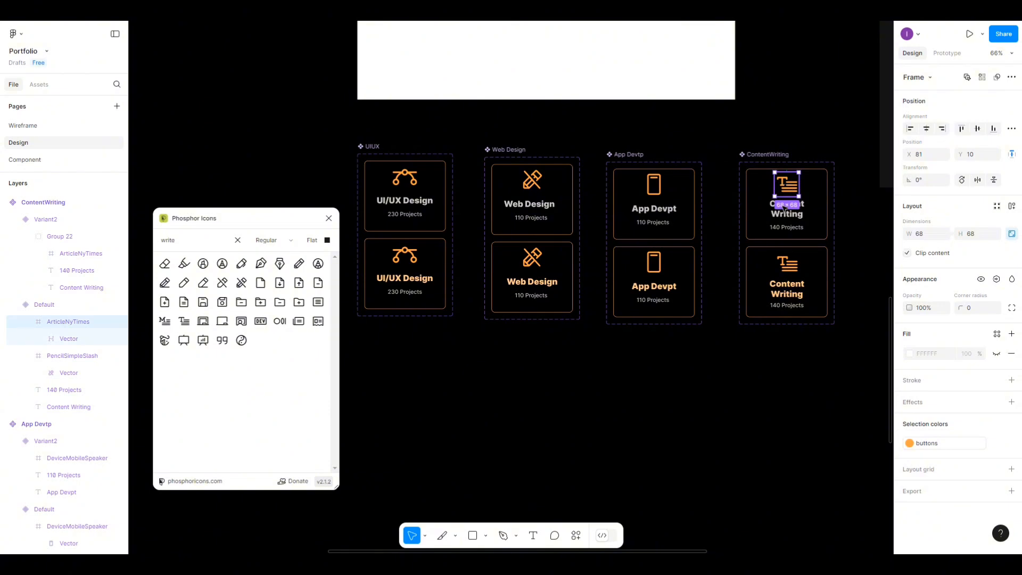
shift+click(783, 213)
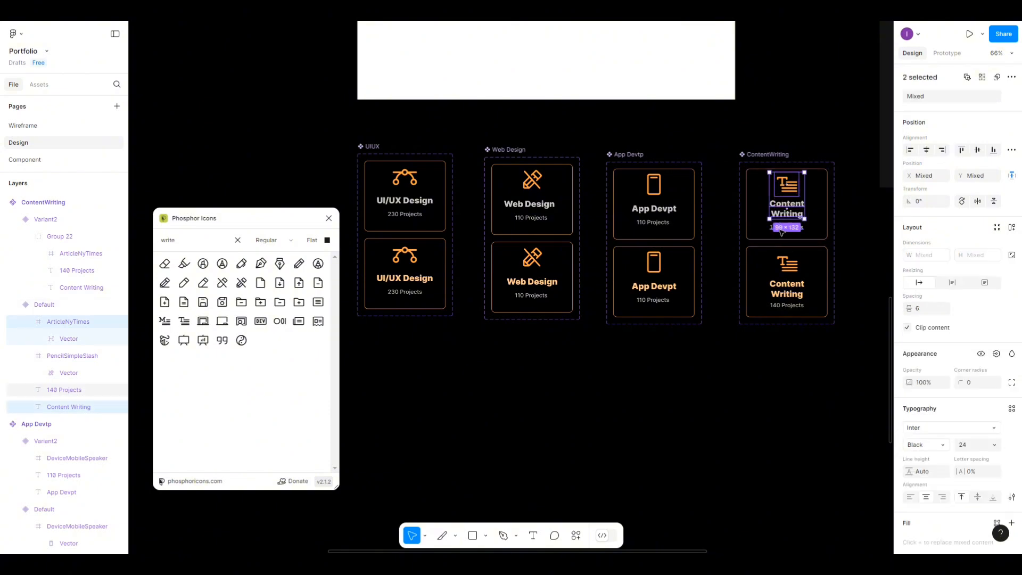
shift+click(781, 227)
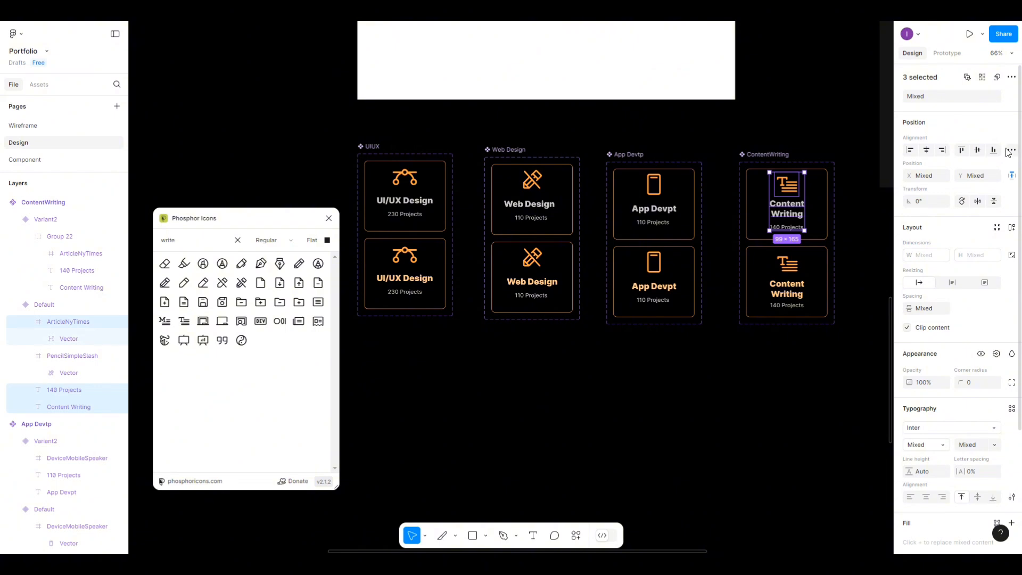
click(1010, 151)
click(934, 182)
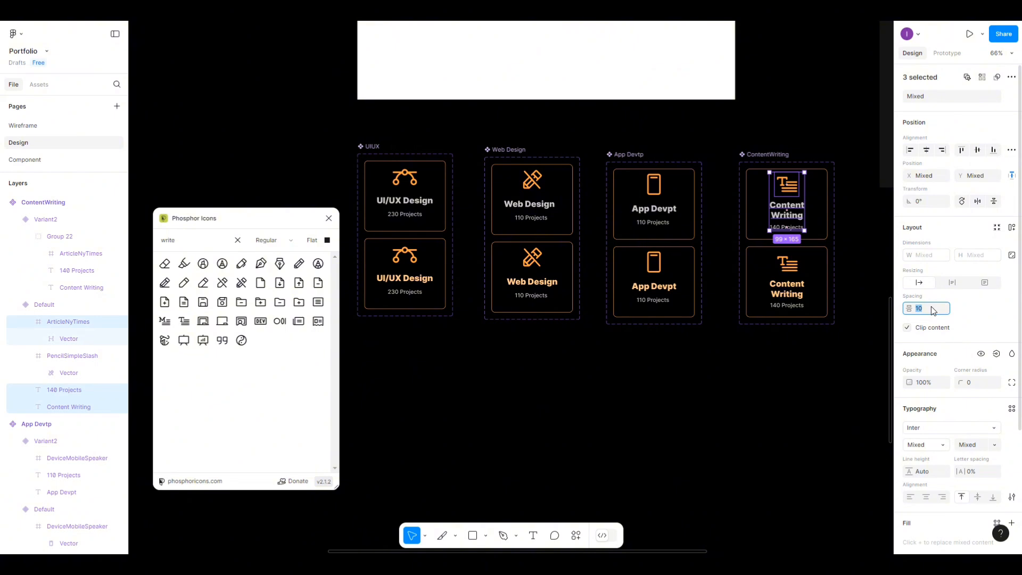
text(8)
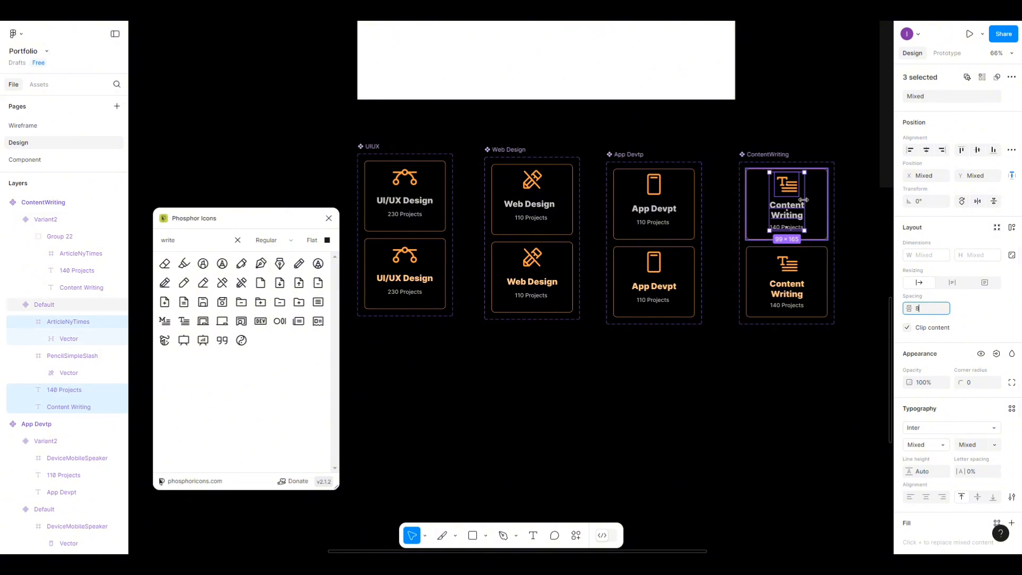
key(Return)
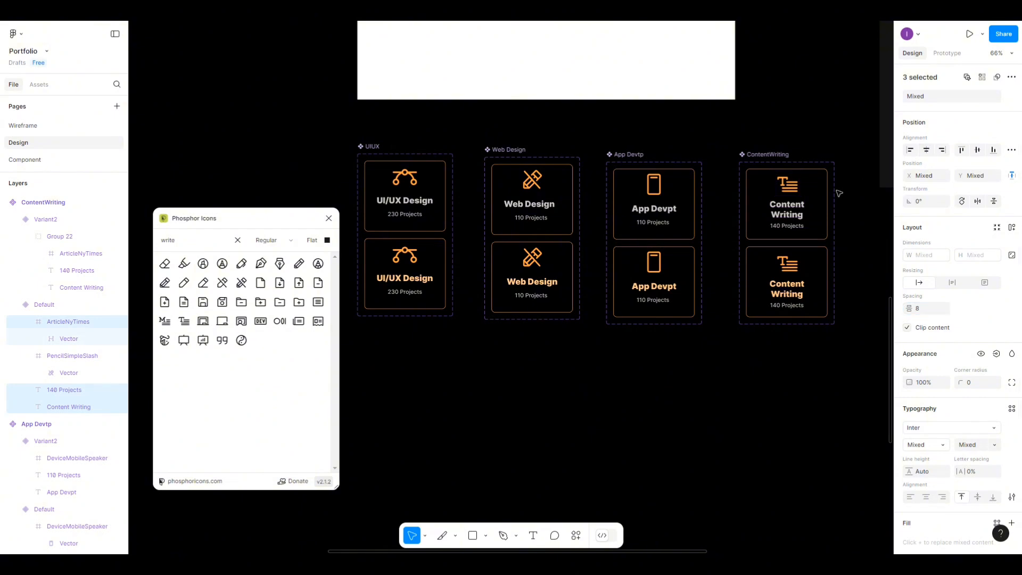
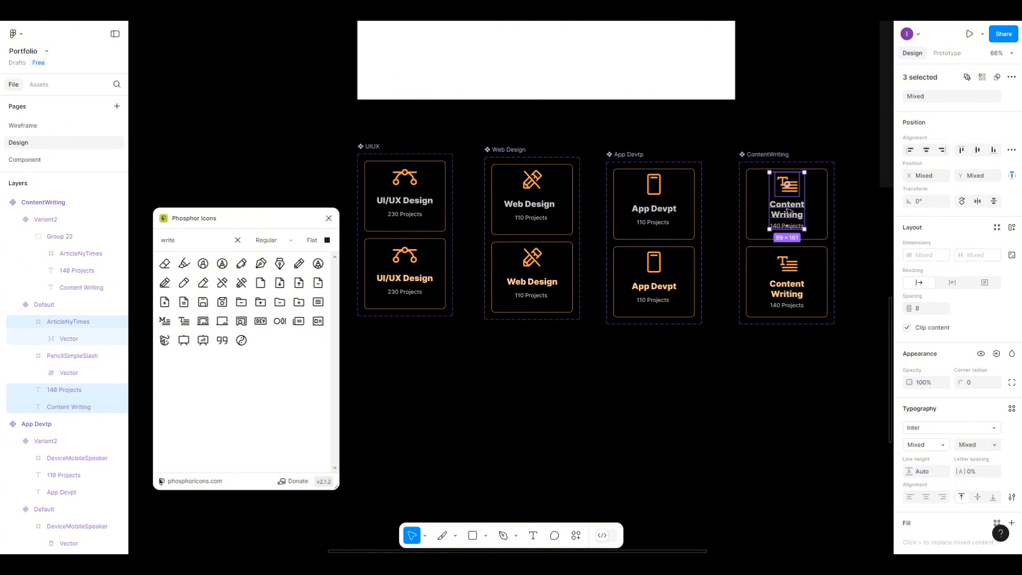
key(ctrl+g)
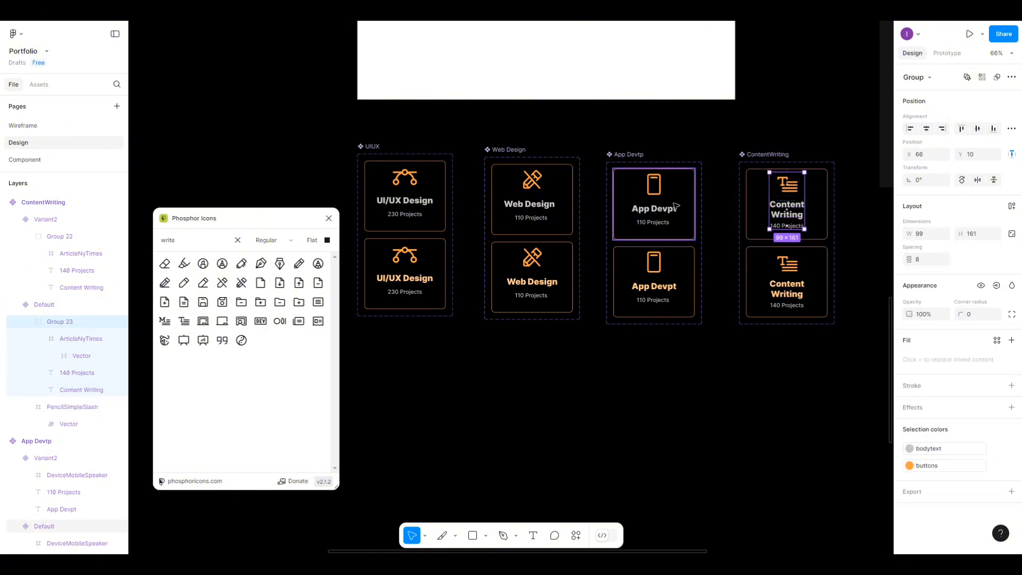
Change the projects label to "117 Projects" in both App Devtp cards, and close the Phosphor Icons plugin.
double_click(646, 223)
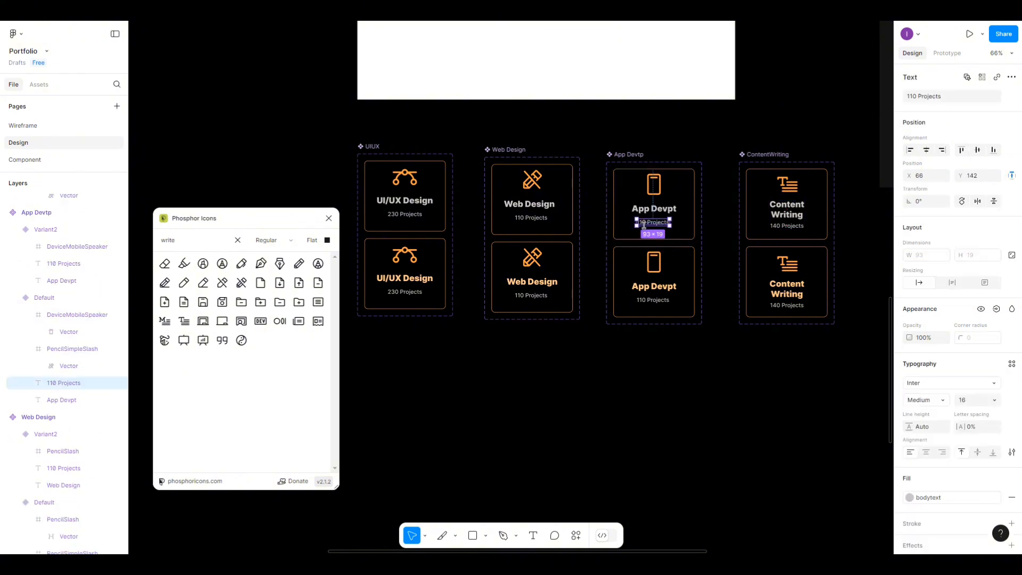
double_click(646, 224)
click(645, 224)
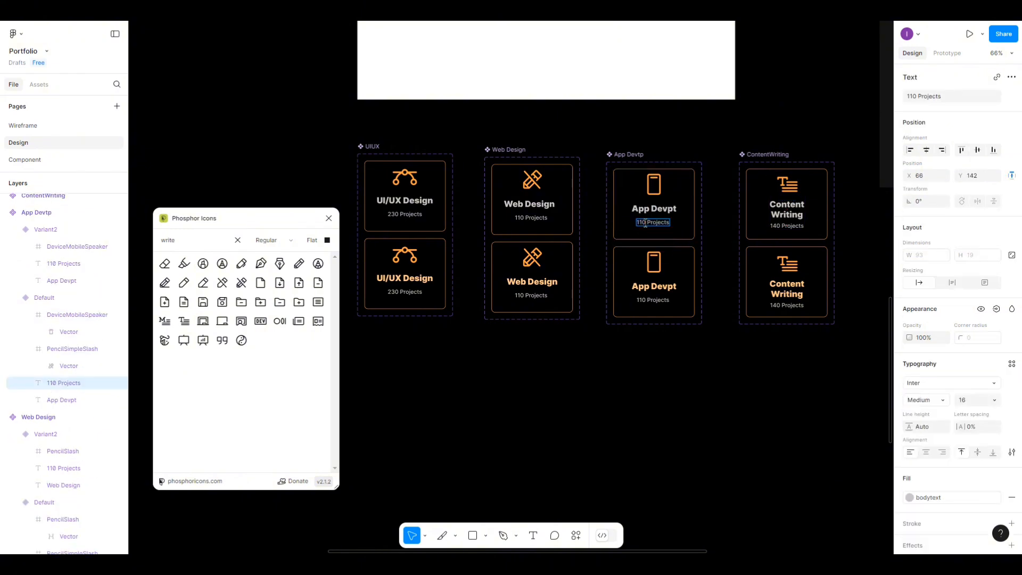
key(BackSpace)
text(7)
double_click(647, 301)
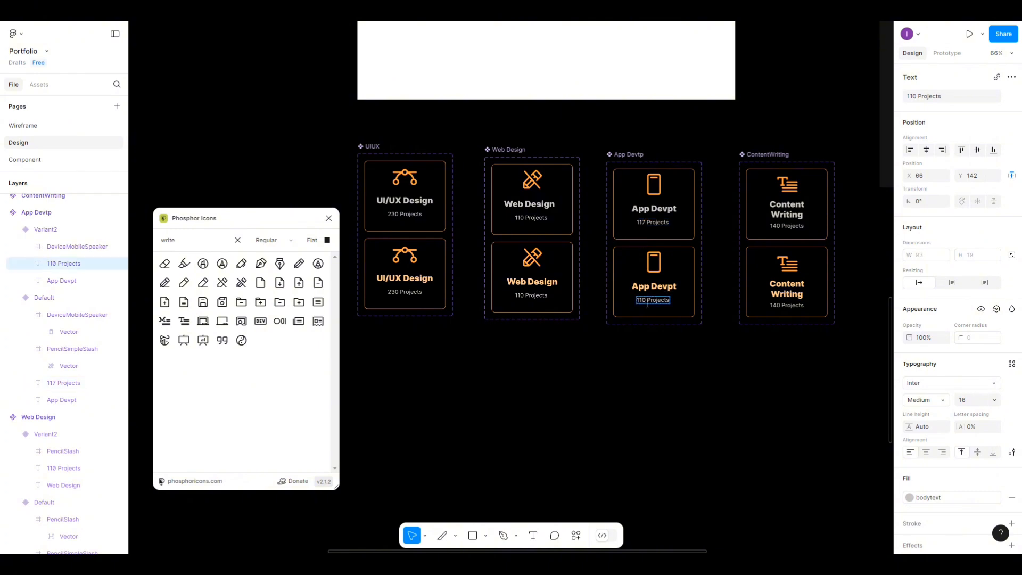
key(BackSpace)
text(7)
key(Escape)
click(591, 360)
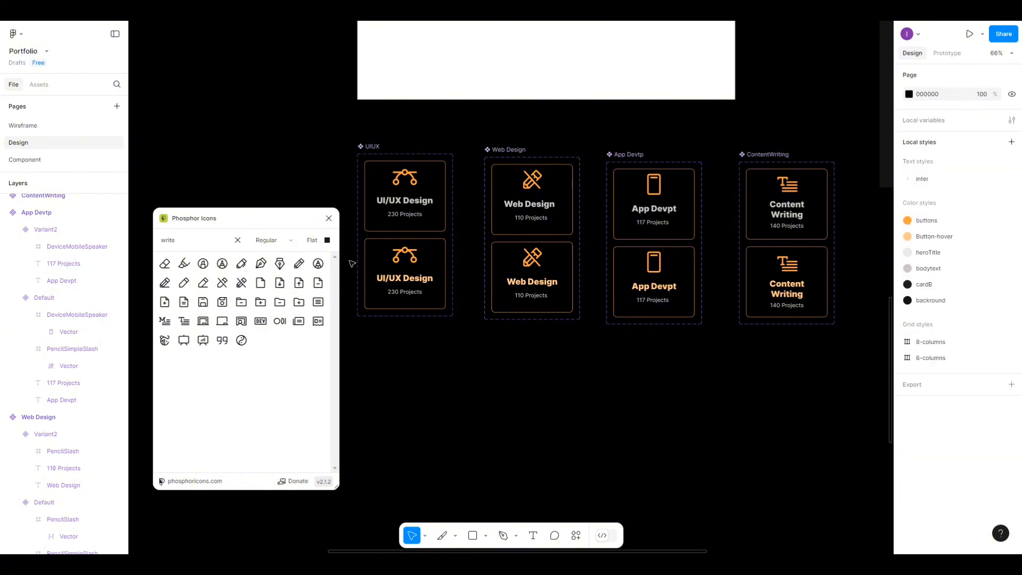
click(328, 219)
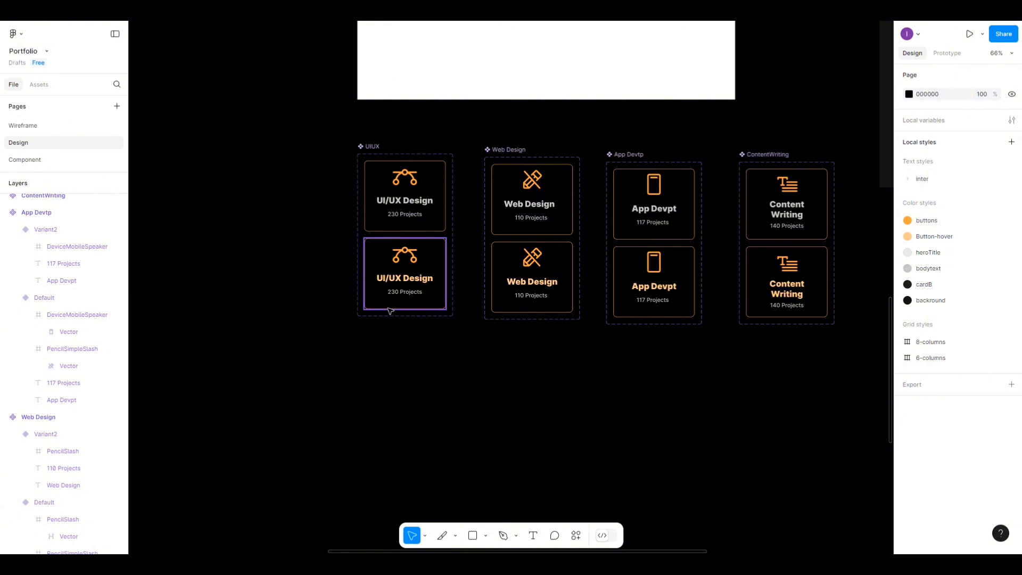
Move the UIUX, Web Design, App Devtp and ContentWriting component sets to the Component page, just below the View Portfolio buttons.
scroll(421, 321, down, 5)
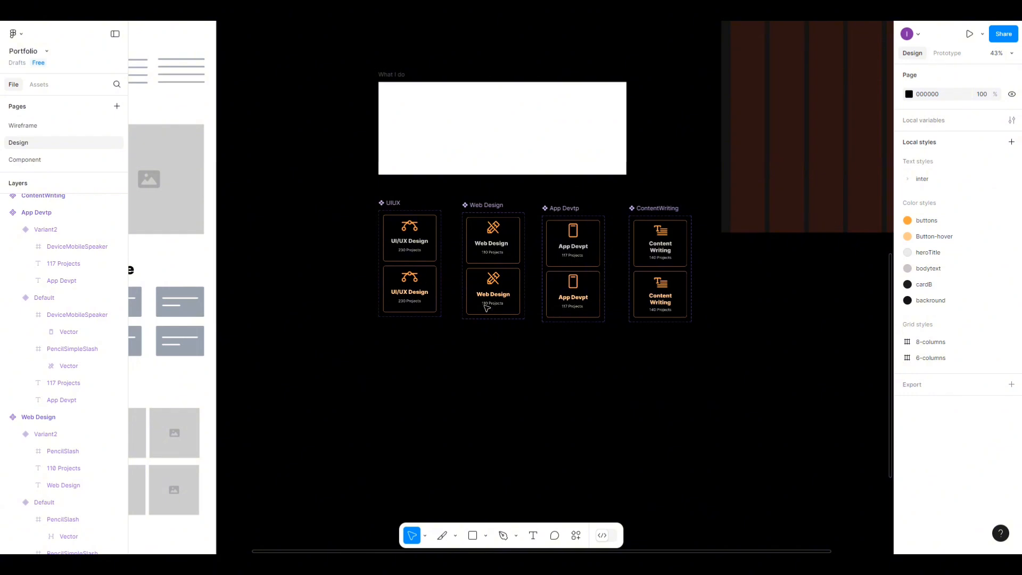
drag(358, 190, 689, 330)
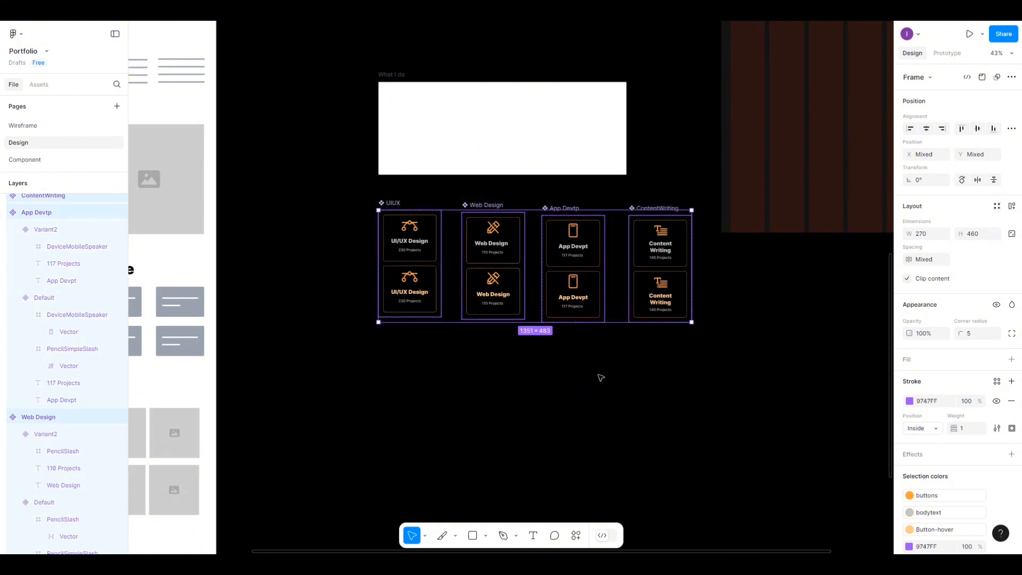
click(556, 348)
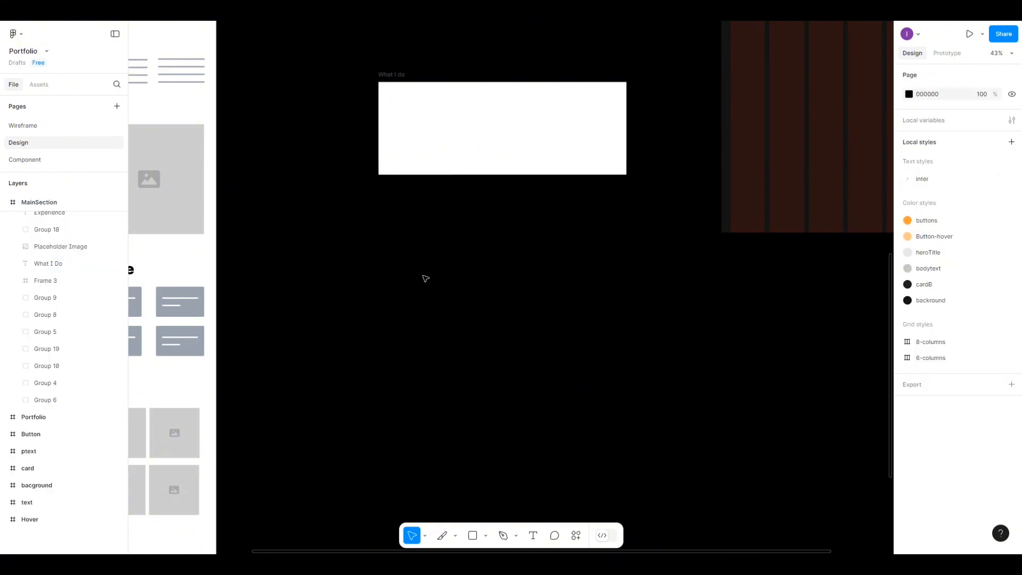
click(27, 157)
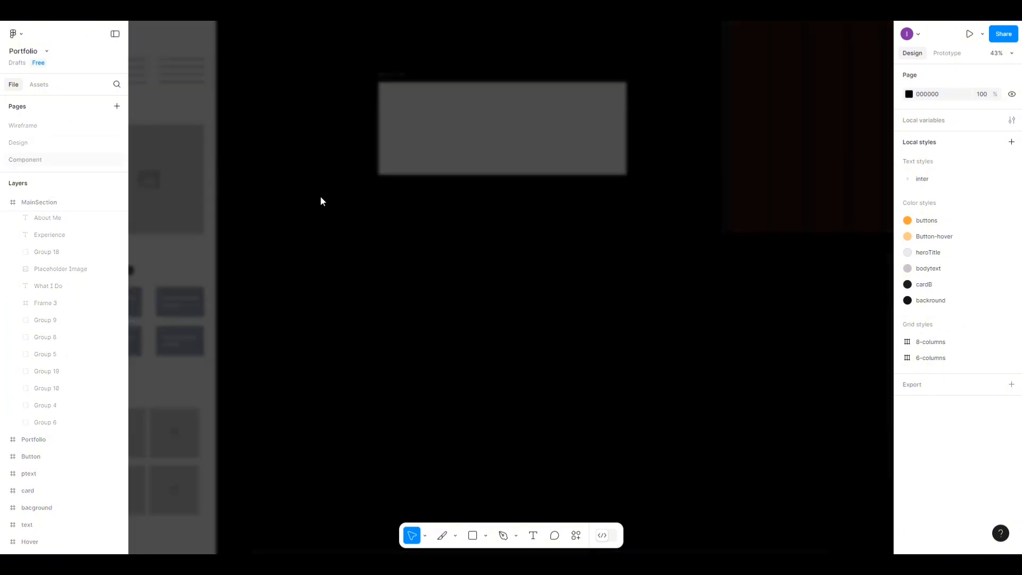
scroll(411, 289, down, 10)
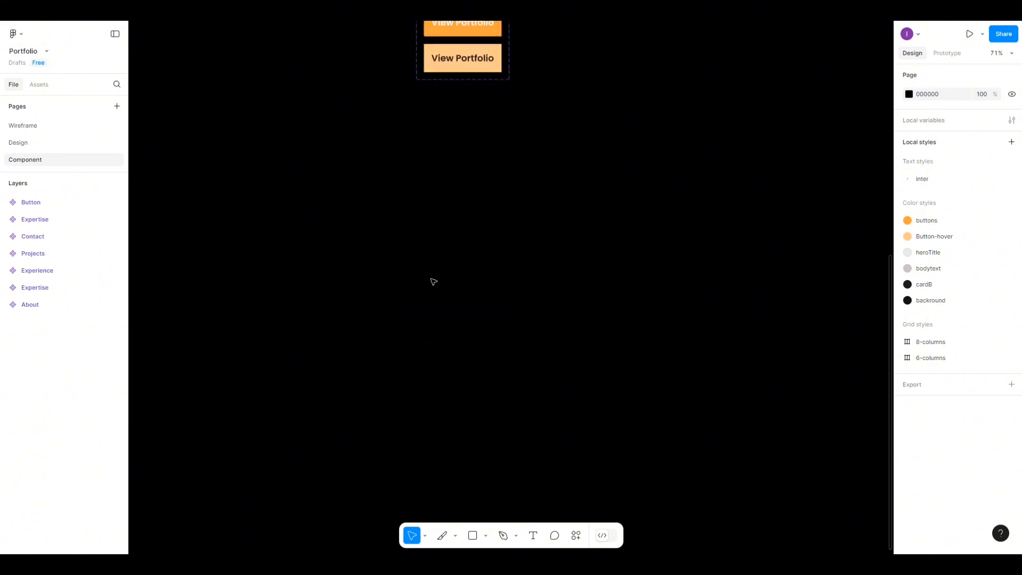
key(ctrl+v)
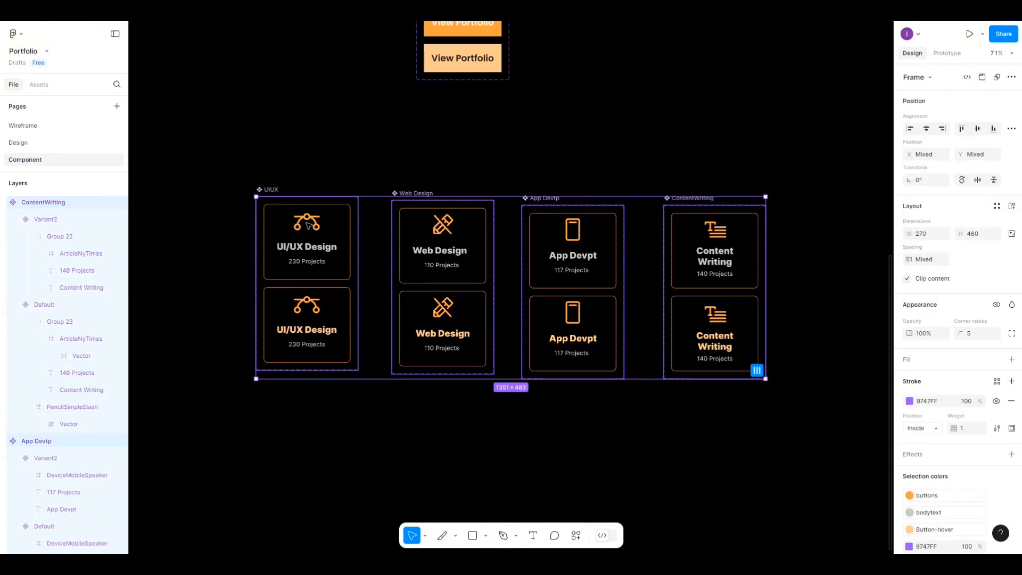
drag(400, 188, 477, 140)
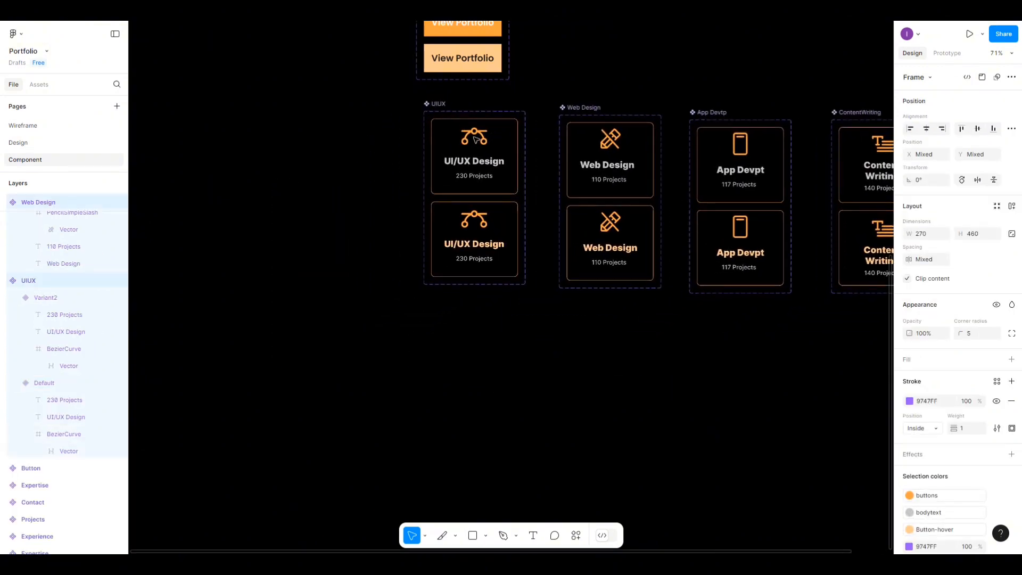
Add a "What I Do" heading on the Design page, below the white What I do frame, in Inter Black size 64.
click(52, 145)
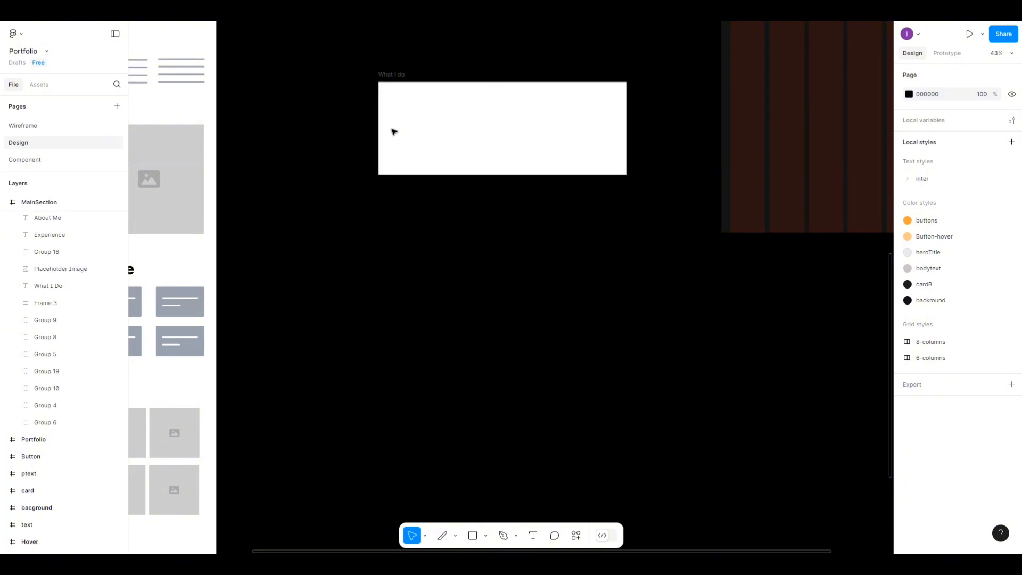
click(403, 129)
click(534, 535)
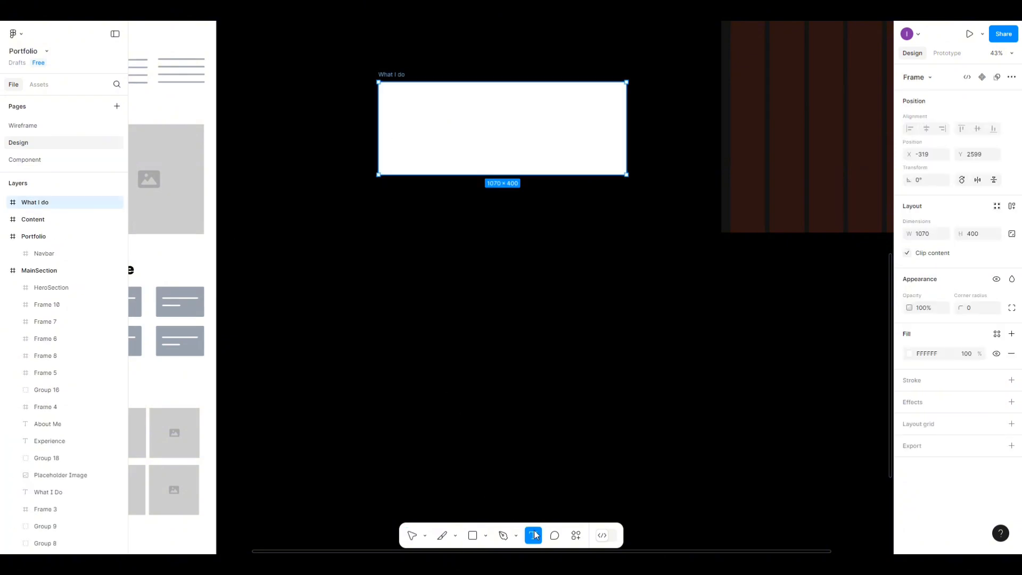
click(470, 260)
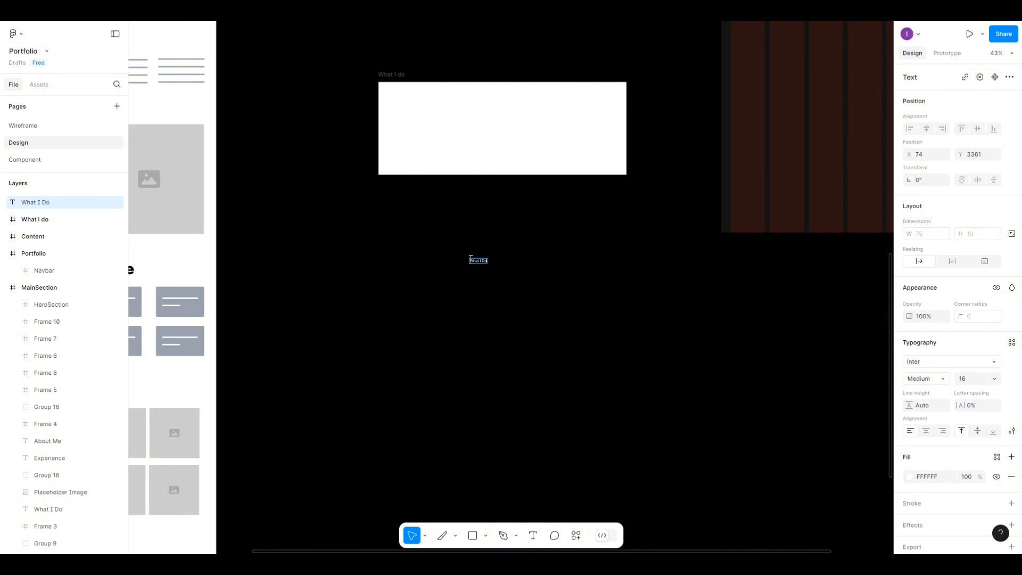
key(Escape)
click(996, 378)
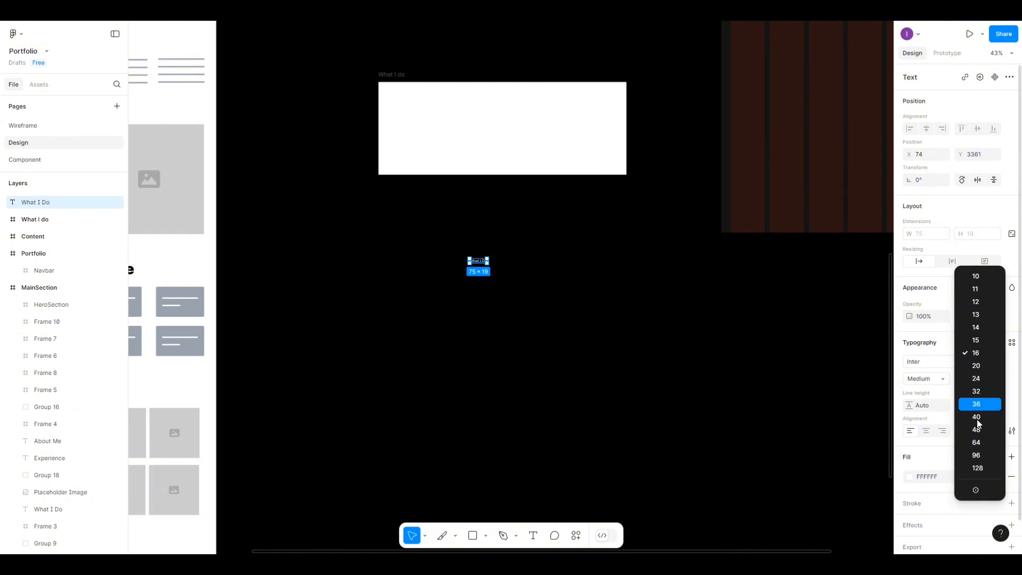
click(976, 444)
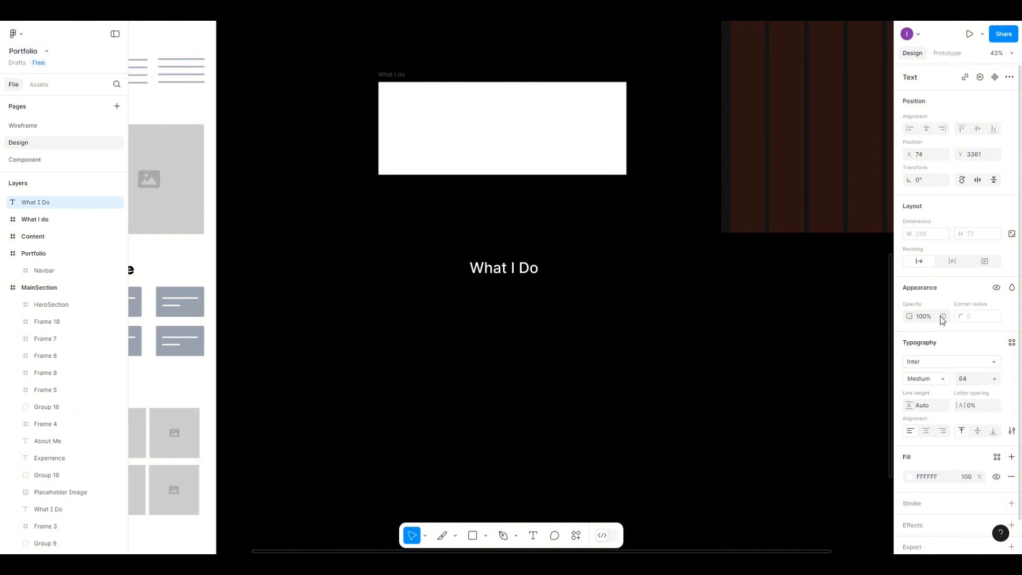
click(942, 379)
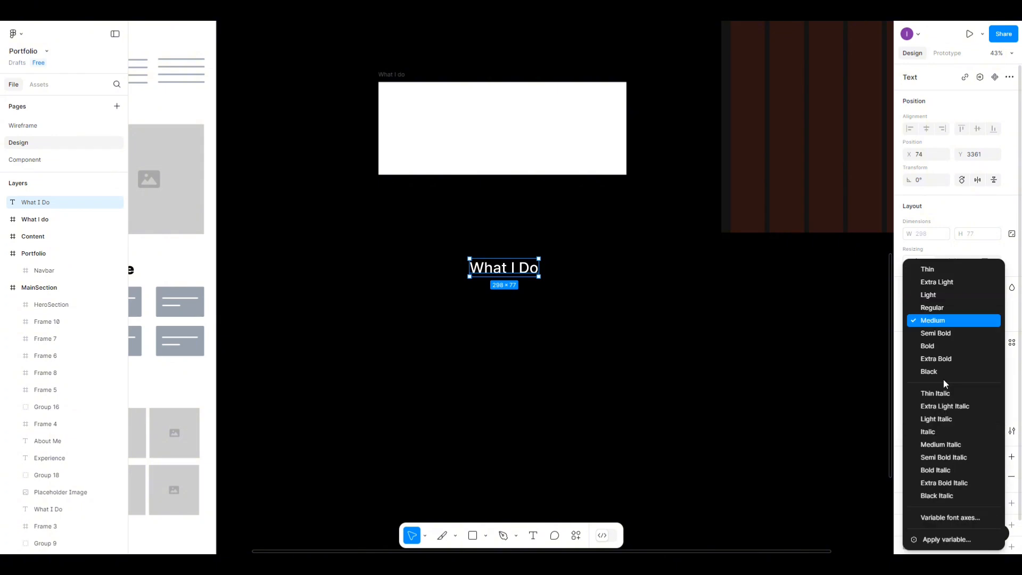
click(941, 372)
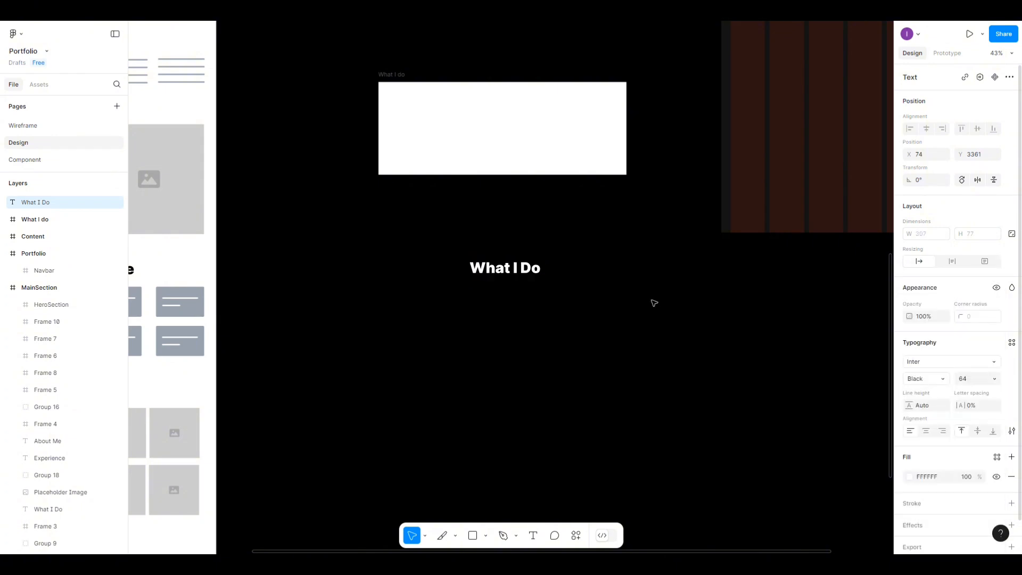
Remove the What I do frame's white fill, and place the heading inside it near the top edge, centered horizontally.
click(394, 93)
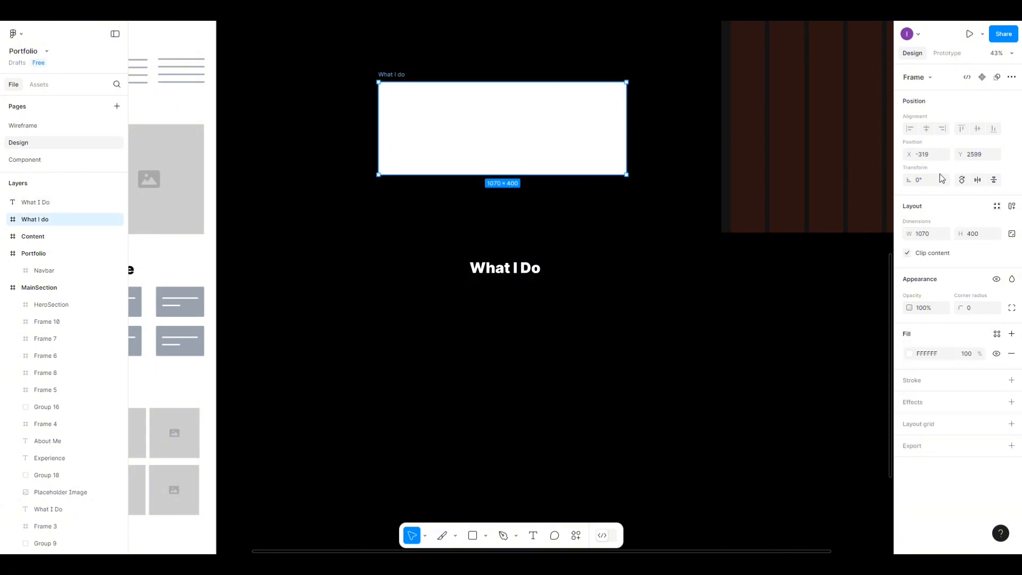
click(1012, 354)
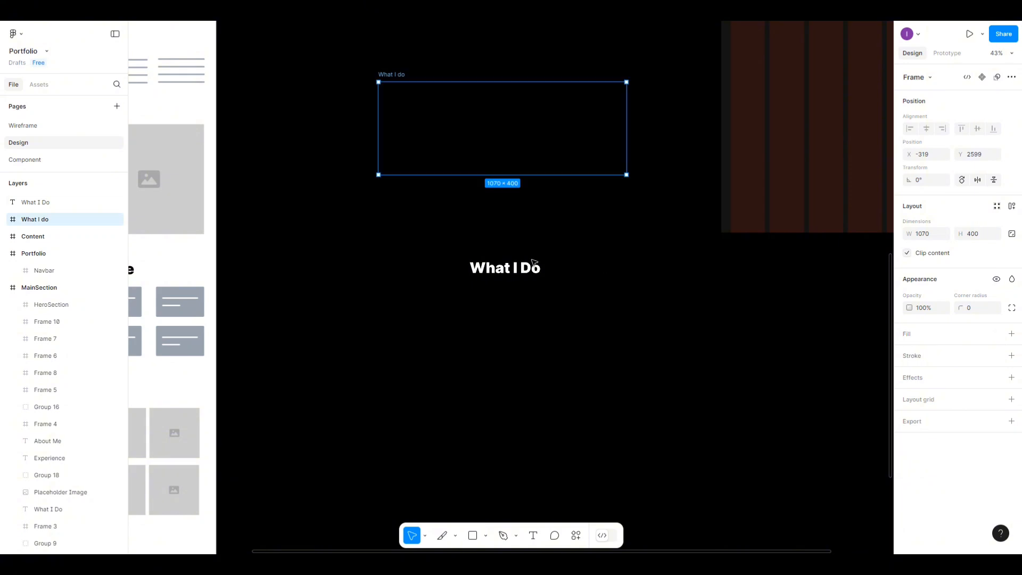
drag(525, 270, 516, 102)
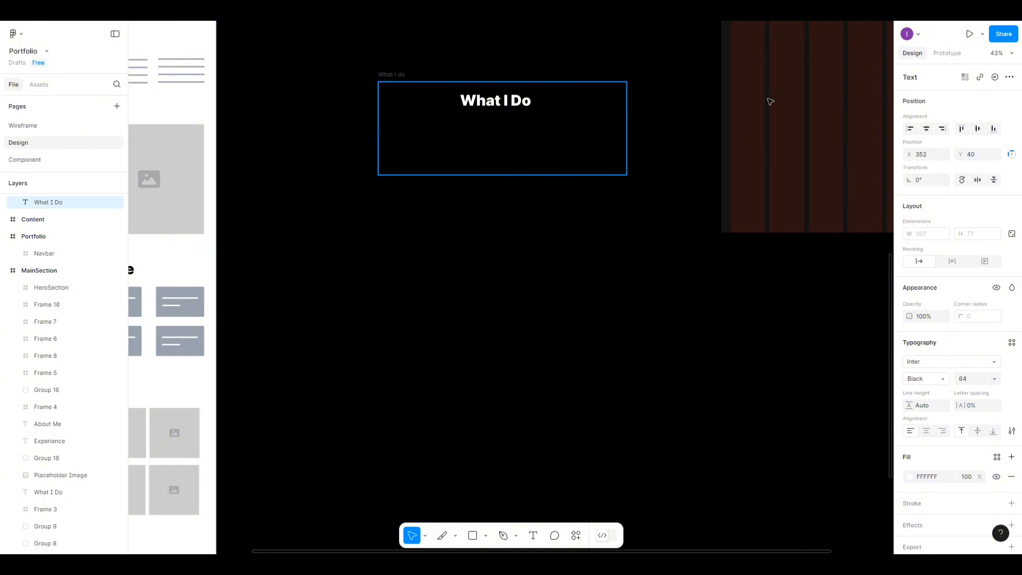
click(927, 128)
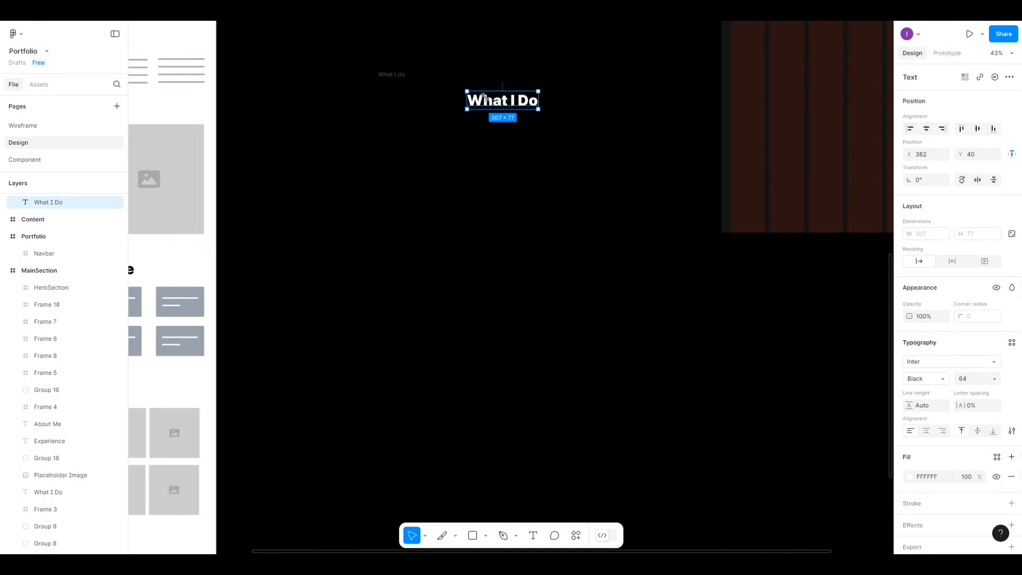
Insert a UIUX card instance from the components created in this file into the What I do frame, below and left of the heading.
click(393, 75)
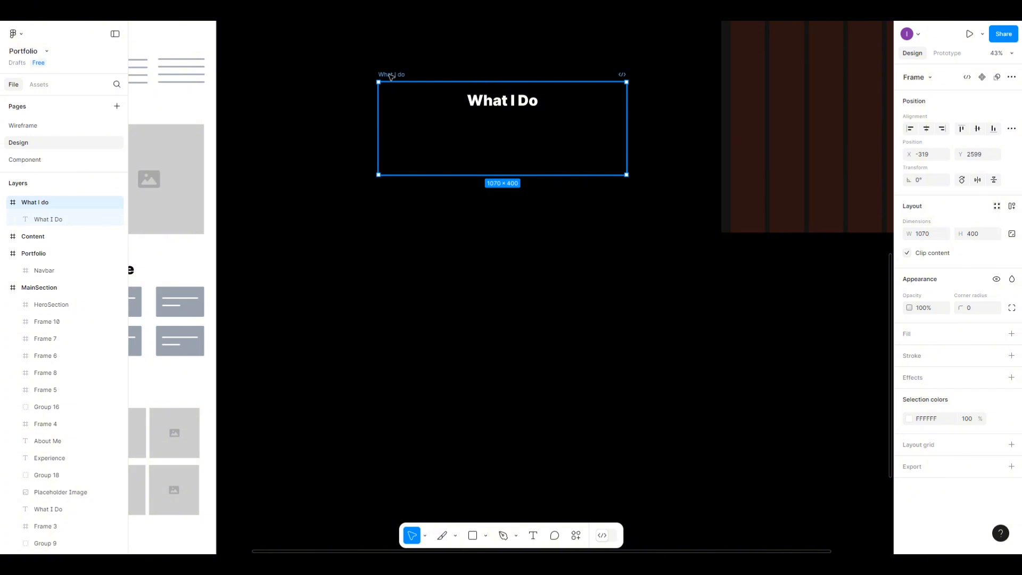
click(40, 63)
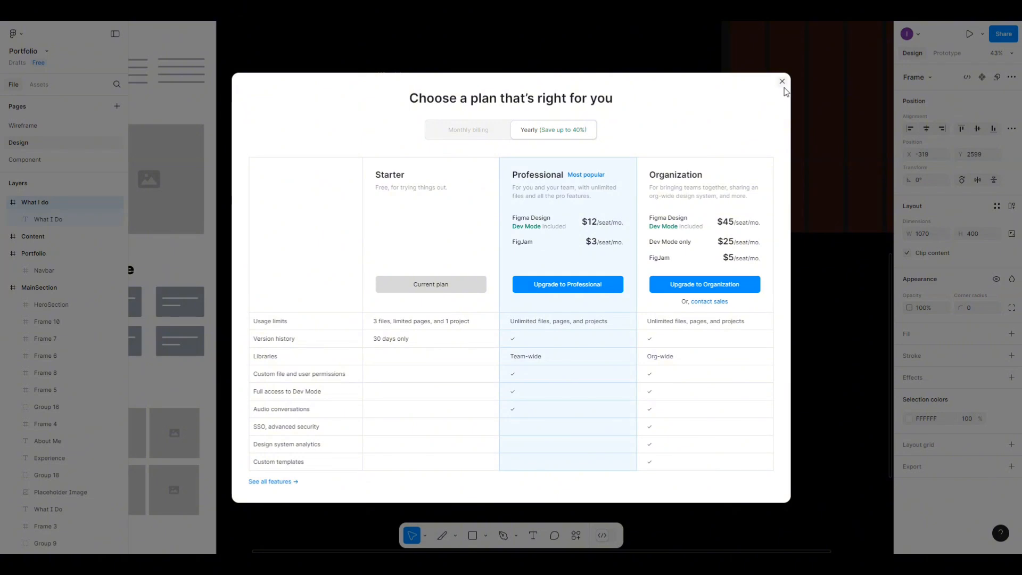
click(782, 81)
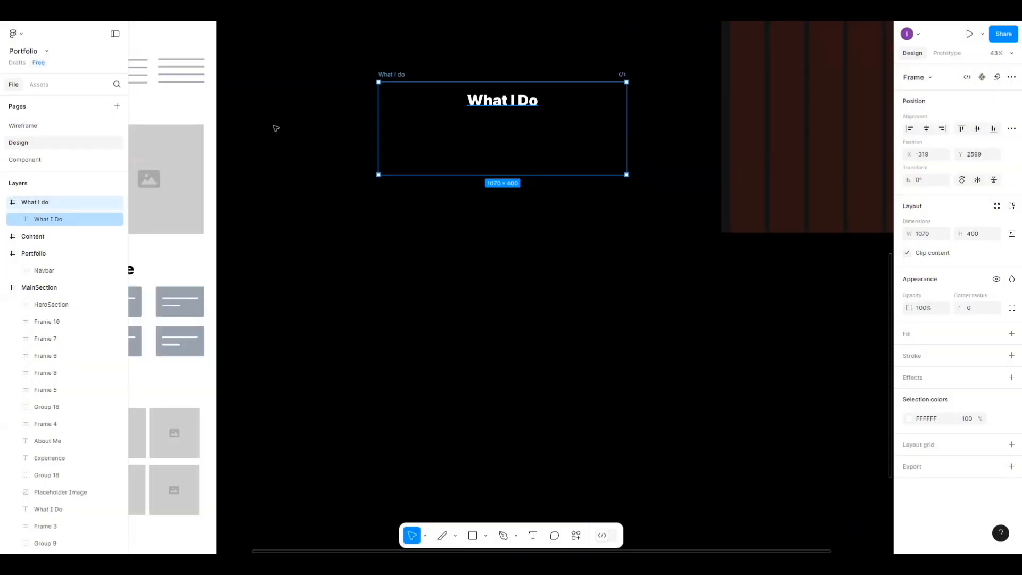
click(38, 85)
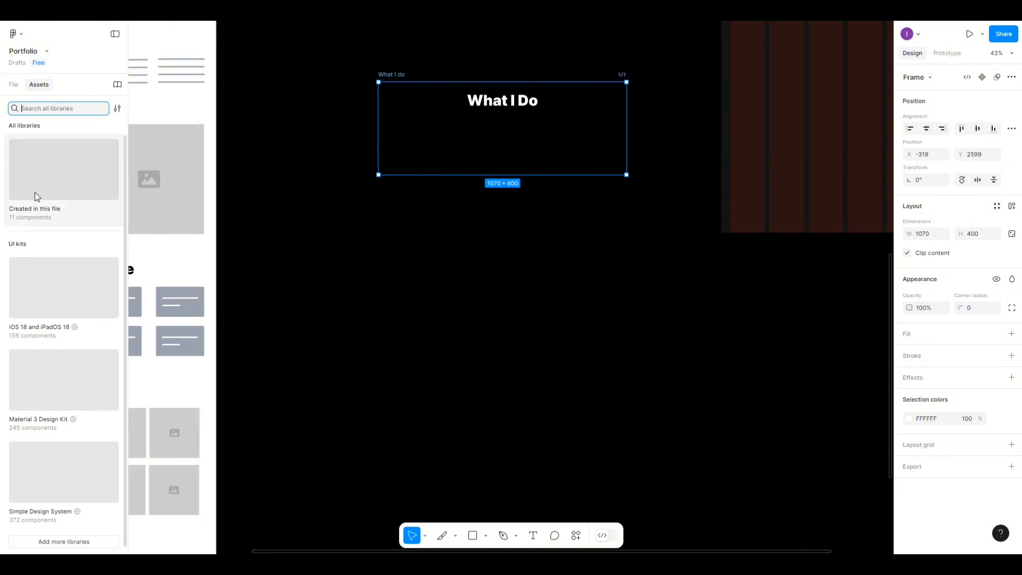
click(44, 169)
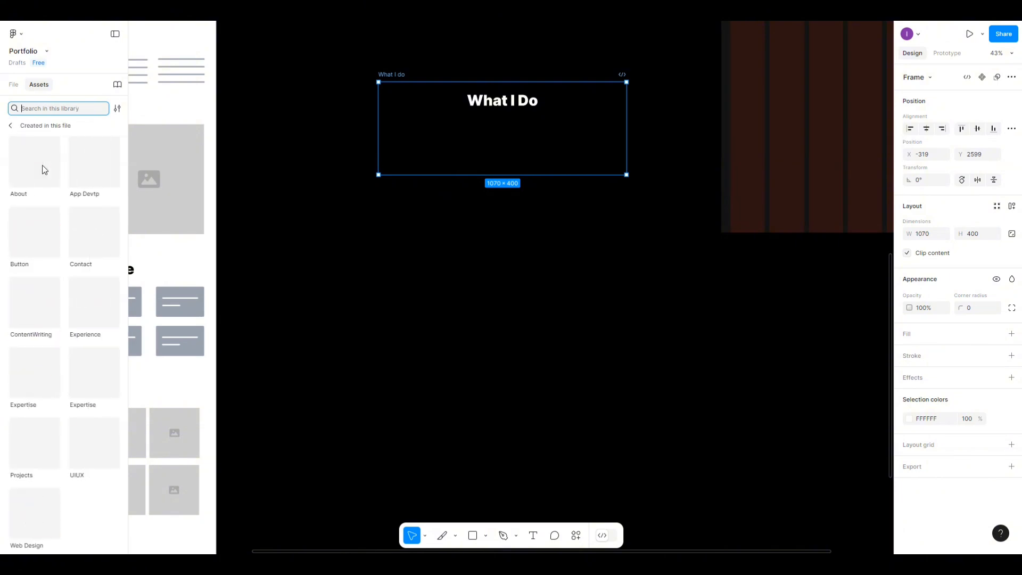
click(93, 173)
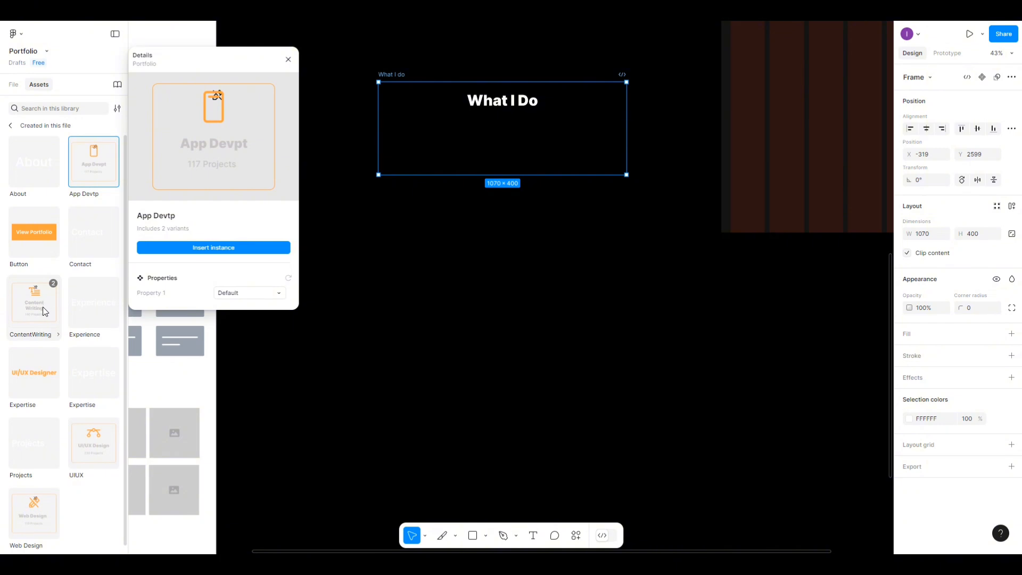
click(37, 379)
drag(36, 378, 91, 368)
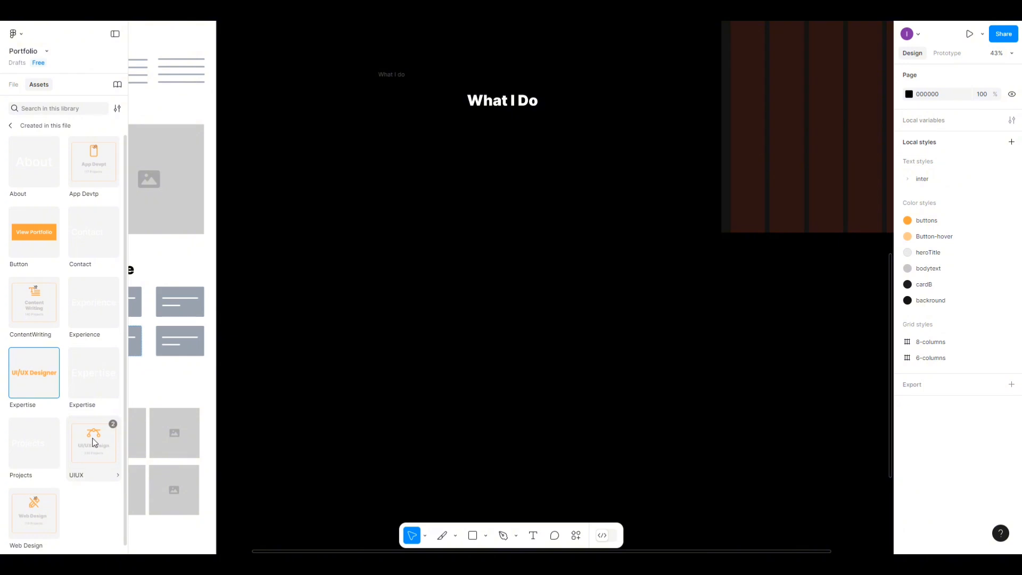
drag(105, 432, 397, 250)
drag(409, 197, 423, 128)
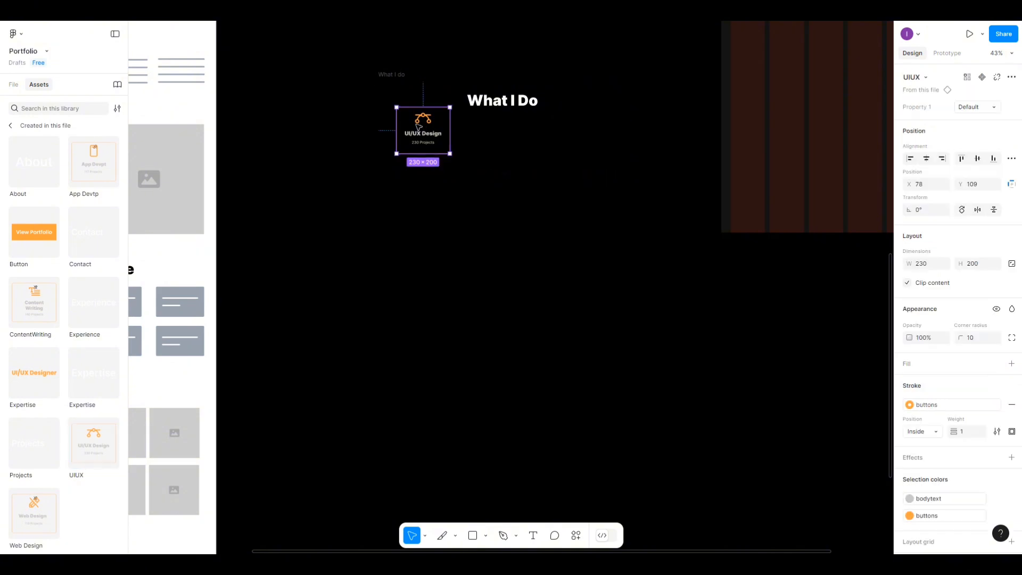
Apply the 6-columns grid style to the What I do frame, and shift the frame slightly left to X -335.
click(398, 77)
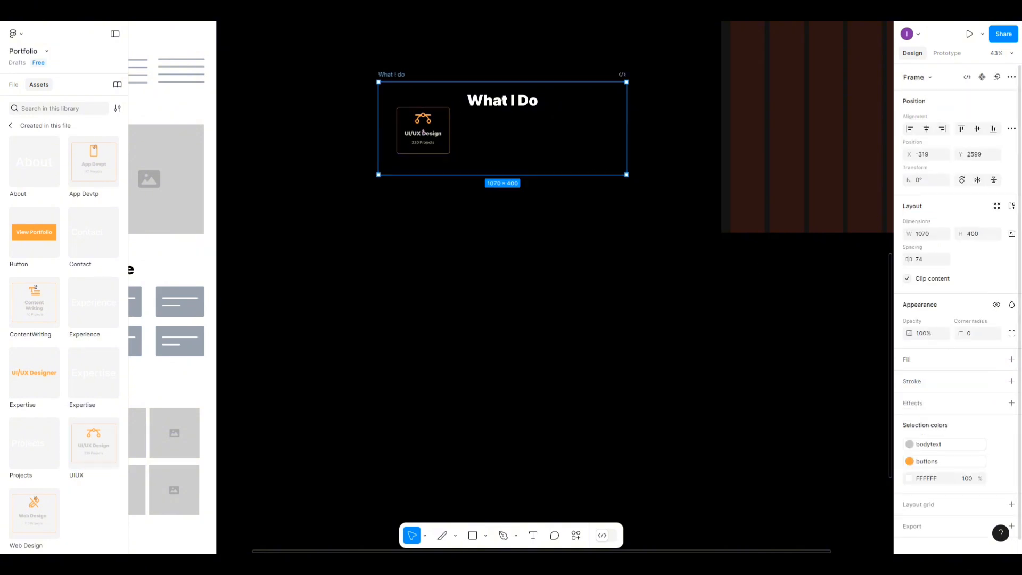
scroll(956, 496, down, 1)
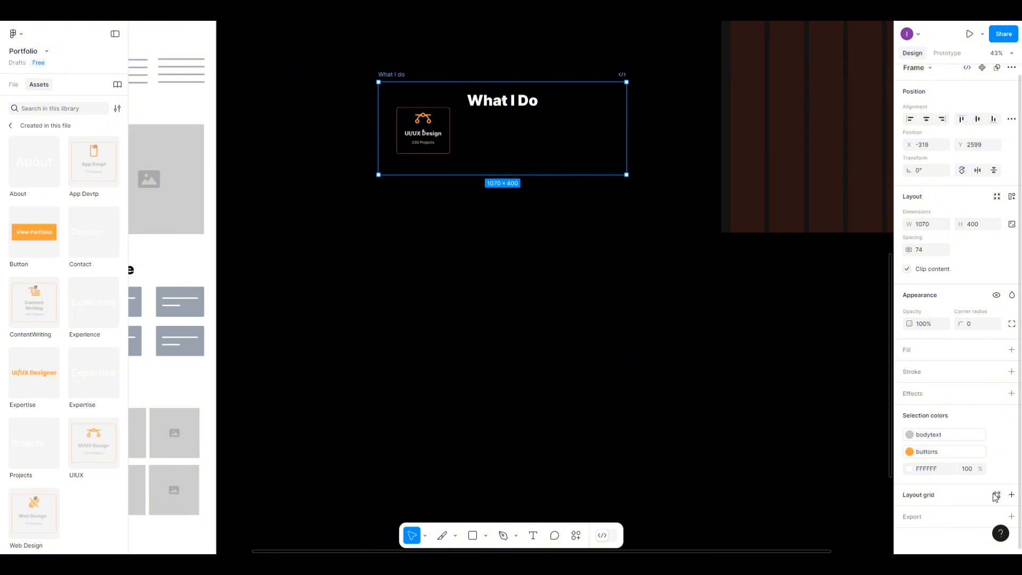
click(996, 495)
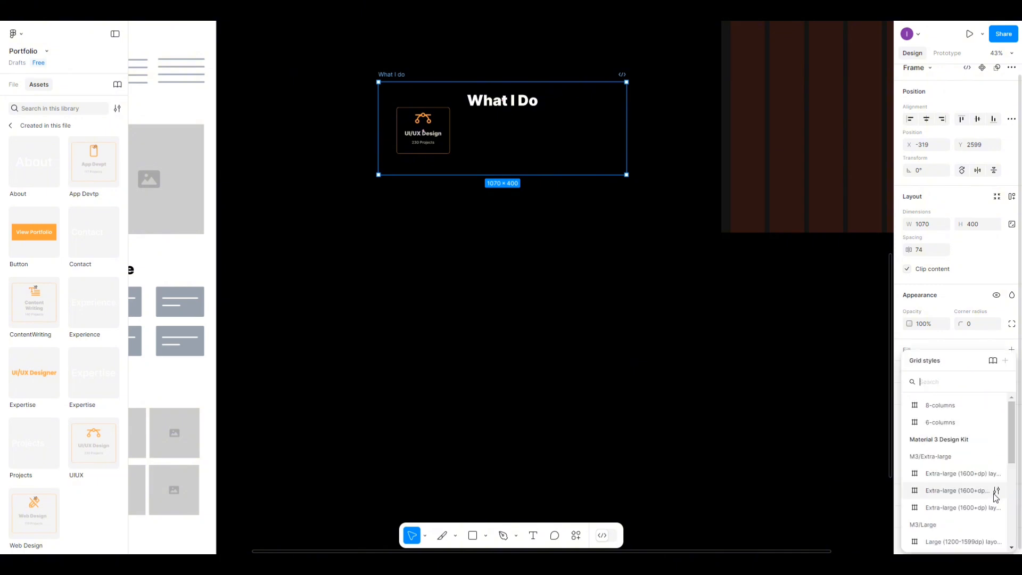
click(936, 423)
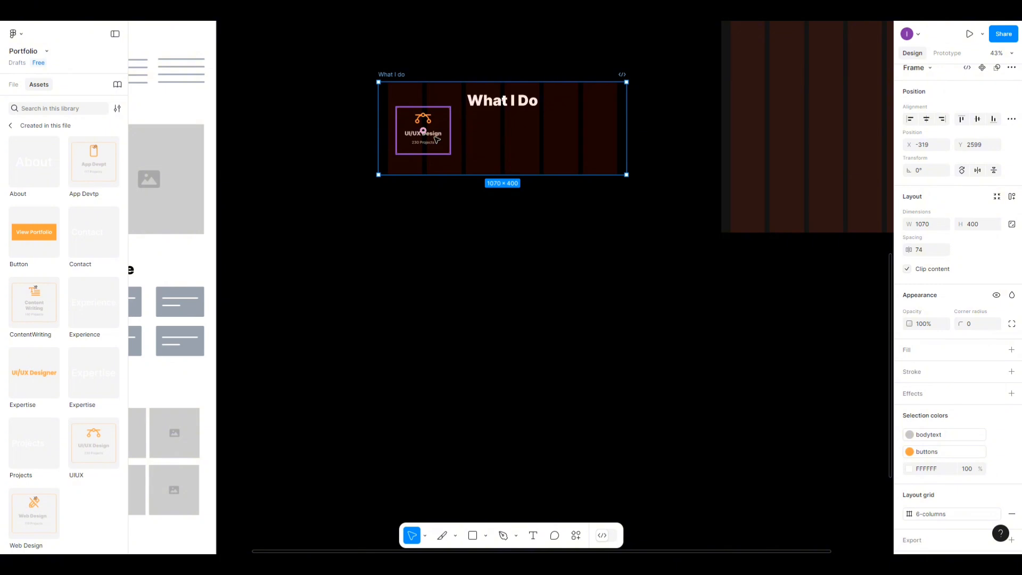
drag(437, 139, 433, 139)
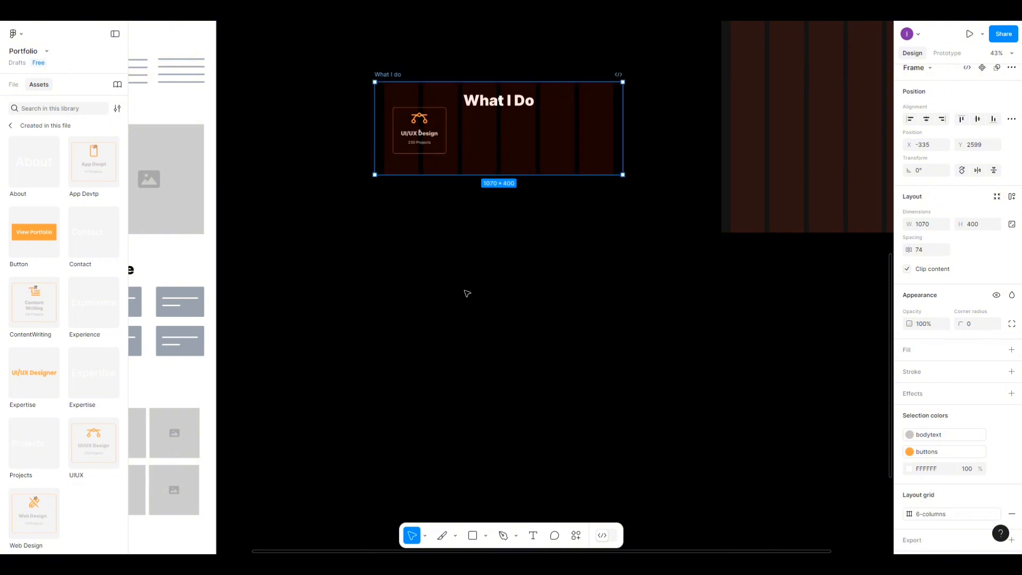
Move the UI/UX Design card left to X 44, in line with the left edge of the first grid column.
scroll(467, 293, up, 5)
scroll(473, 308, up, 5)
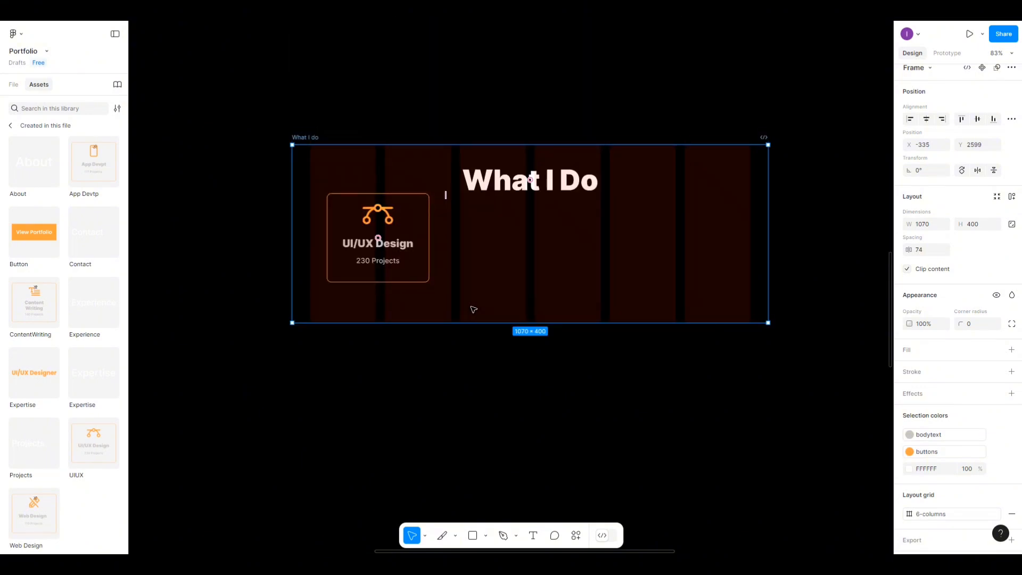
scroll(473, 309, up, 2)
click(394, 256)
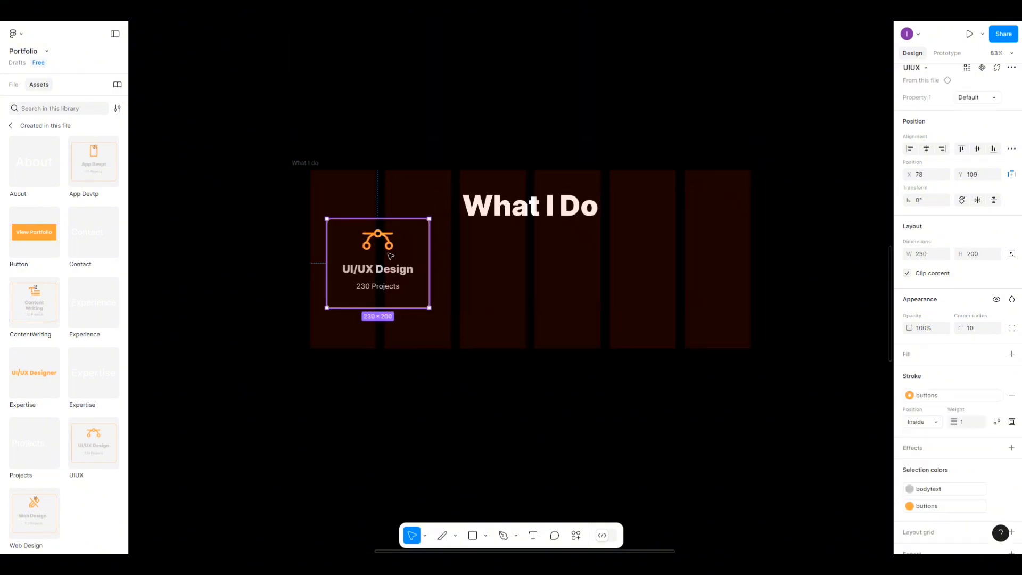
drag(391, 256, 379, 256)
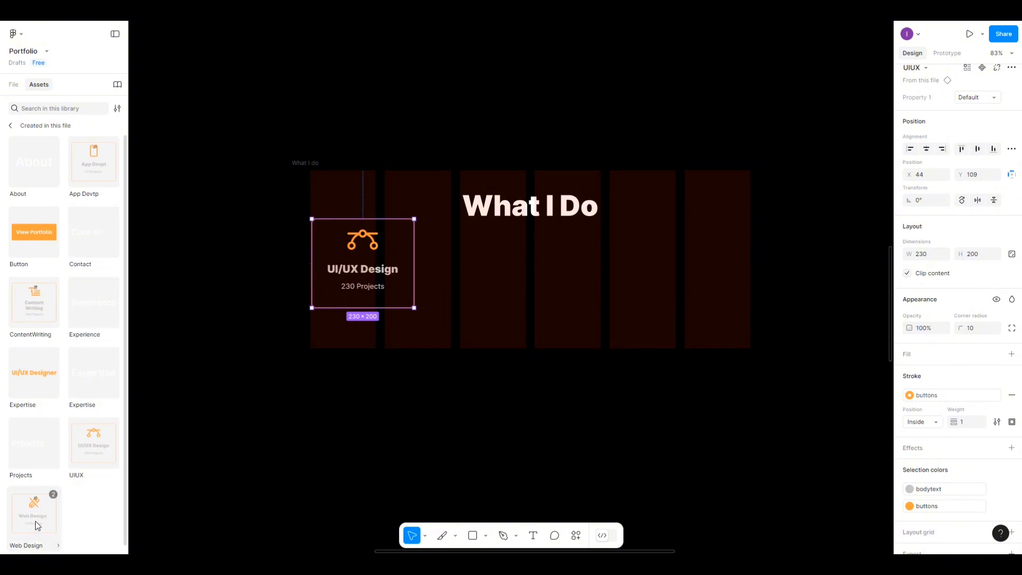
Insert Web Design, App Devtp and ContentWriting card instances in a row to the right of the UI/UX Design card.
drag(37, 524, 485, 283)
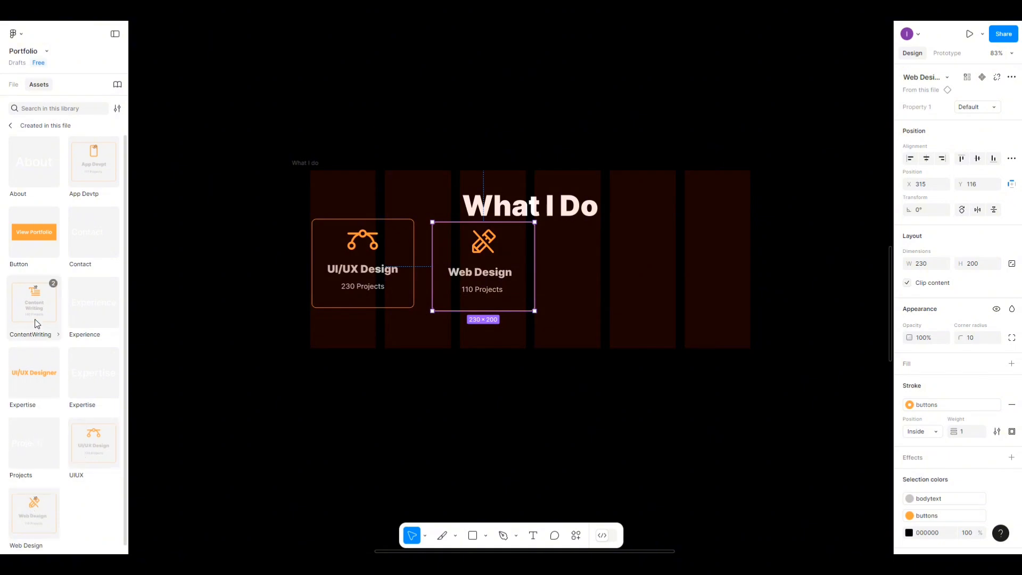
drag(94, 159, 597, 287)
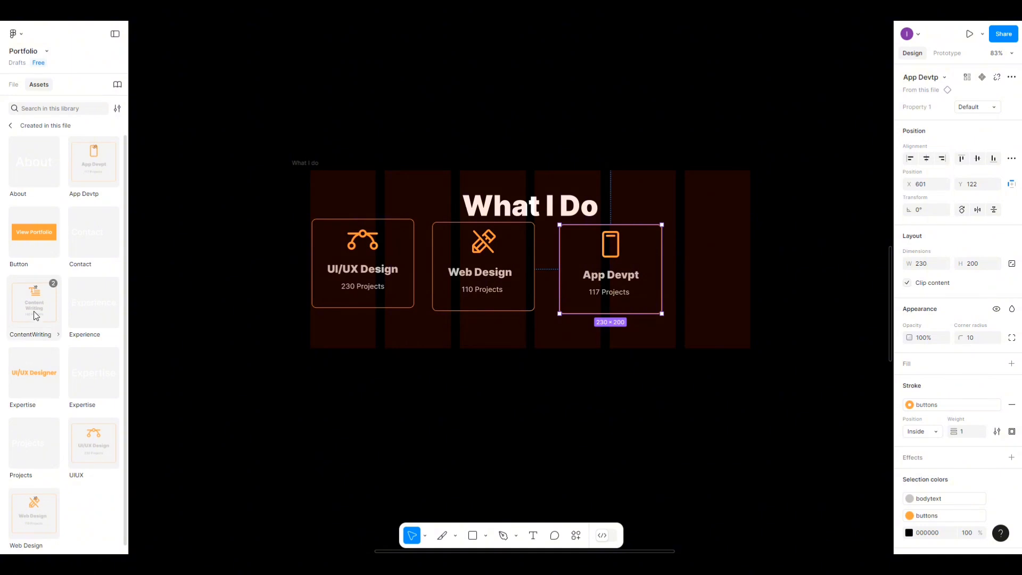
drag(34, 314, 718, 294)
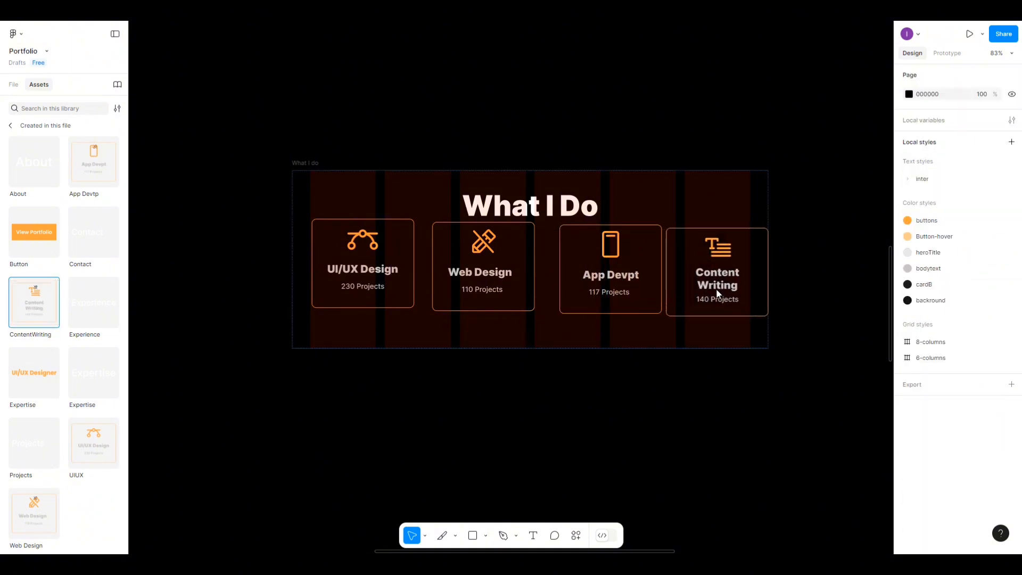
Distribute the four service cards with equal horizontal spacing, and align them on their vertical centers.
click(383, 281)
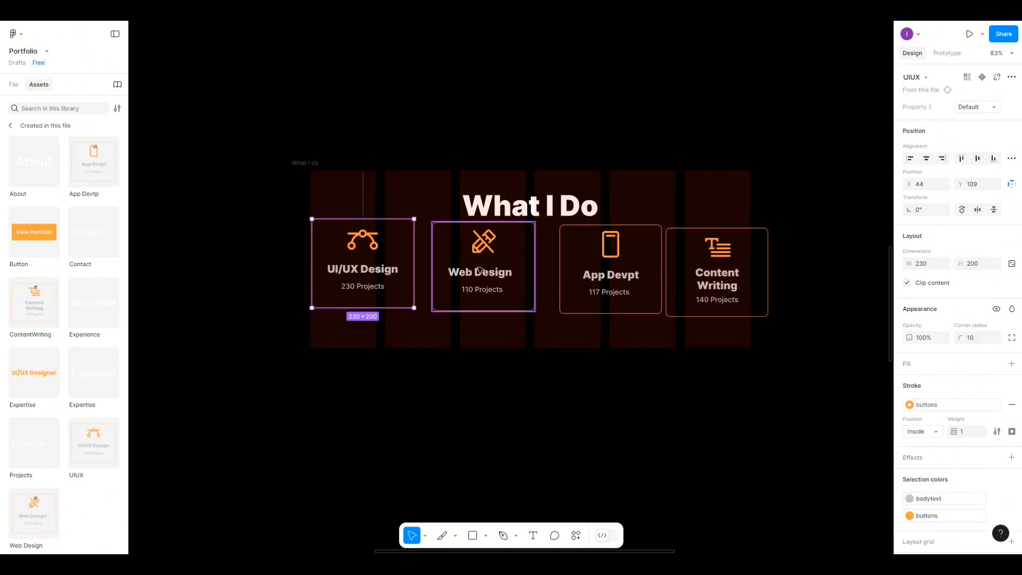
shift+click(482, 277)
shift+click(611, 276)
shift+click(708, 272)
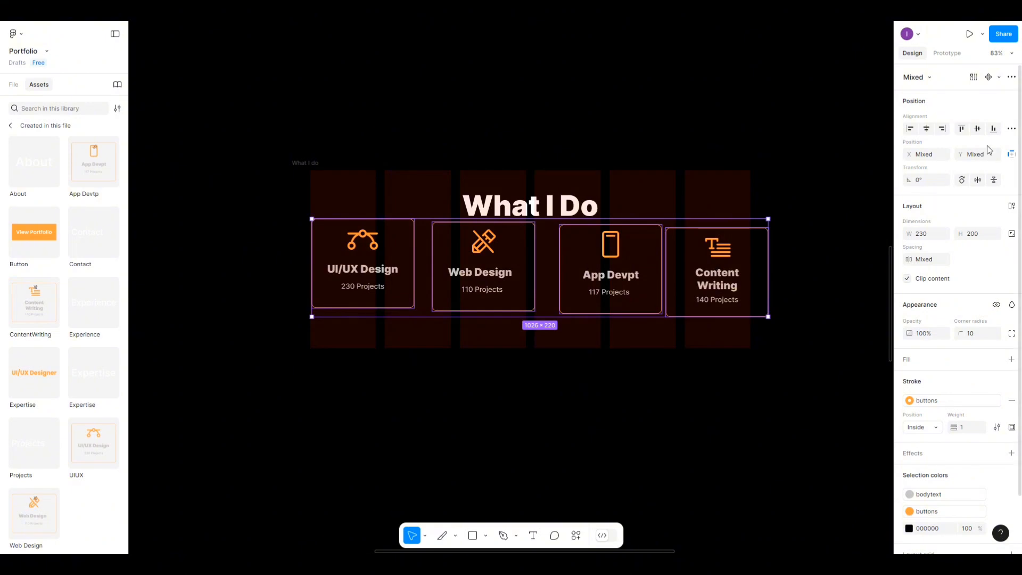
click(1012, 129)
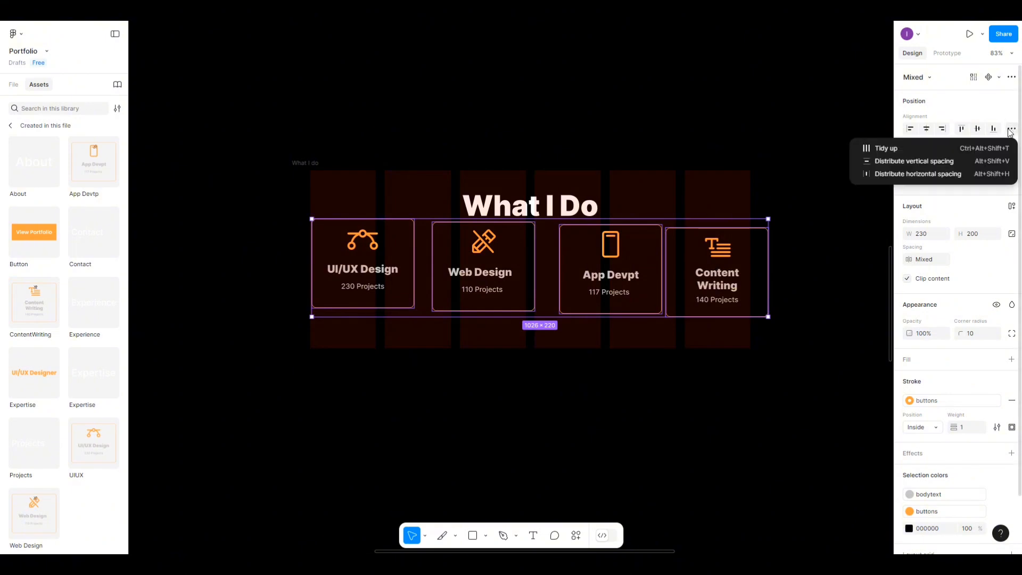
click(939, 169)
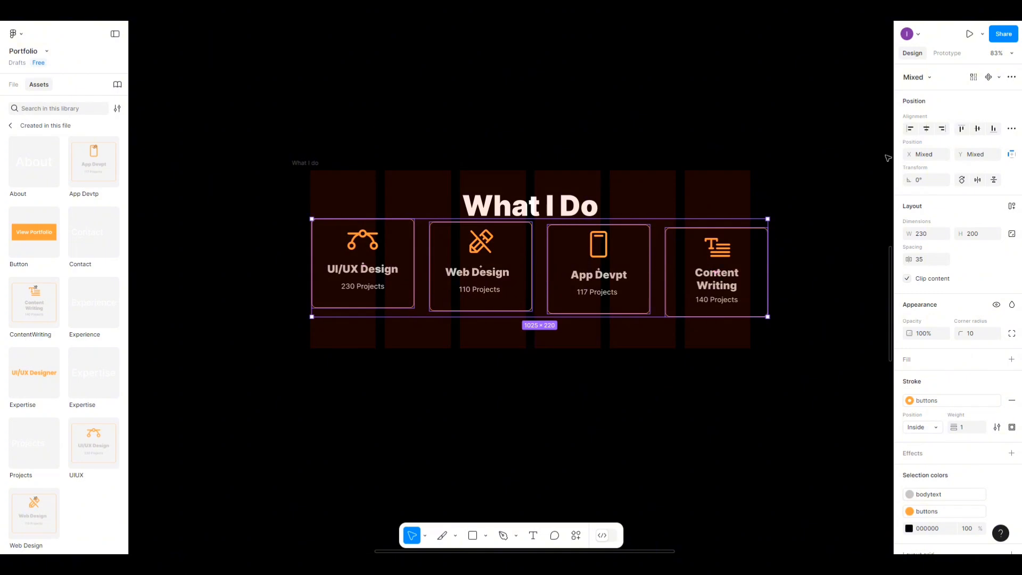
click(976, 130)
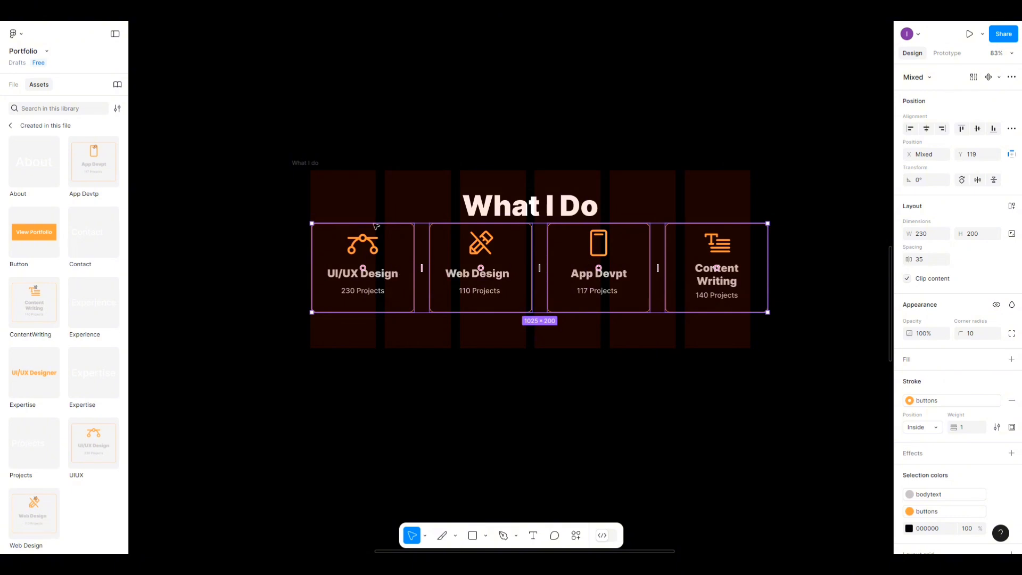
Move the Web Design, App Devpt and Content Writing cards left to X 287, 536 and 785, closing up the row within the grid.
click(836, 217)
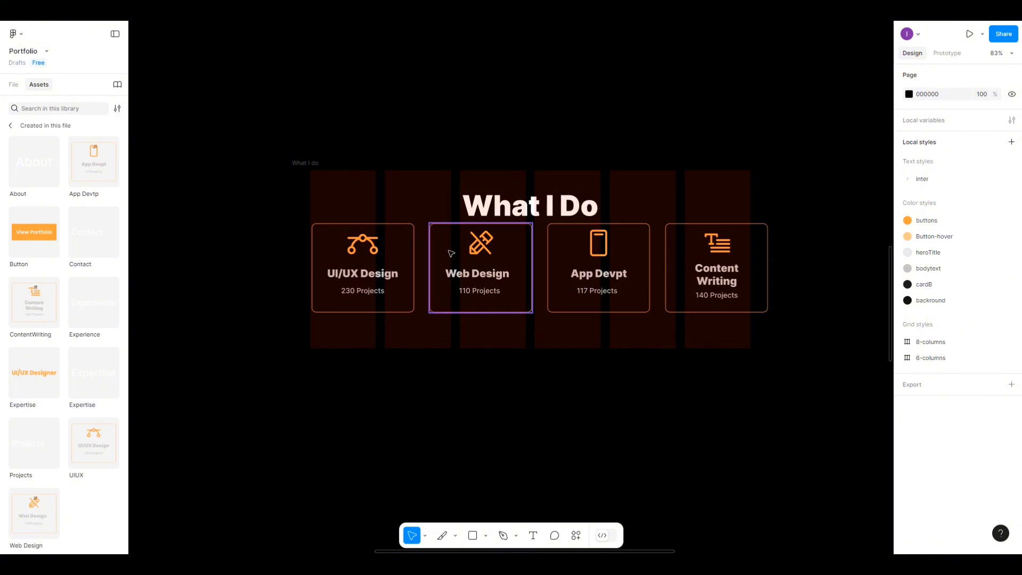
drag(452, 254, 442, 253)
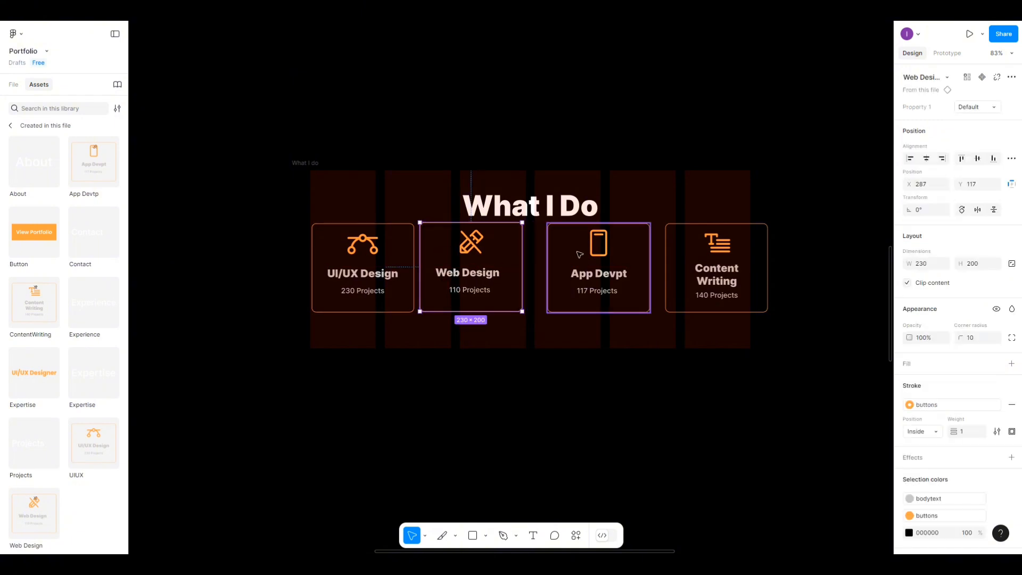
drag(564, 254, 547, 253)
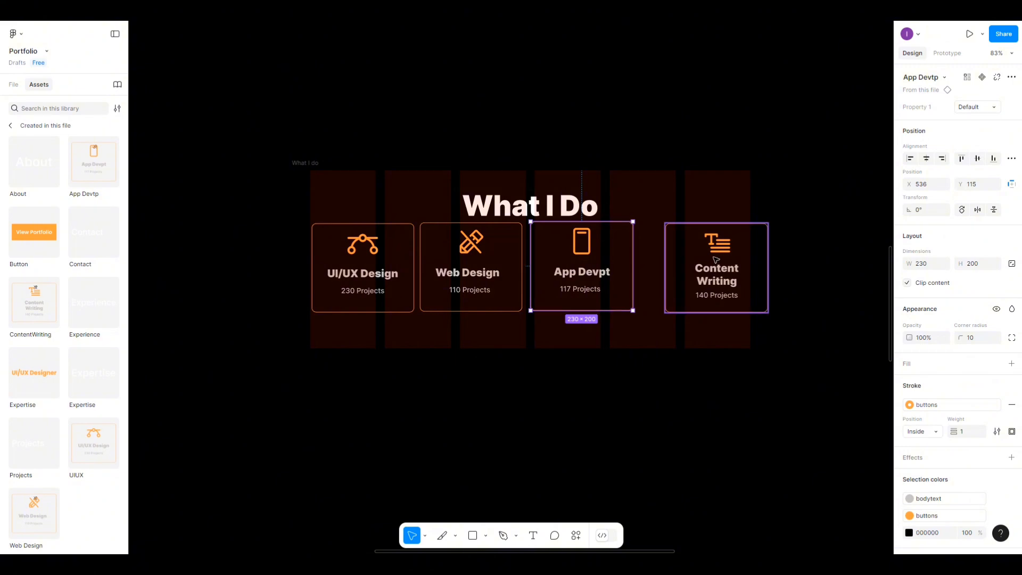
drag(715, 260, 690, 258)
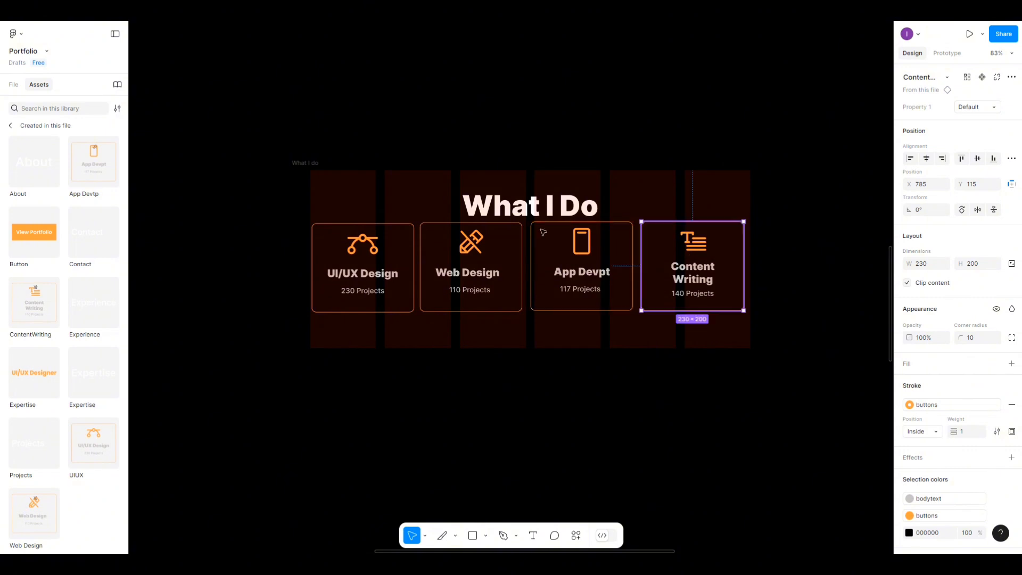
Move the What I do frame to X -340, Y 2625, and raise its heading to Y 10, away from the cards.
mouse_move(293, 164)
mouse_down()
mouse_move(305, 164)
mouse_move(288, 175)
mouse_up()
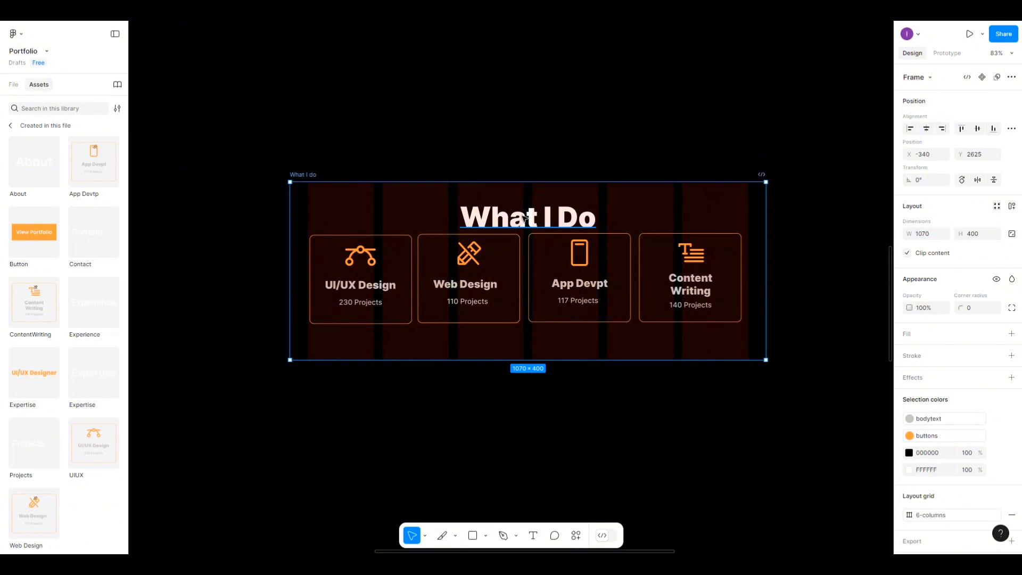
drag(526, 217, 526, 207)
Align the four service cards on their vertical centers.
click(394, 267)
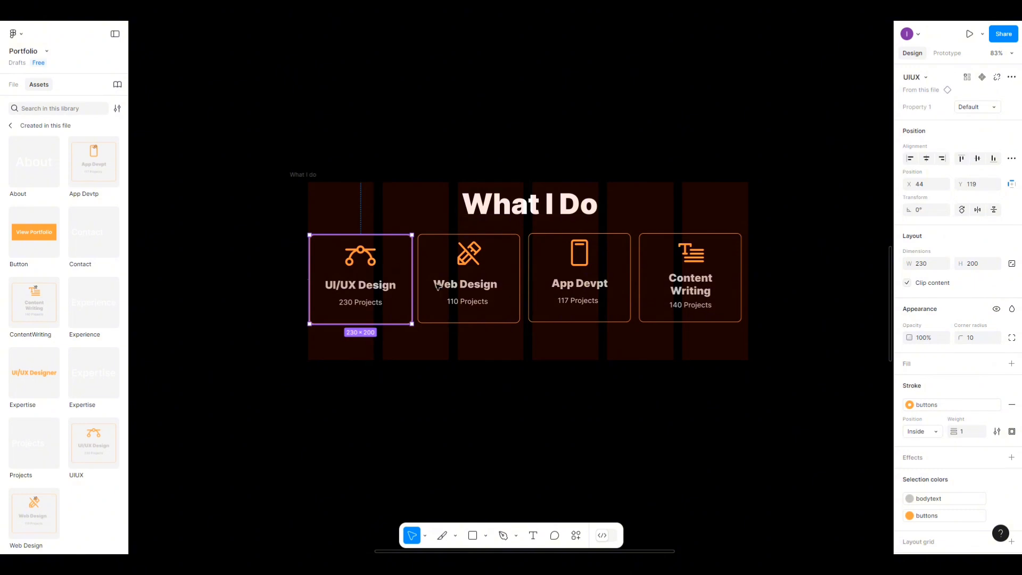
shift+click(482, 295)
shift+click(580, 293)
shift+click(690, 293)
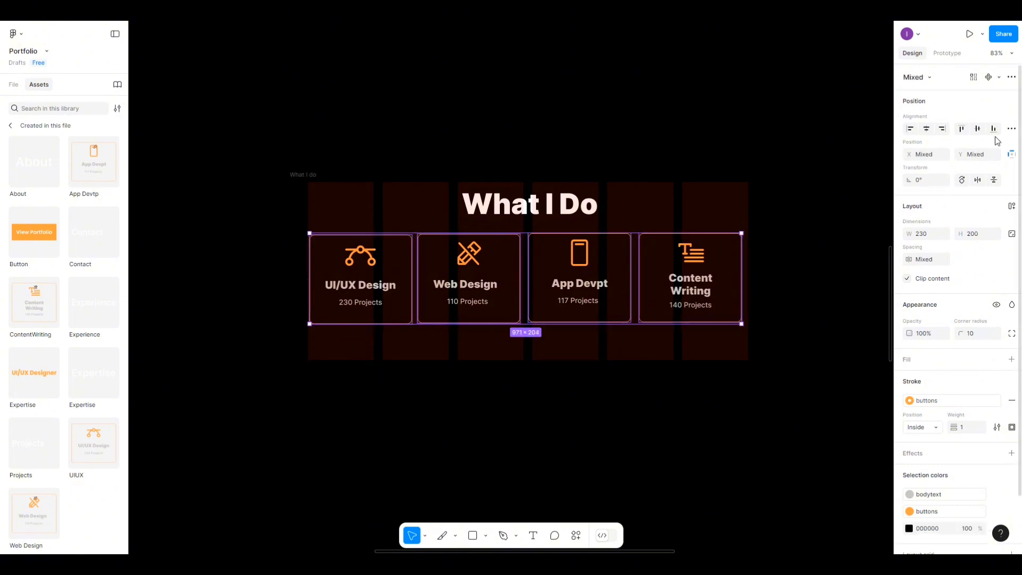
click(978, 129)
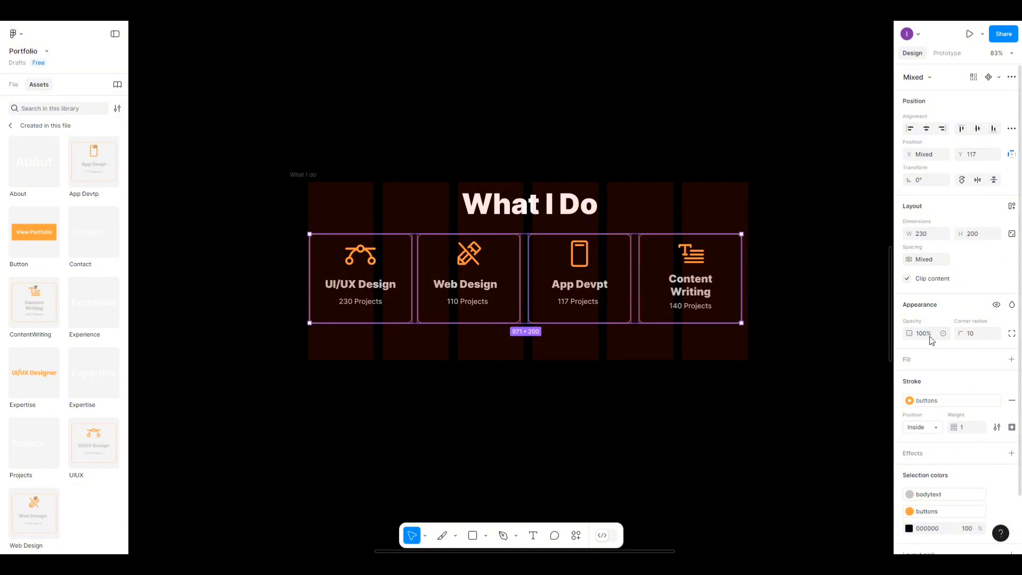
Distribute the four service cards horizontally and set the spacing between them to 20.
click(1011, 129)
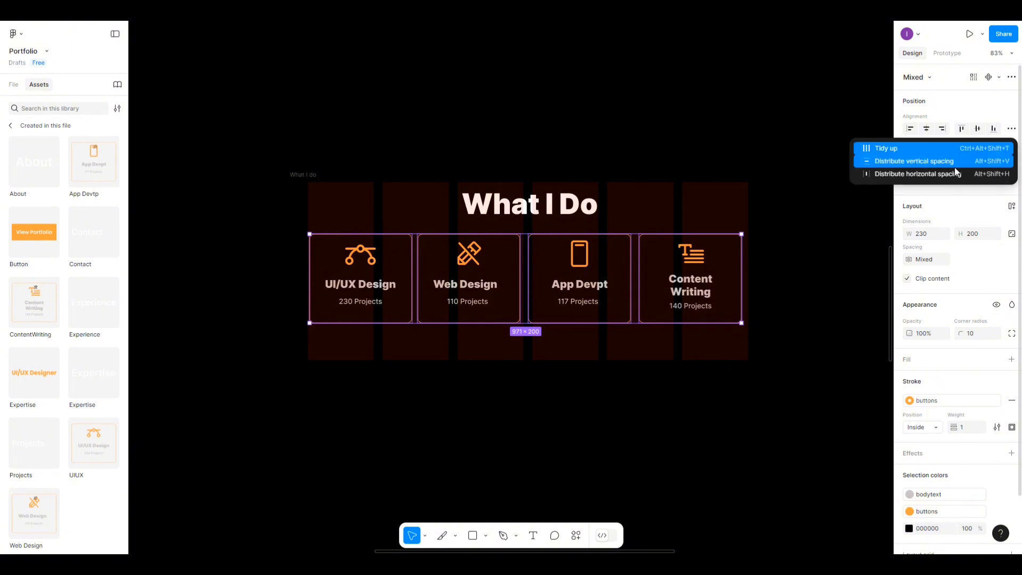
click(941, 173)
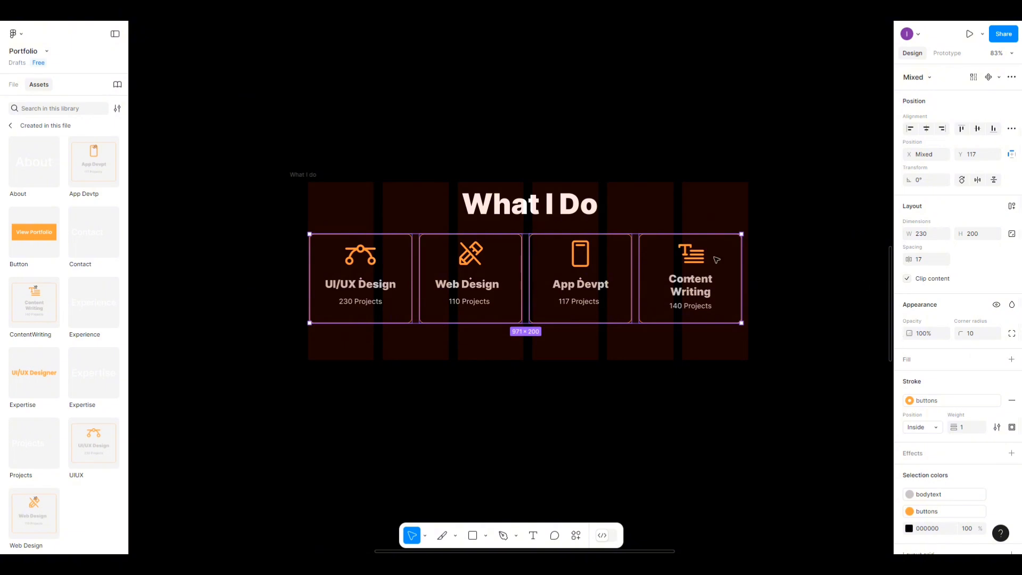
click(929, 266)
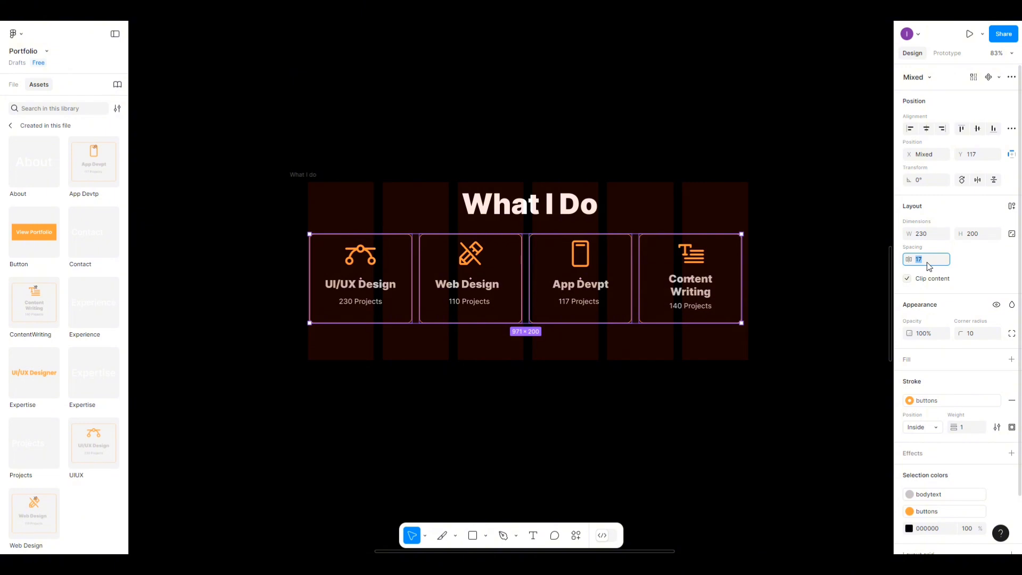
click(765, 246)
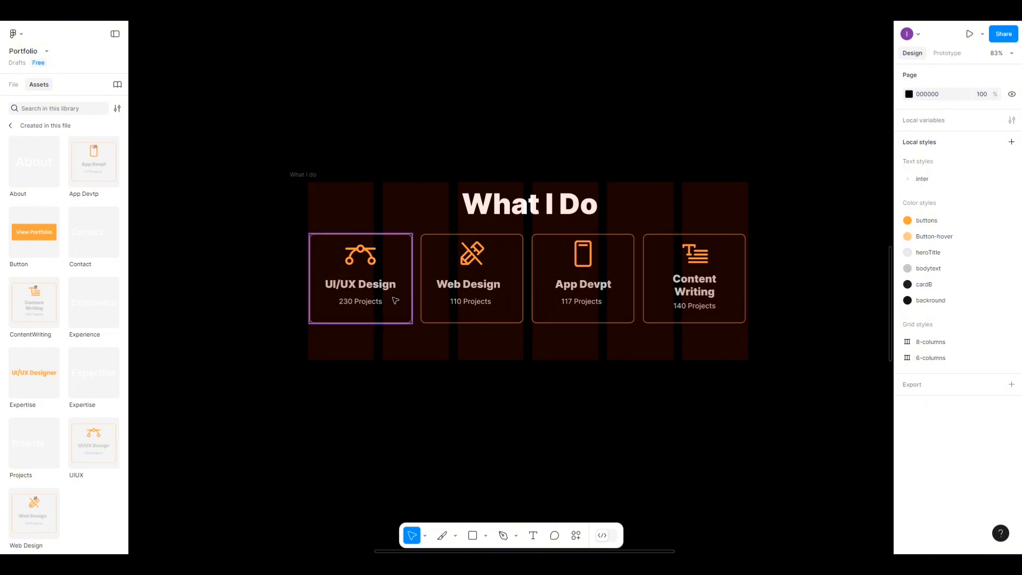
Group the four service cards and rename the group W-Content.
shift+click(474, 290)
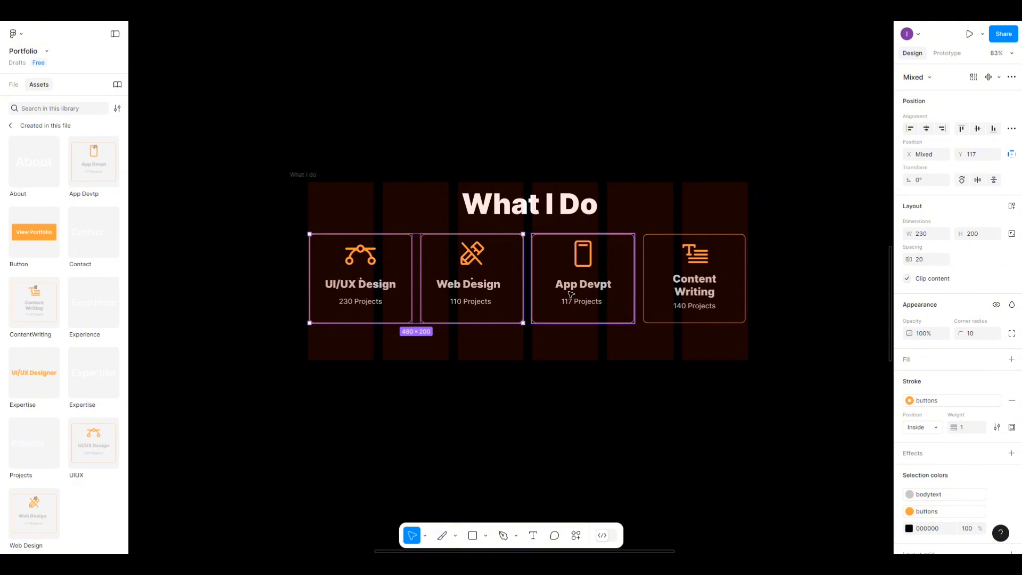
shift+click(573, 292)
shift+click(689, 294)
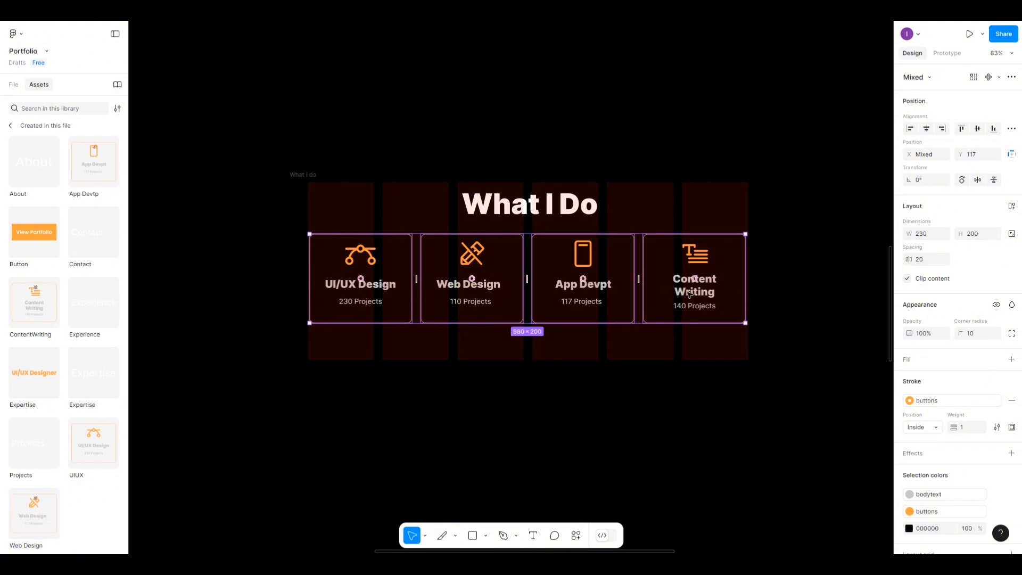
key(ctrl+g)
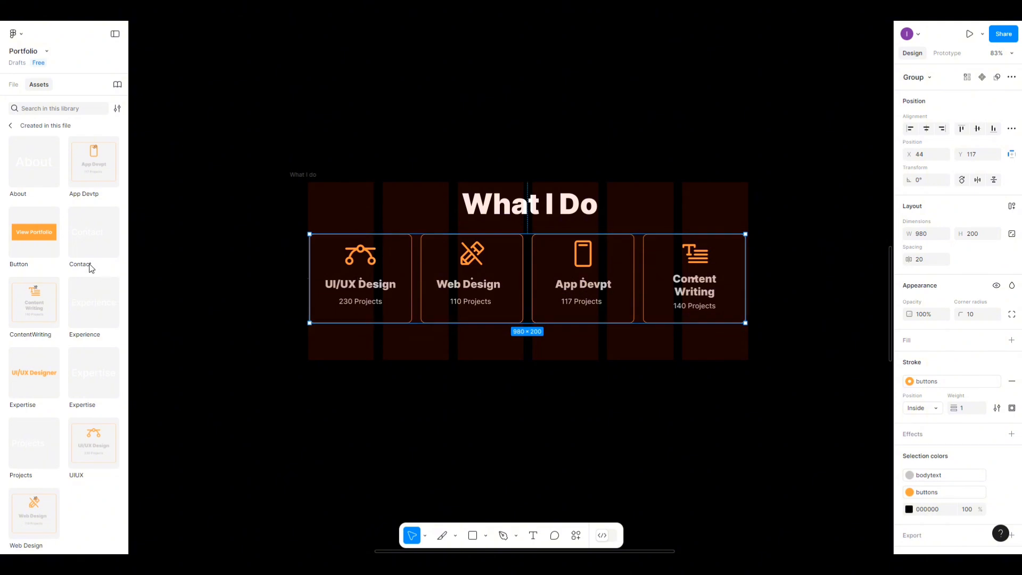
click(14, 84)
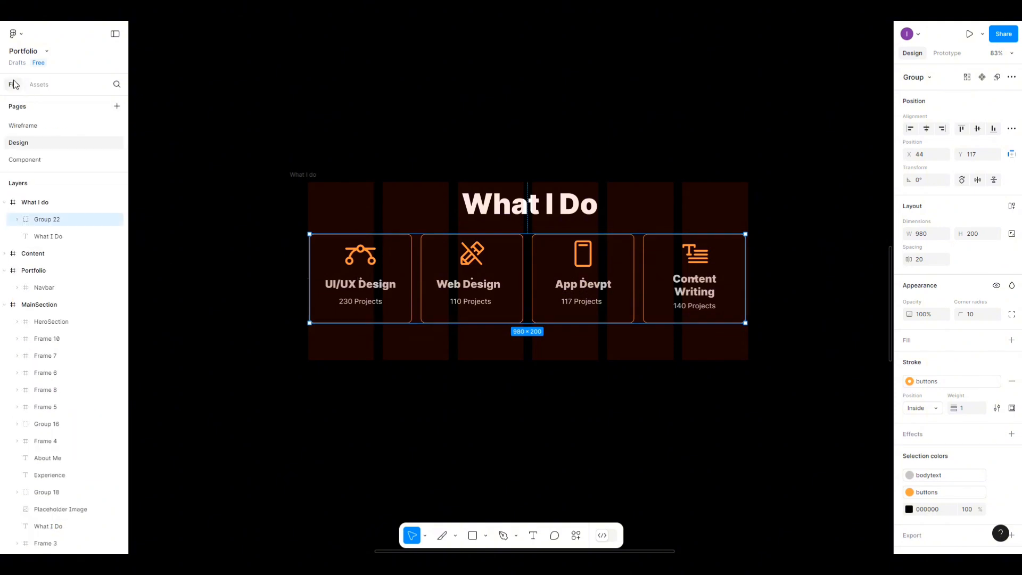
double_click(47, 219)
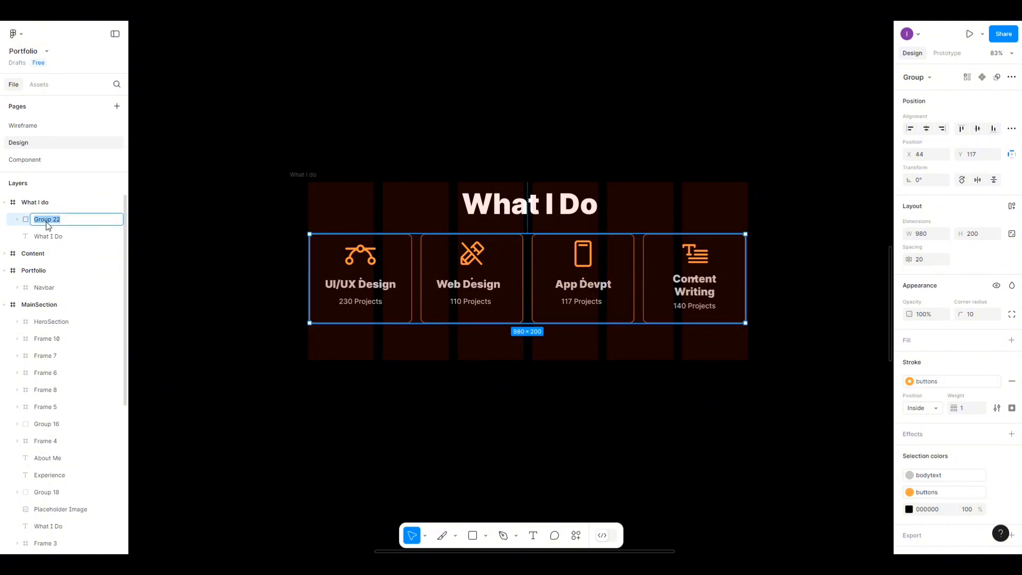
text(W-Content)
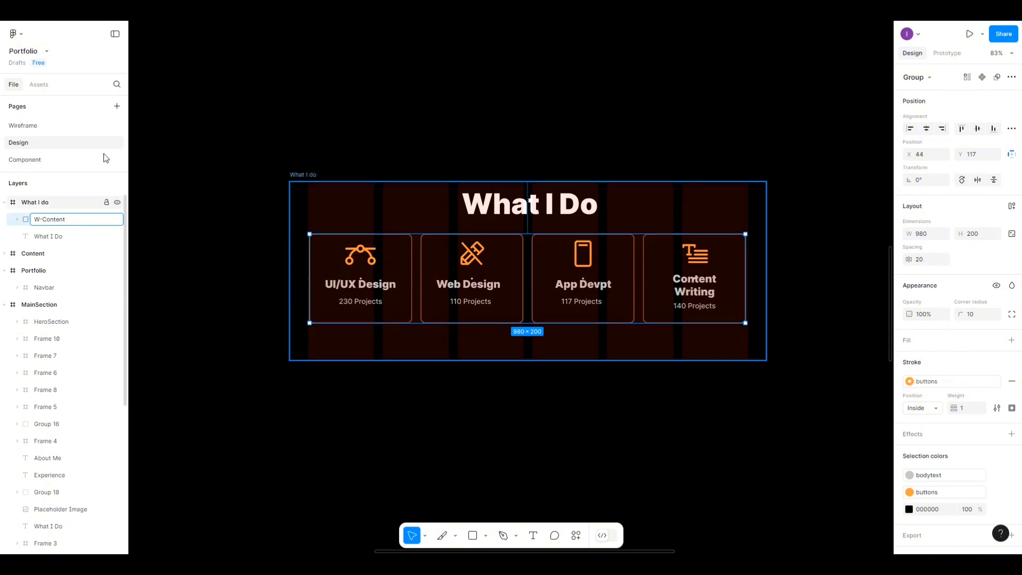
key(Return)
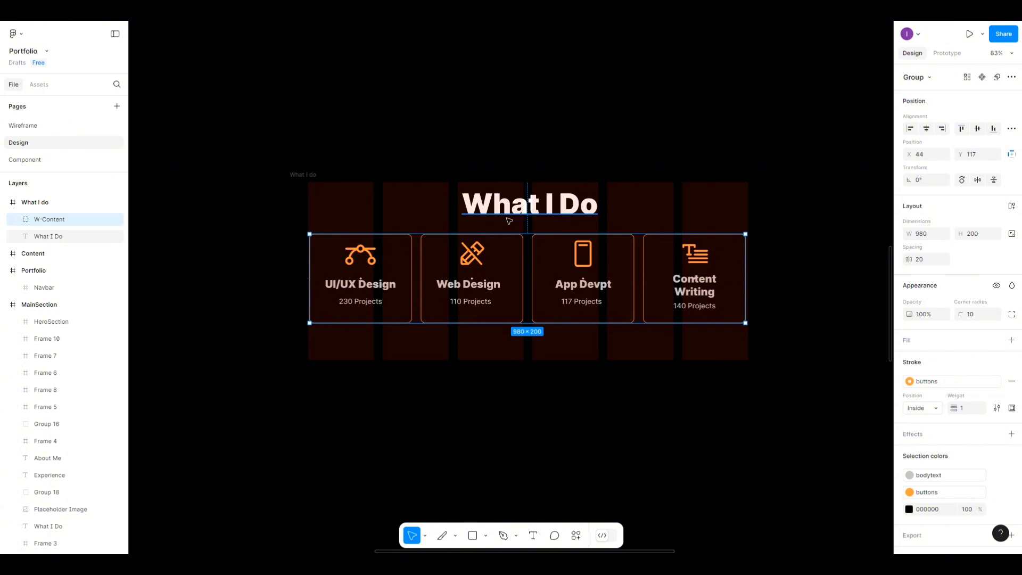
Set the vertical spacing between the What I Do heading and the W-Content group to 35.
shift+click(509, 220)
shift+click(503, 272)
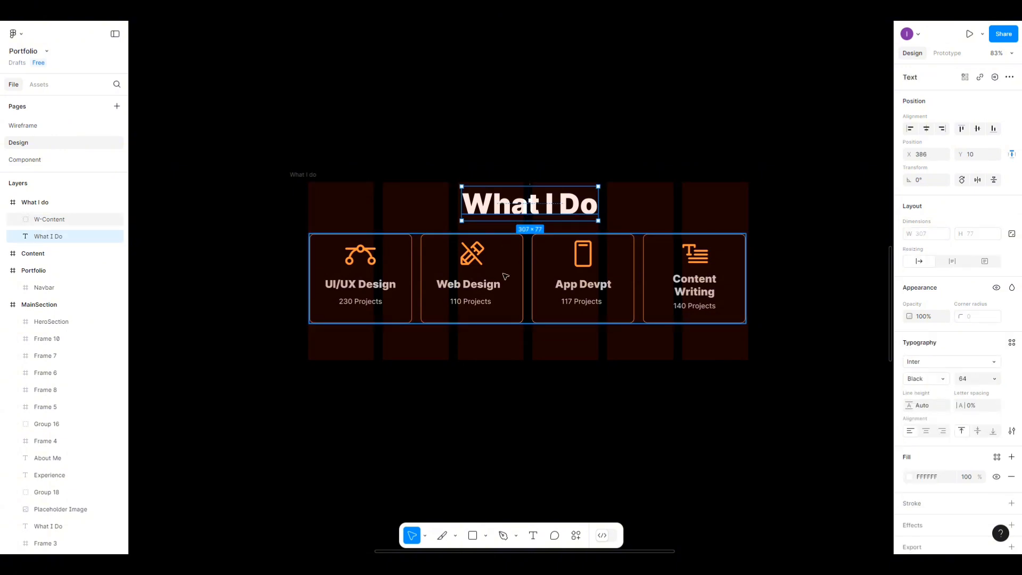
shift+click(683, 283)
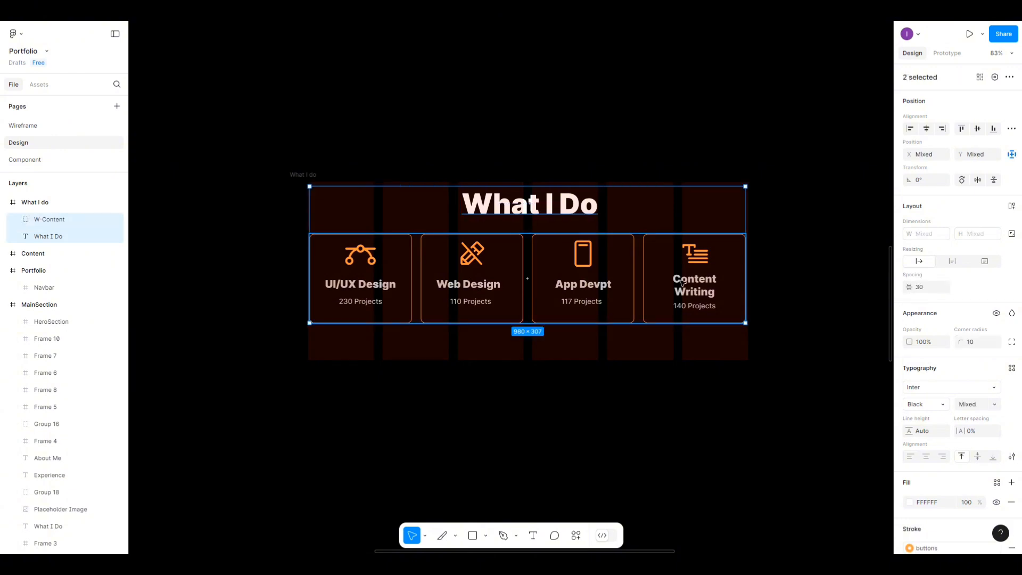
click(1011, 129)
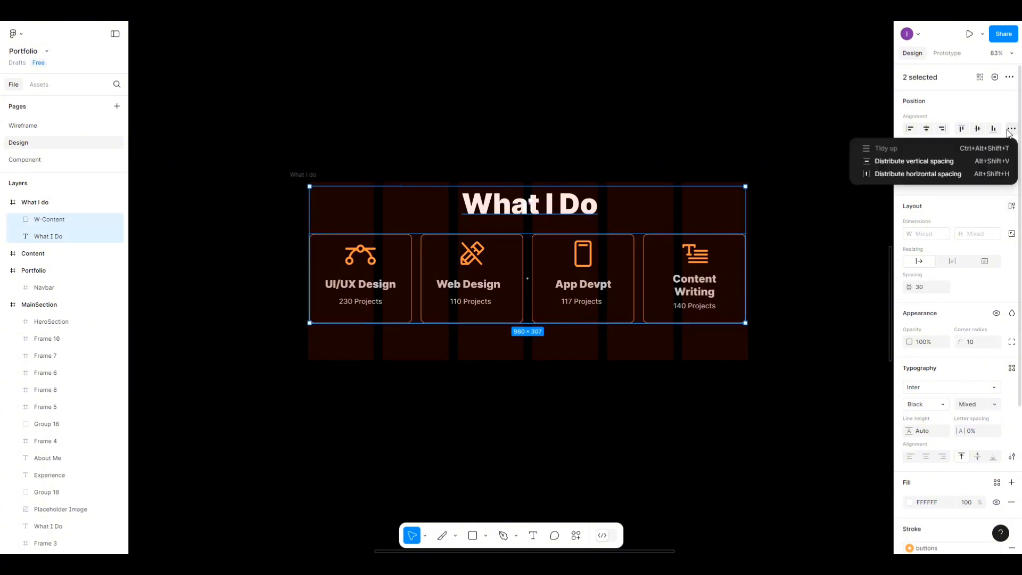
click(928, 162)
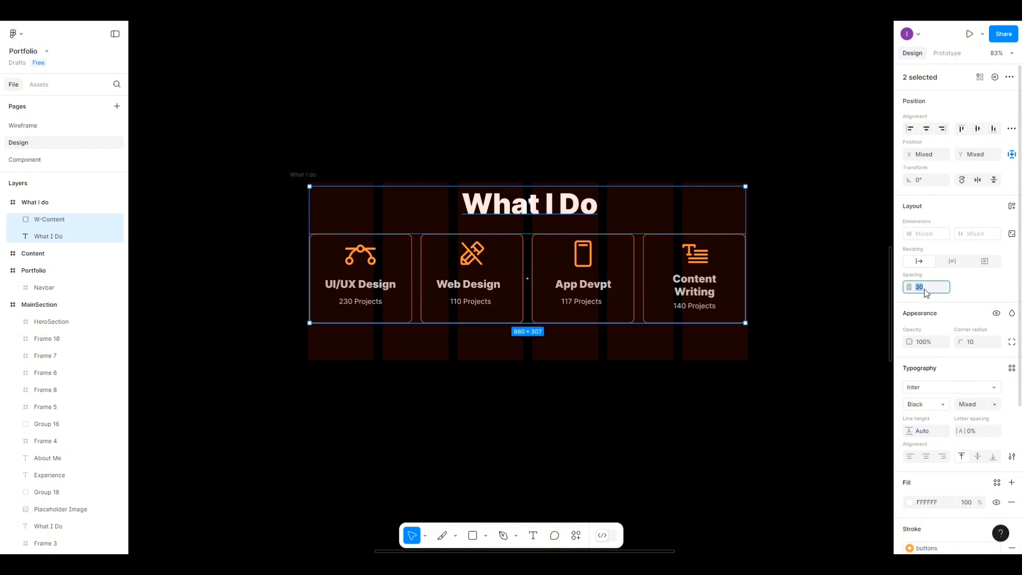
key(Return)
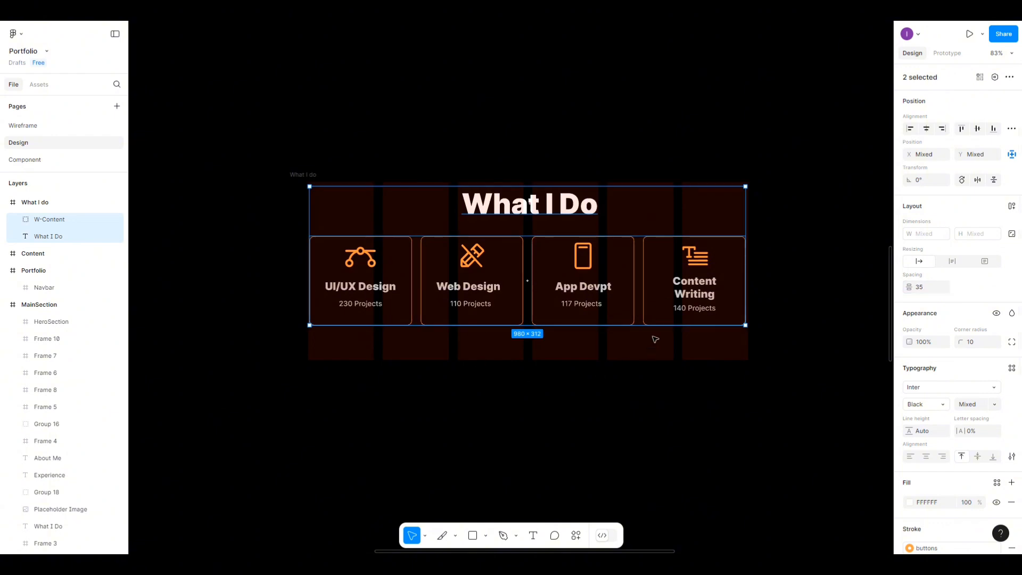
Group the What I Do heading with the W-Content cards, and center the new group vertically in the frame.
click(311, 174)
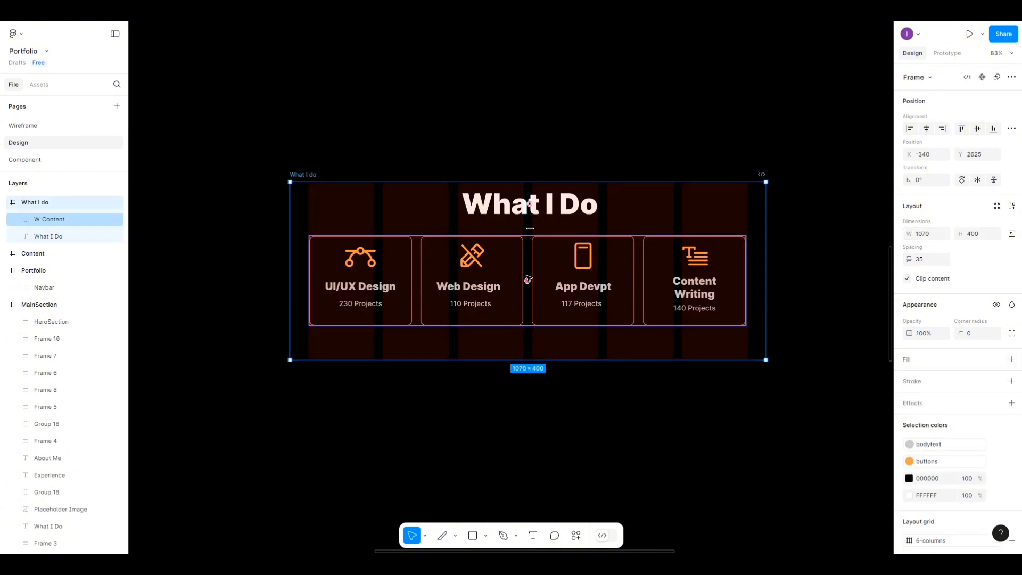
click(531, 214)
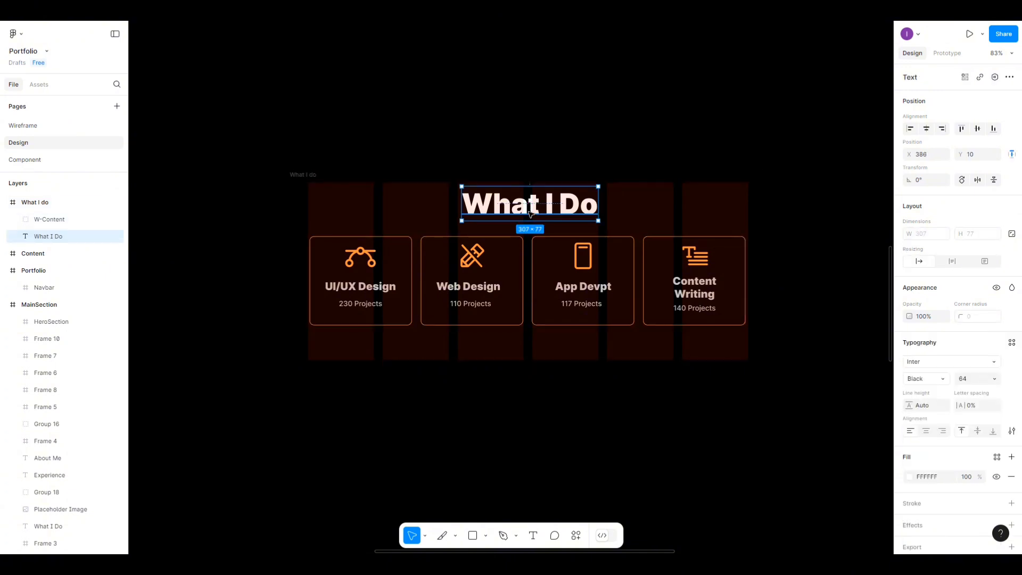
shift+click(513, 252)
key(ctrl+g)
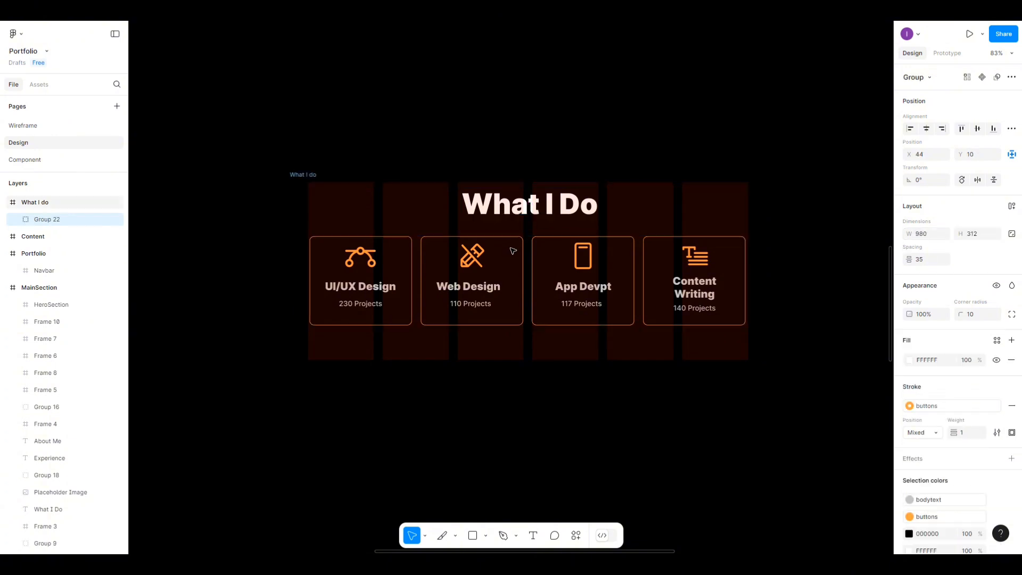
drag(513, 252, 513, 259)
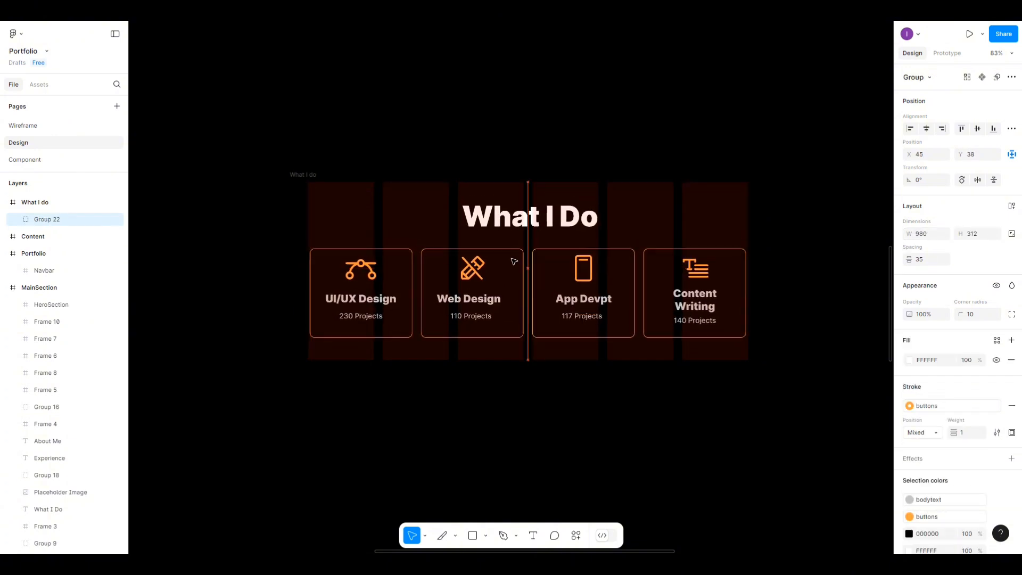
click(979, 129)
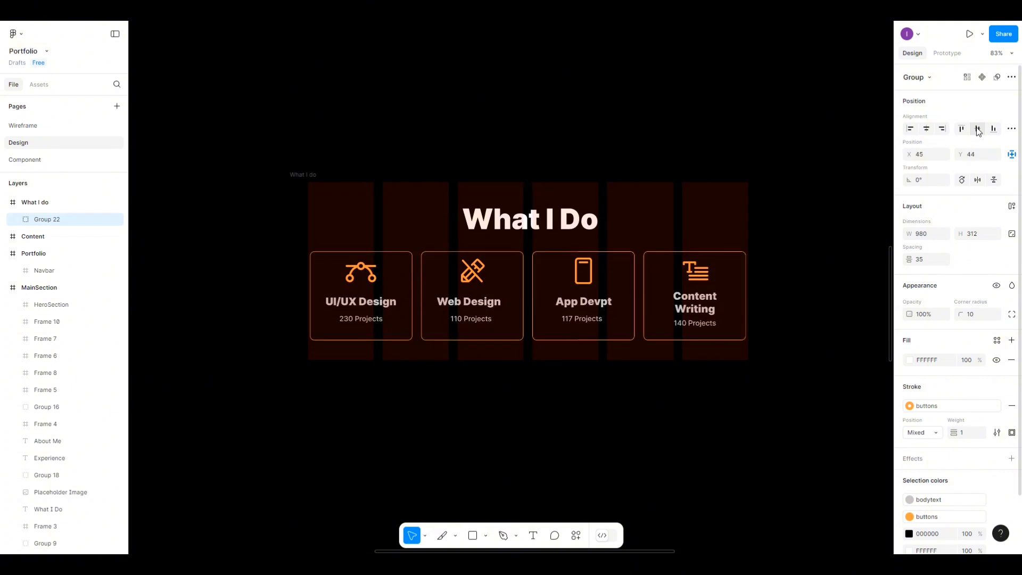
Move the What I do frame into the Content frame, directly below the hero section at X 0, Y 600.
click(313, 175)
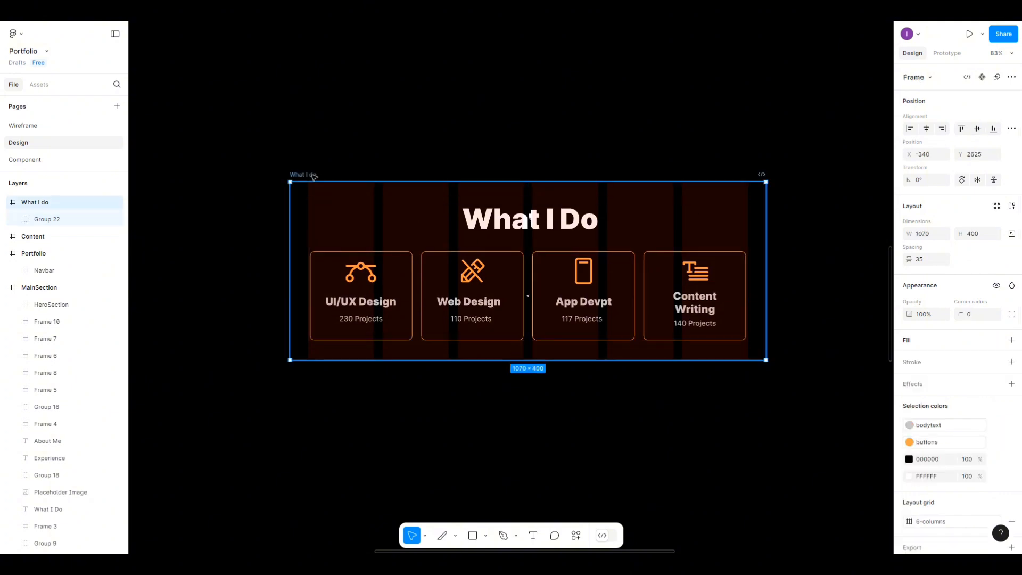
scroll(314, 177, down, 4)
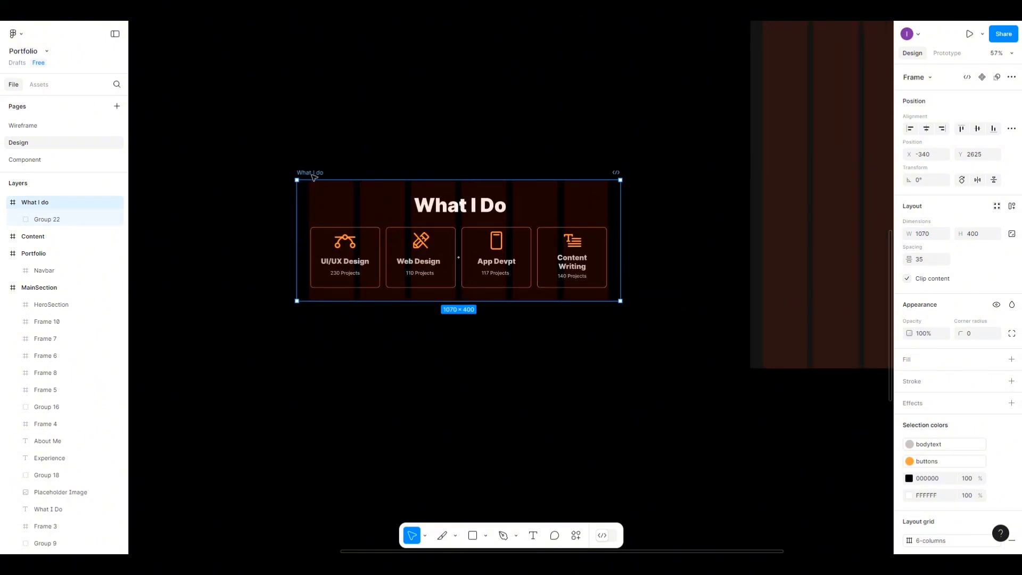
scroll(315, 177, down, 1)
scroll(314, 177, up, 2)
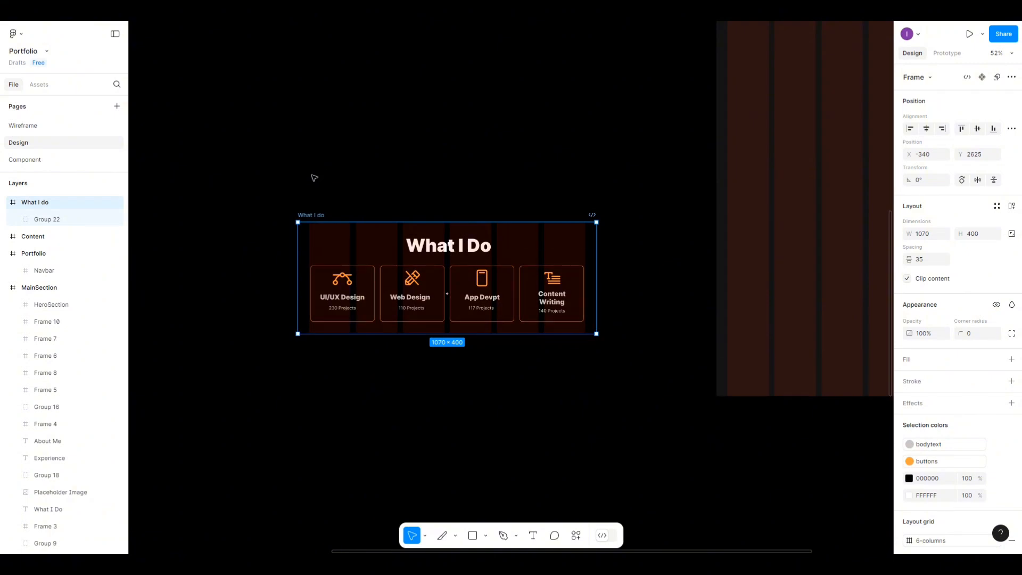
scroll(314, 178, up, 1)
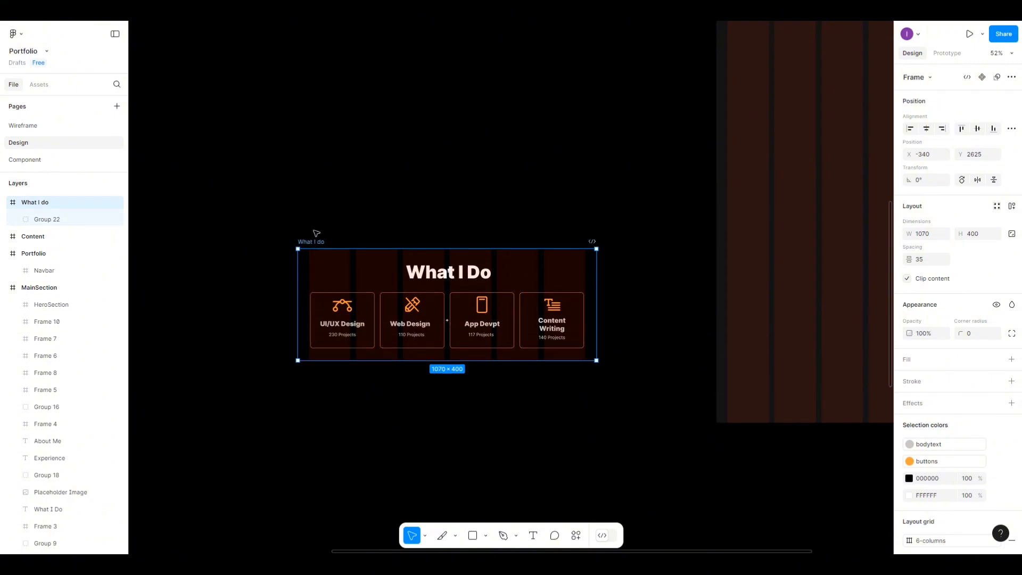
scroll(316, 234, down, 3)
scroll(616, 218, up, 2)
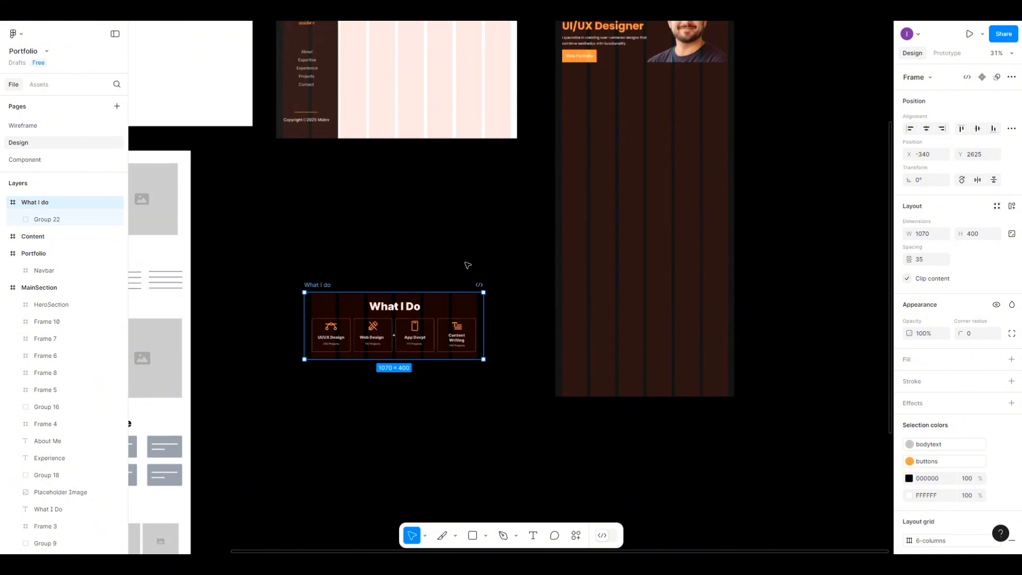
drag(344, 285, 591, 80)
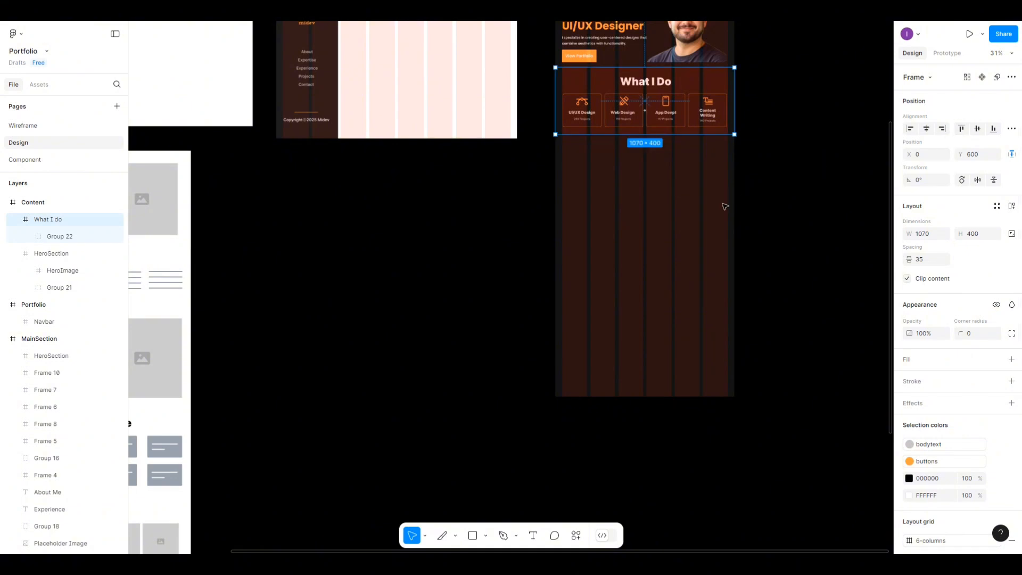
Move the Content frame into the Portfolio frame, directly beside the navbar, and check the page in the prototype preview.
click(716, 221)
scroll(707, 230, up, 3)
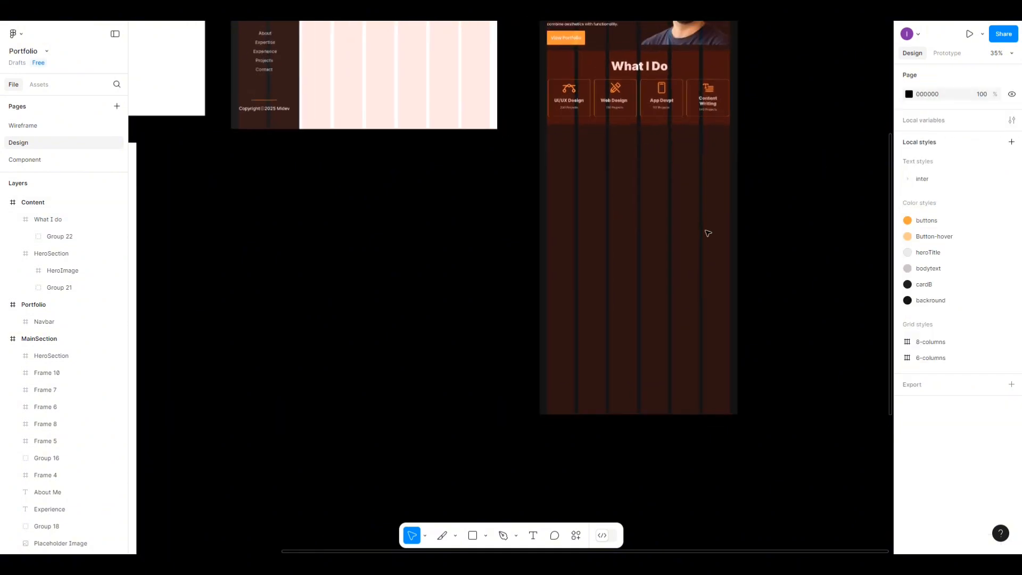
scroll(684, 259, up, 5)
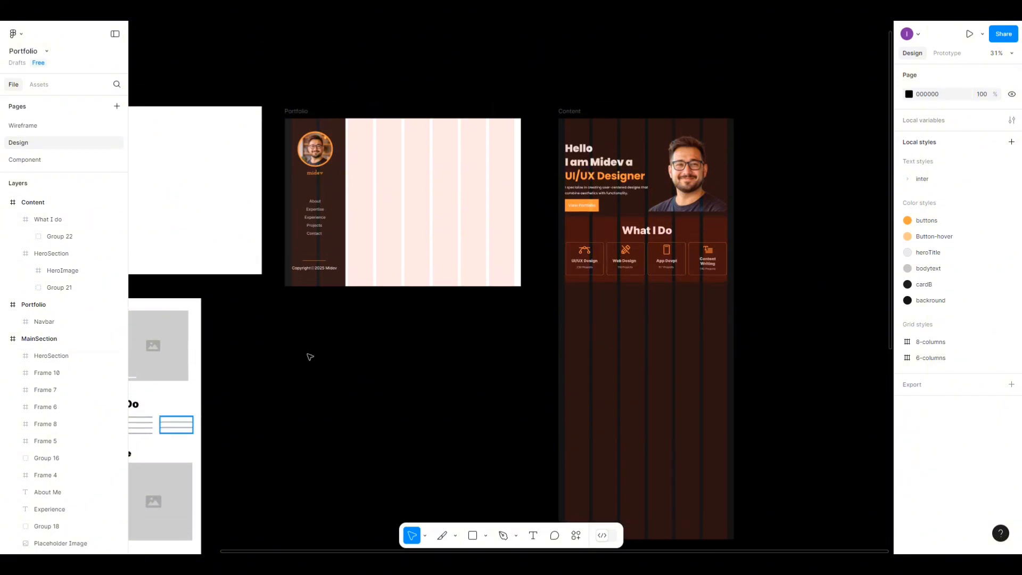
click(577, 115)
drag(577, 112, 364, 115)
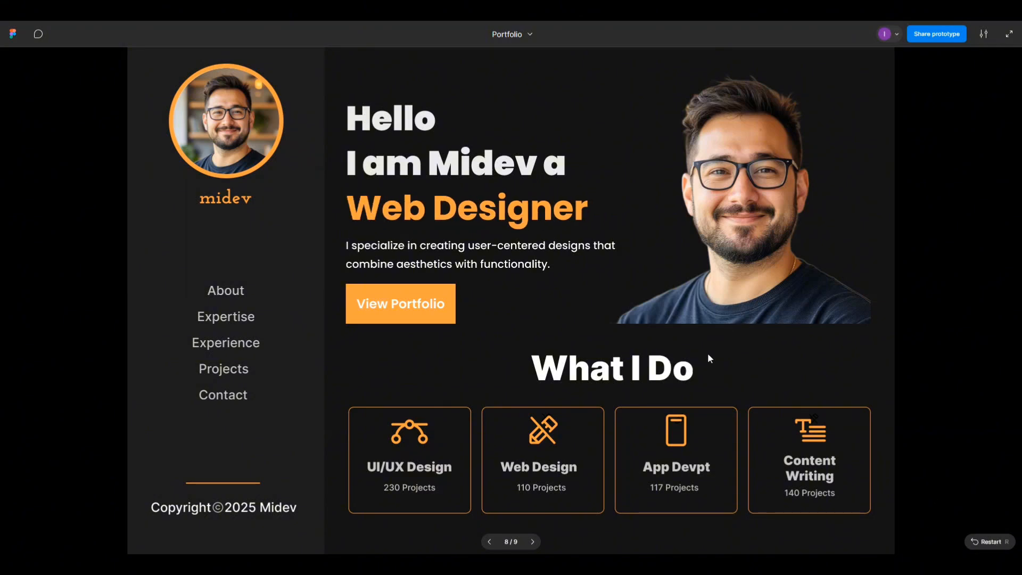
scroll(708, 355, down, 1)
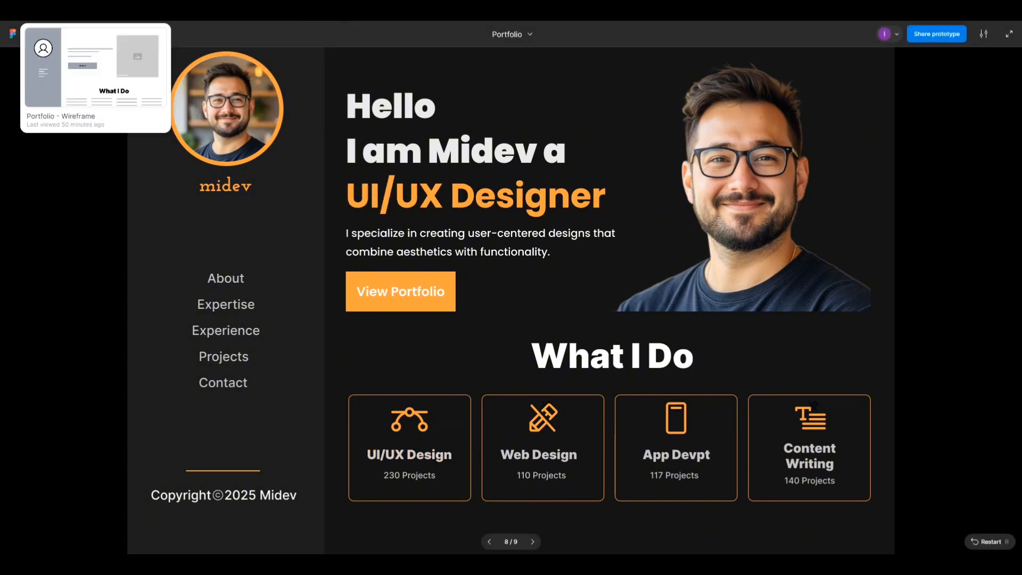
click(169, 11)
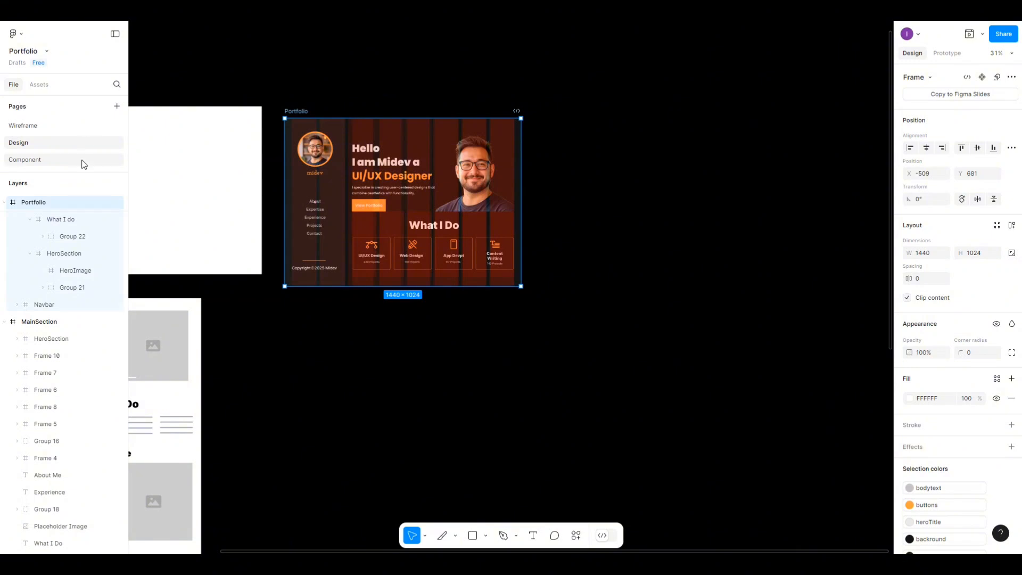
On the Component page, detach the buttons colour style from the default UI/UX Design card's stroke and set the stroke opacity to 50%.
click(24, 159)
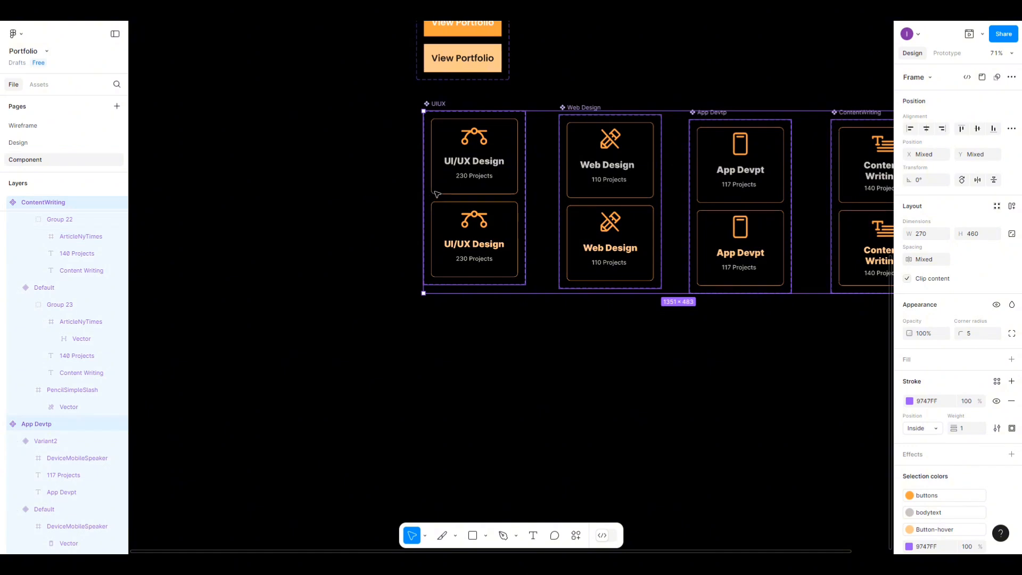
click(436, 192)
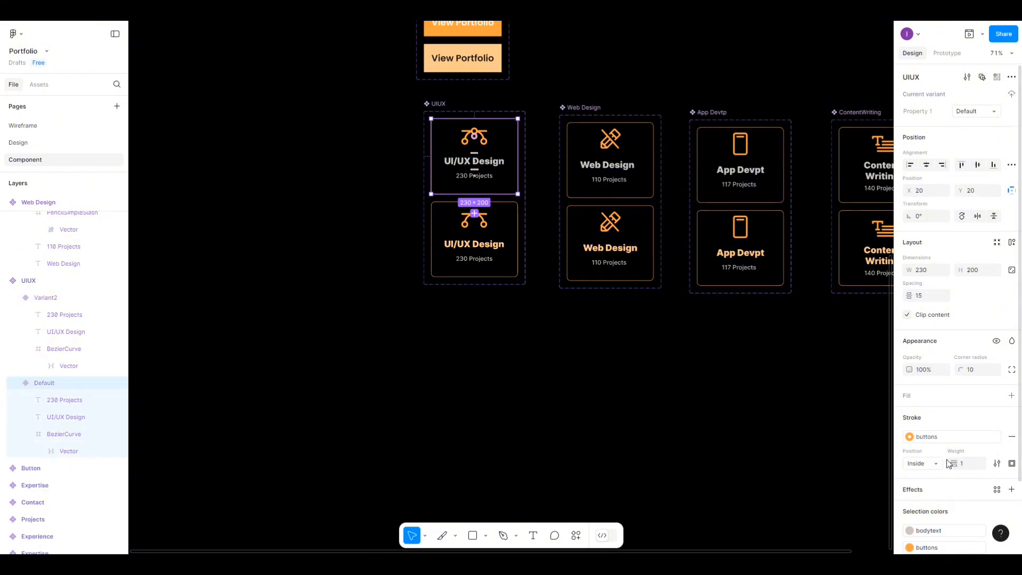
scroll(965, 388, down, 3)
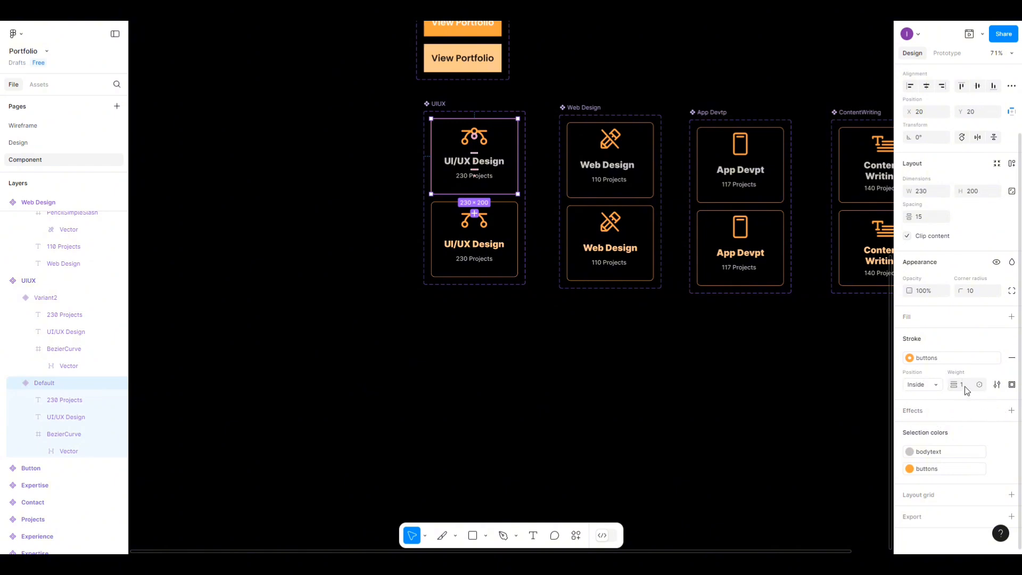
click(910, 359)
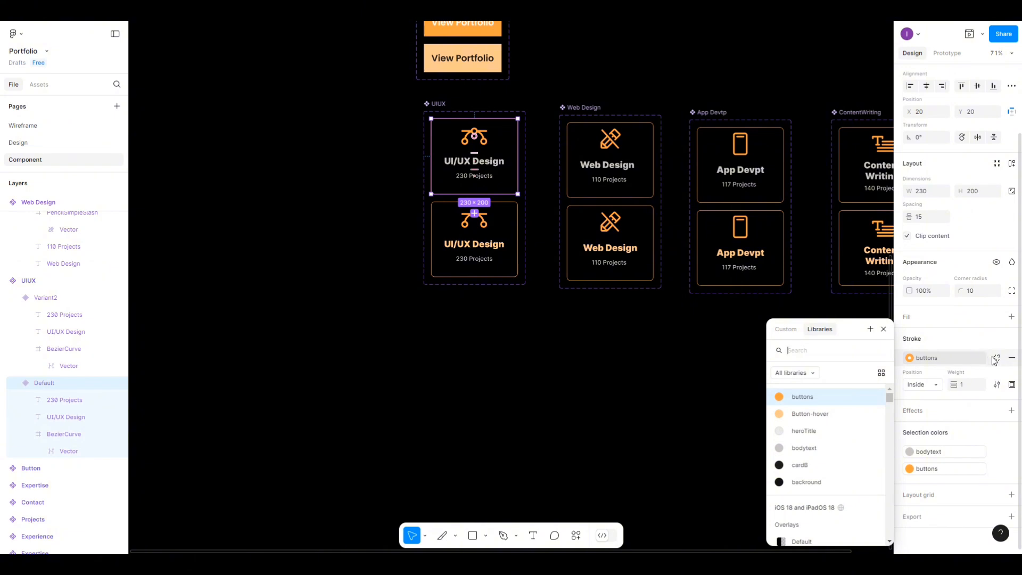
click(994, 359)
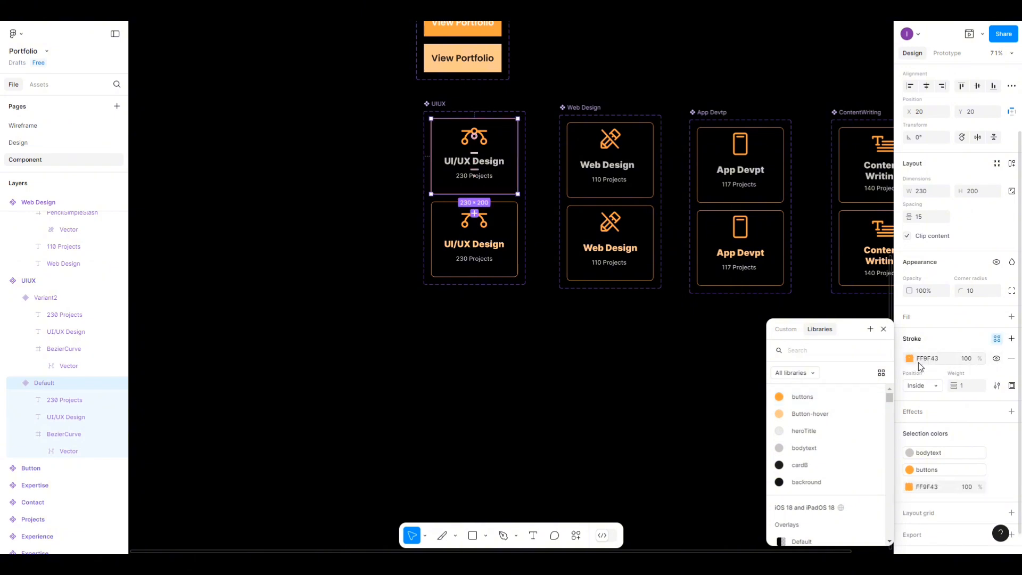
click(967, 360)
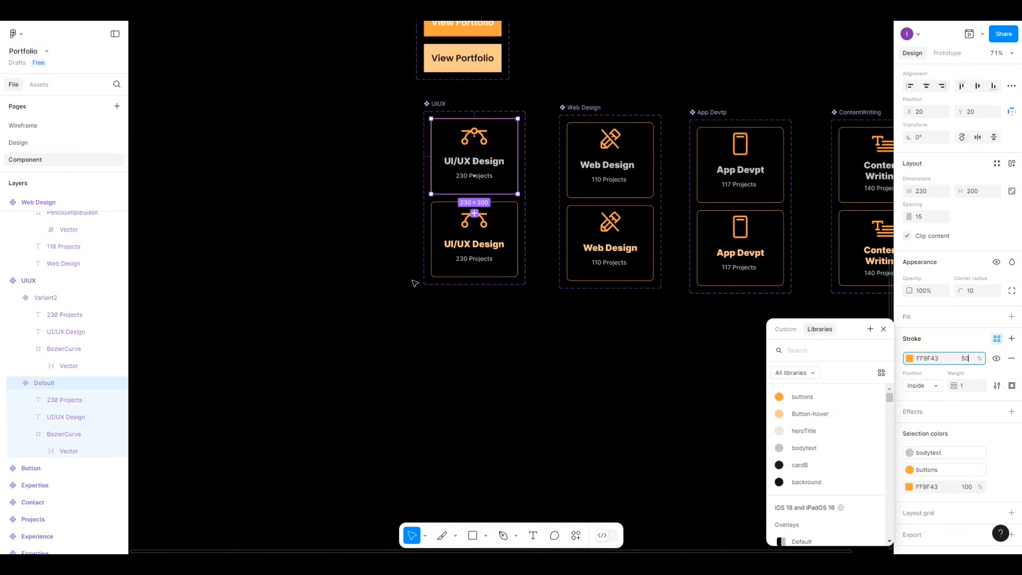
click(384, 277)
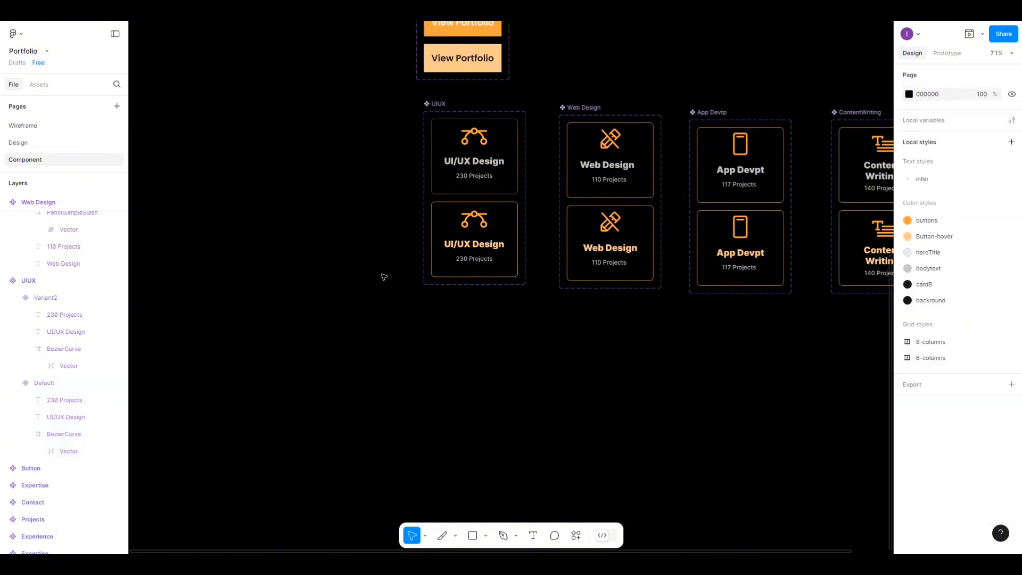
Detach the buttons colour style from the default Web Design card's stroke and set the stroke opacity to 50%.
click(578, 195)
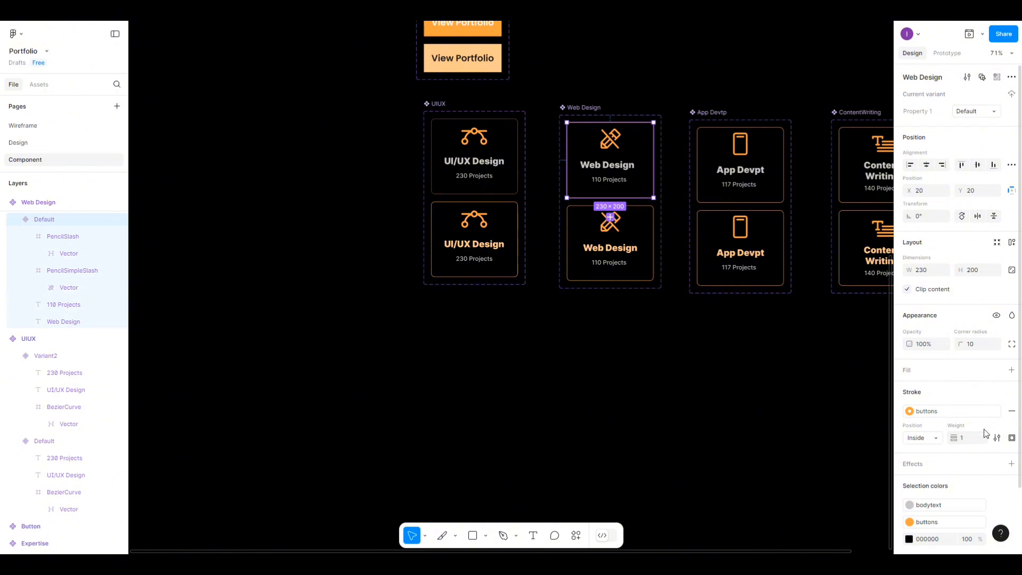
click(998, 413)
click(974, 413)
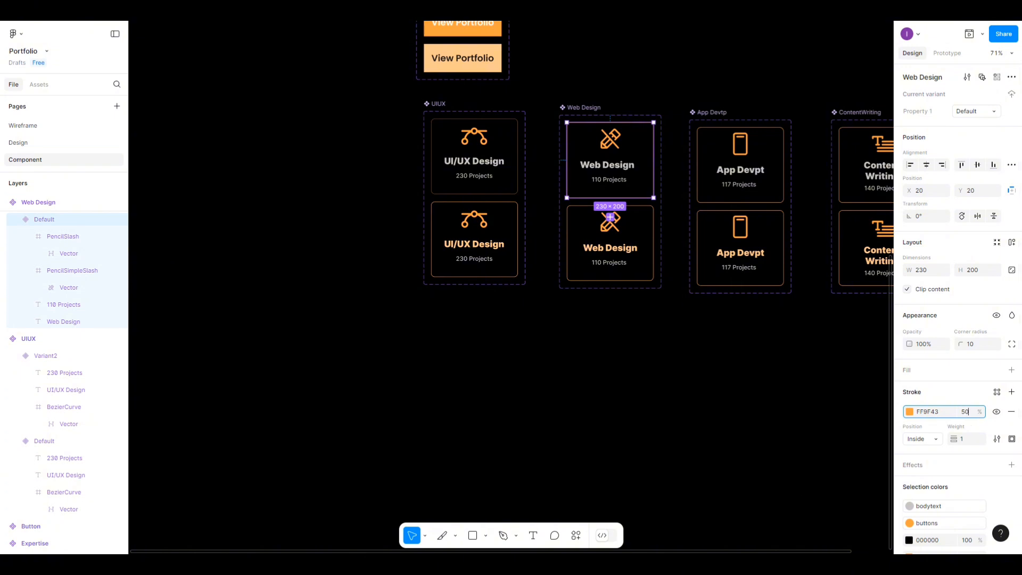
Detach the buttons colour style from the default App Devpt card's stroke and set the stroke opacity to 50%.
scroll(687, 433, right, 5)
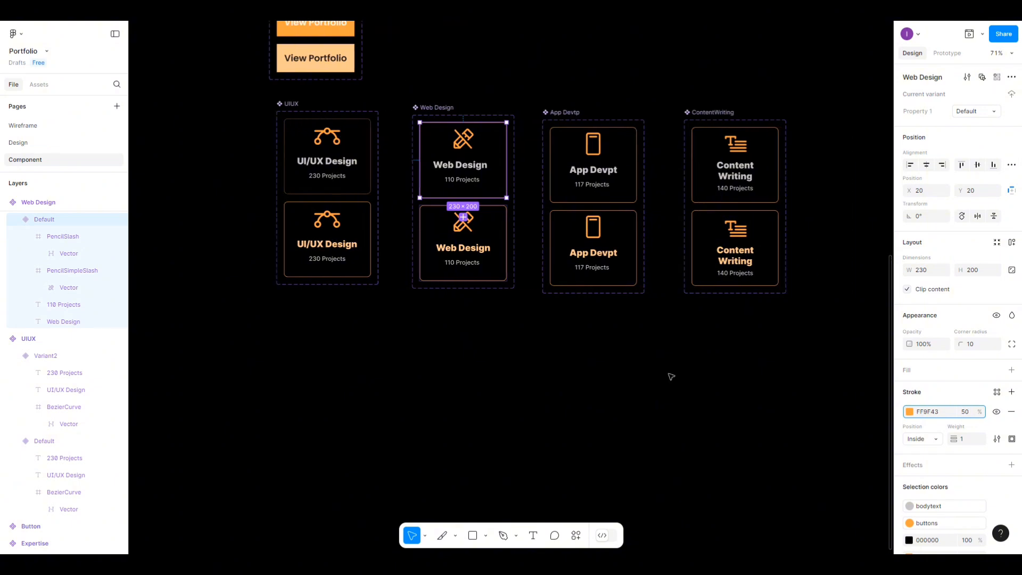
click(576, 198)
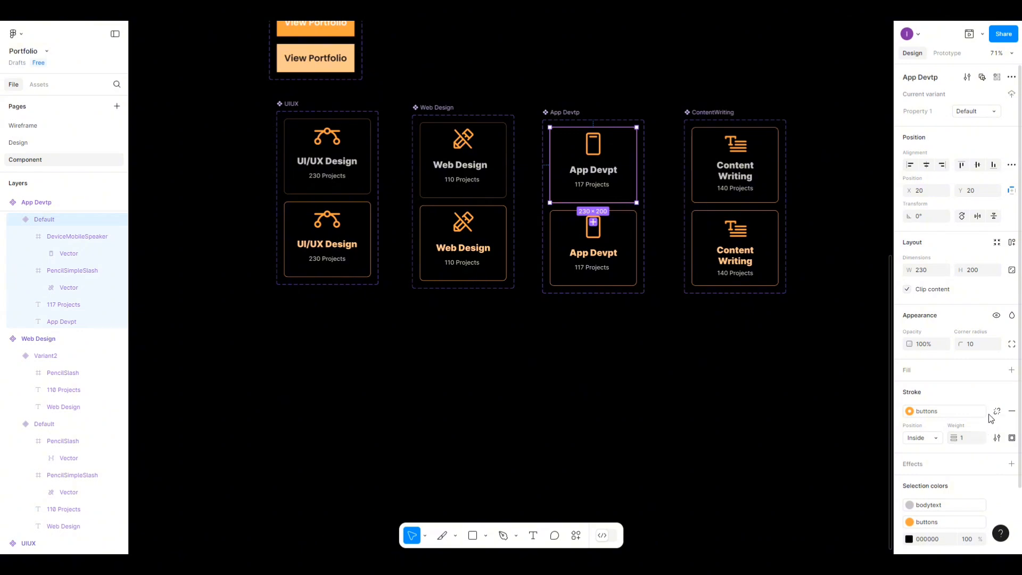
click(998, 411)
click(970, 411)
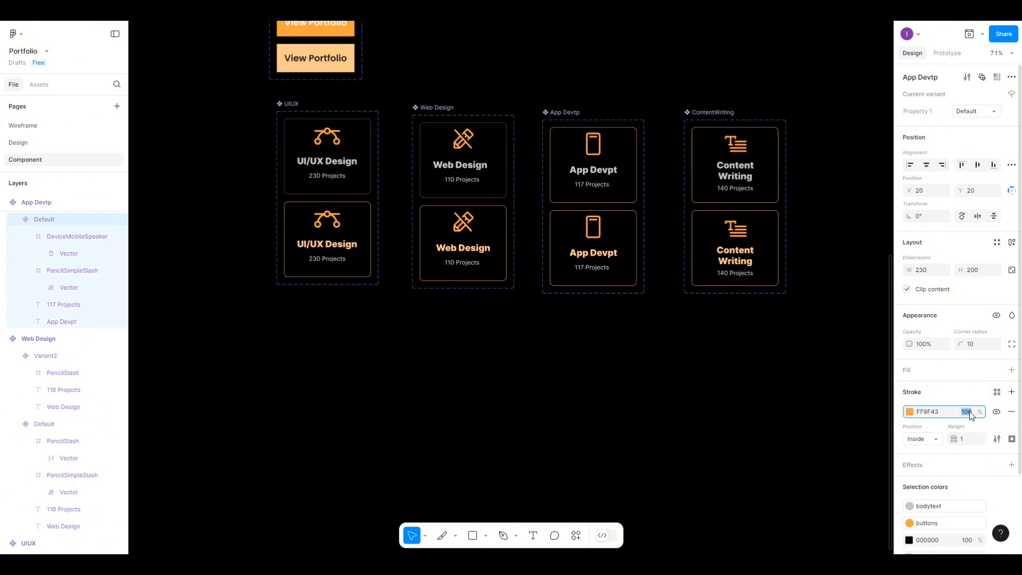
text(50)
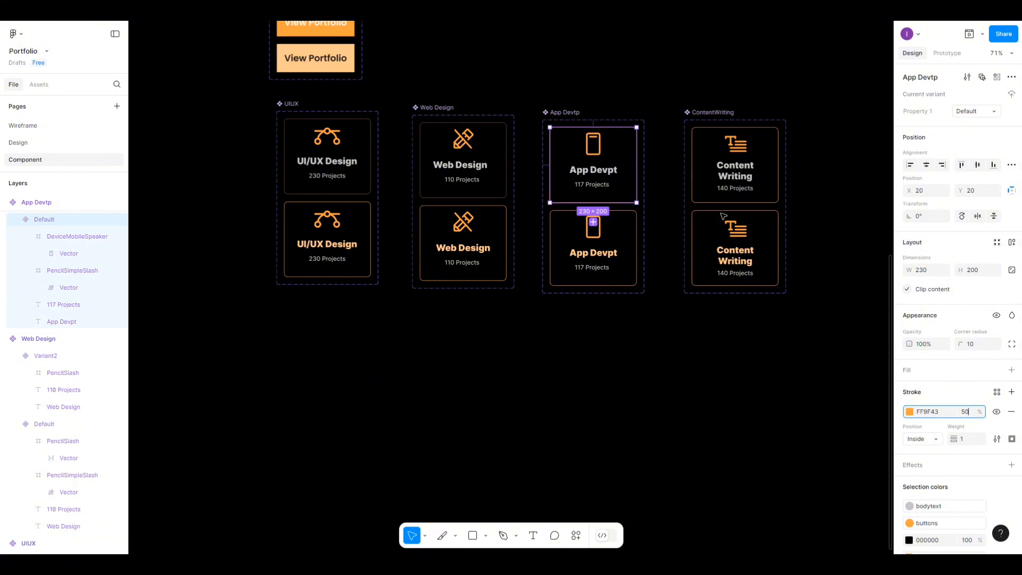
Detach the default Content Writing card's stroke from the buttons style, set the stroke opacity to 50%, and preview the prototype.
click(701, 200)
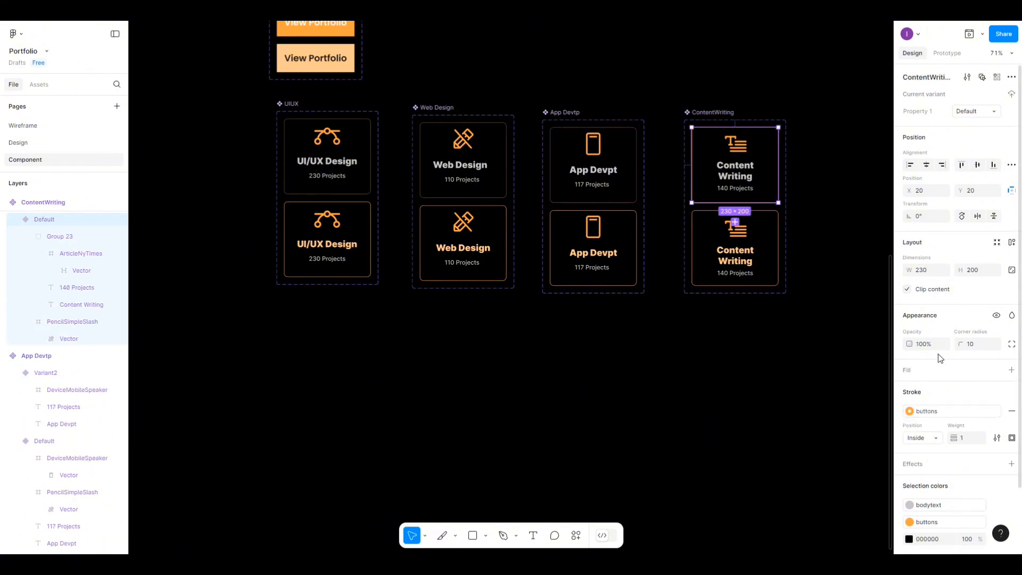
click(997, 412)
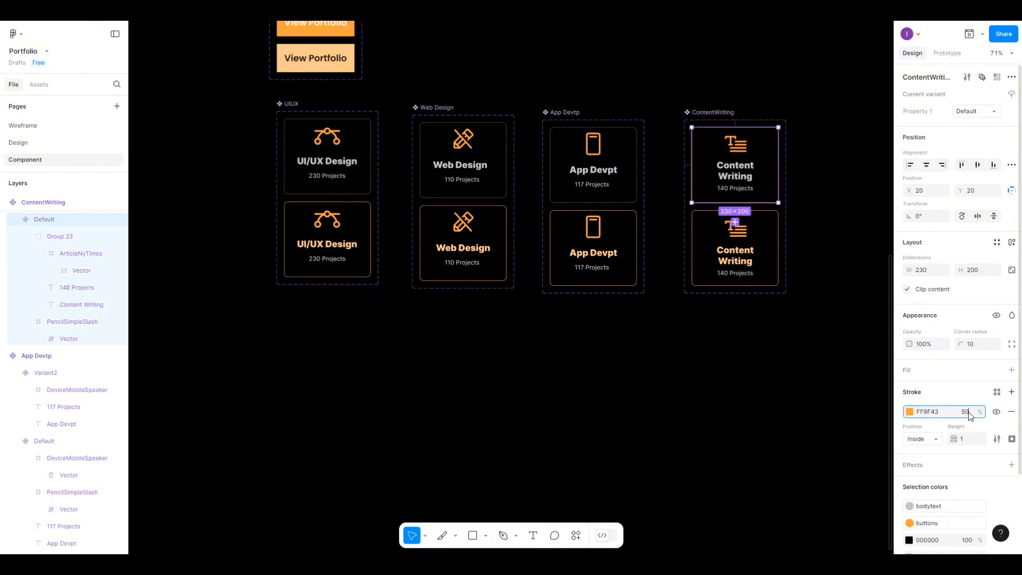
click(686, 434)
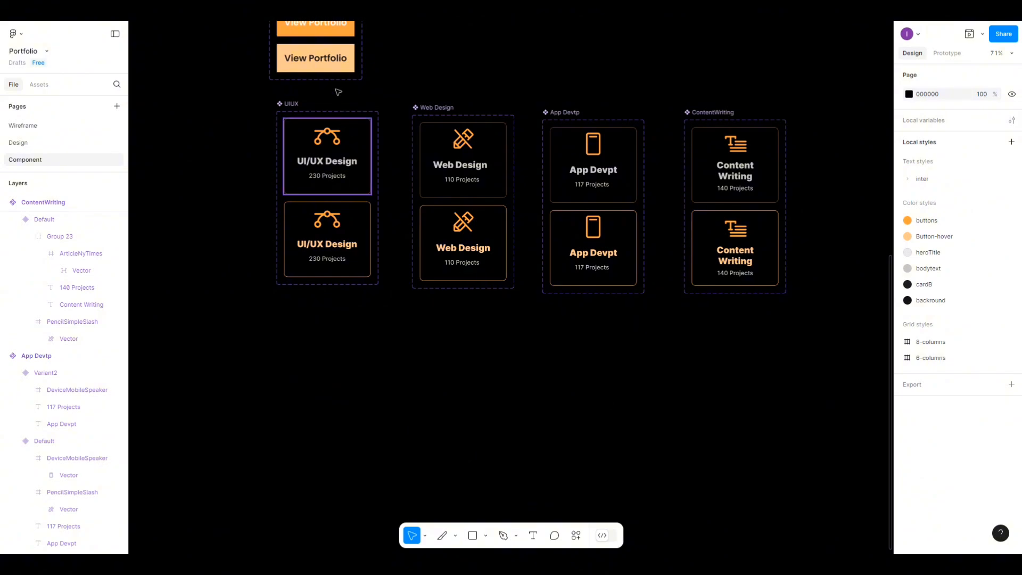
key(ctrl+alt+Return)
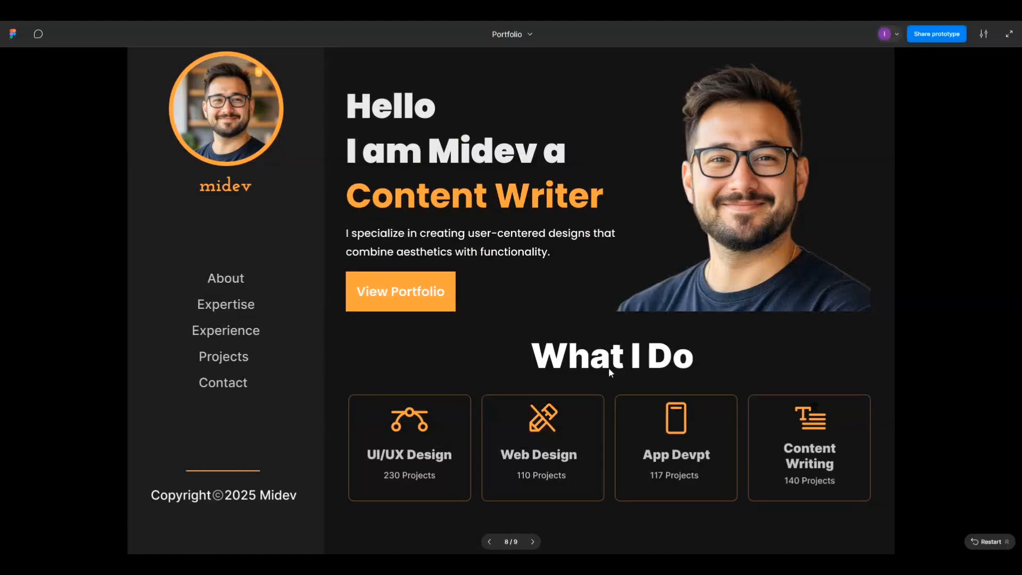